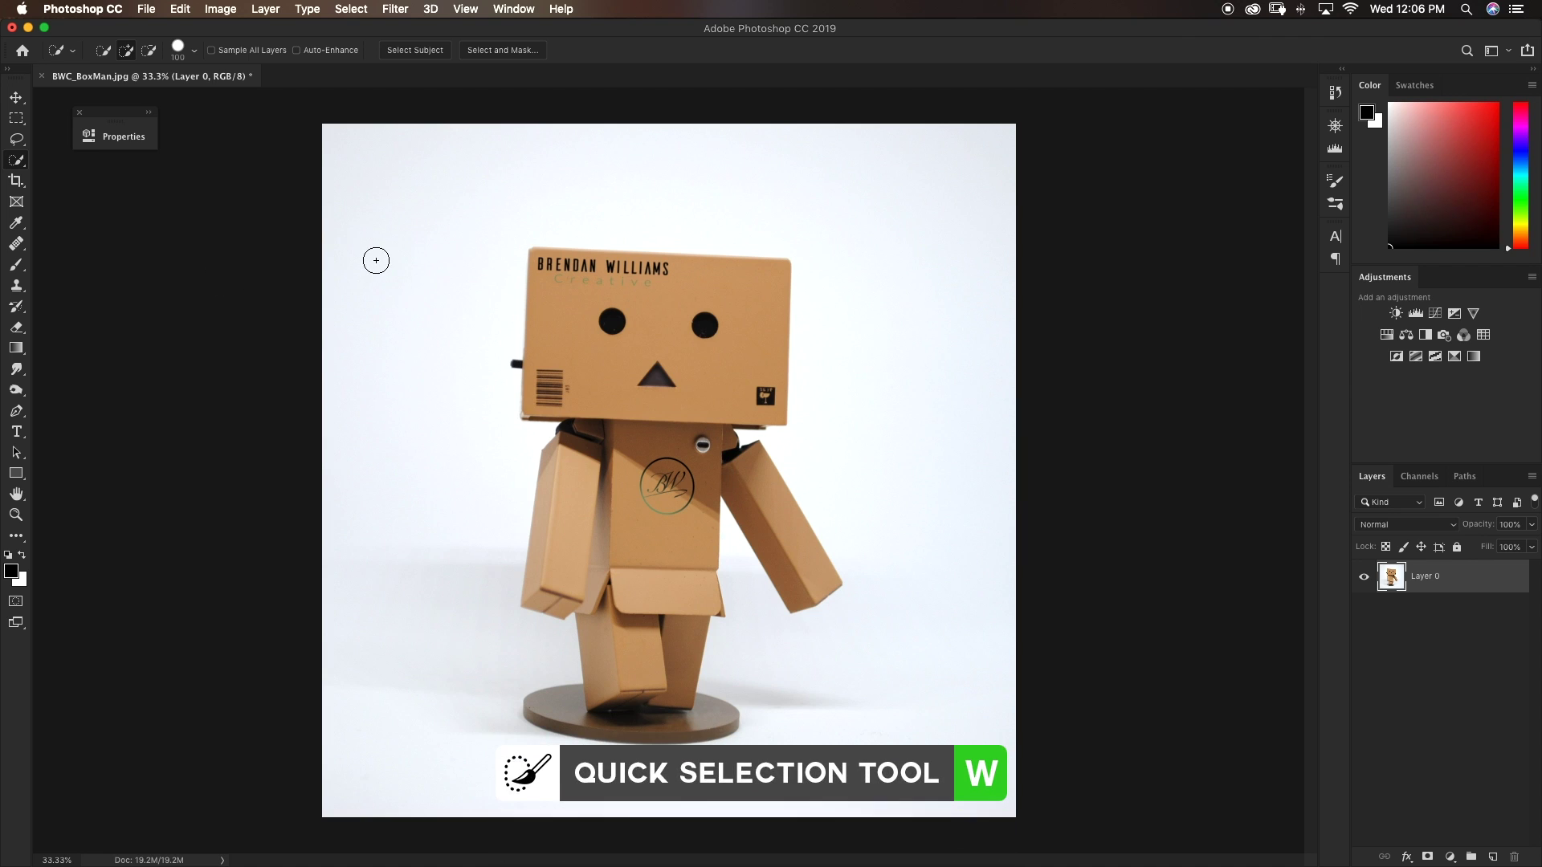
# Select the white background around the box figure with the Quick Selection tool and hide it with an inverted layer mask on Layer 0.
pyautogui.click(445, 332)
pyautogui.moveTo(449, 306)
pyautogui.mouseDown()
pyautogui.moveTo(710, 152)
pyautogui.moveTo(914, 265)
pyautogui.moveTo(953, 392)
pyautogui.moveTo(937, 706)
pyautogui.mouseUp()
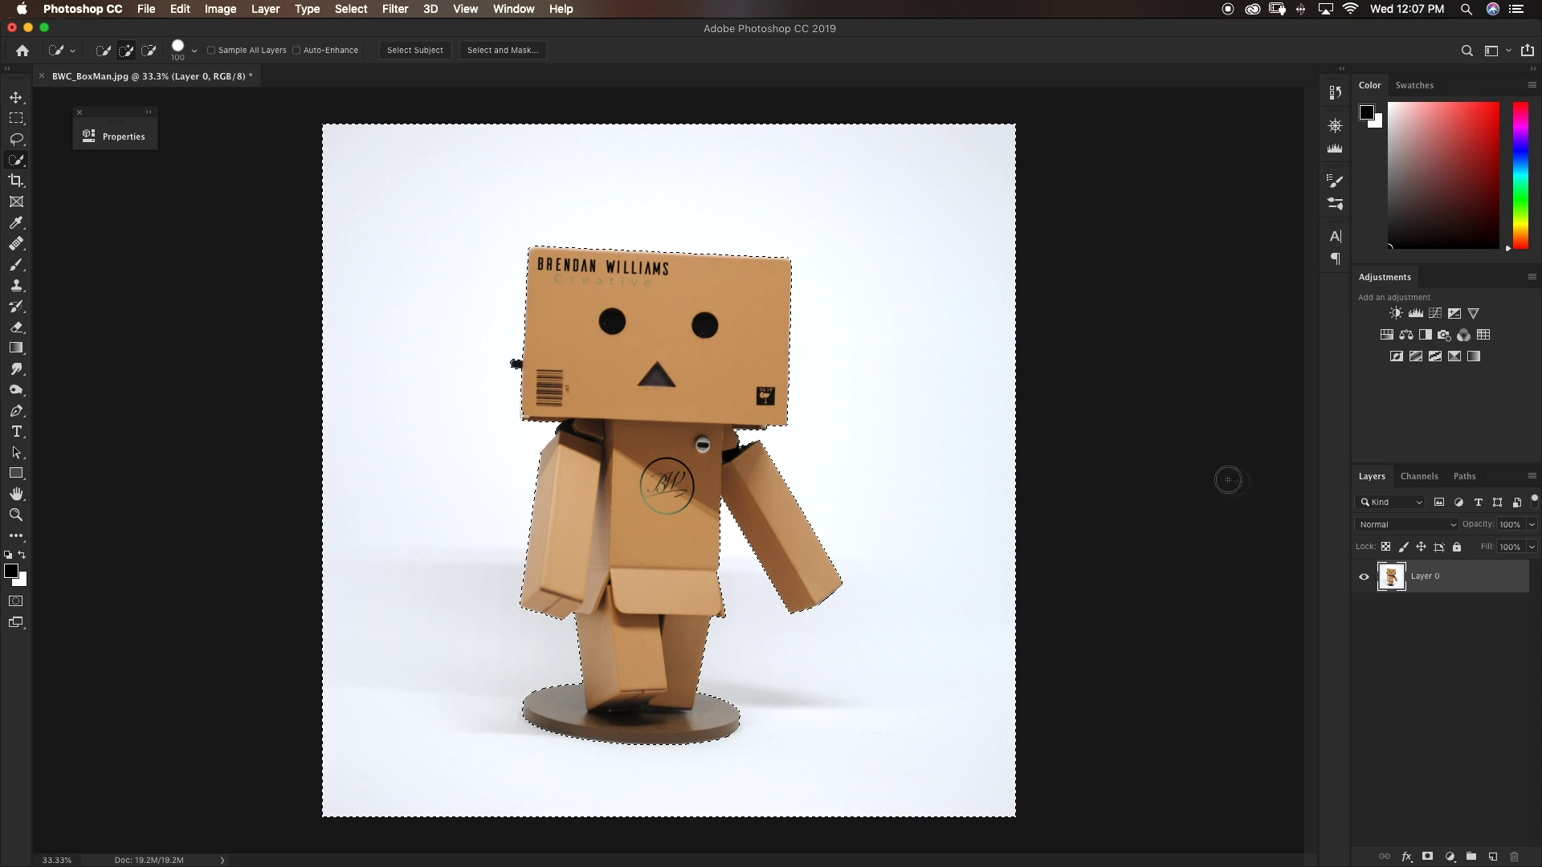
pyautogui.click(1429, 857)
pyautogui.press('super+i')
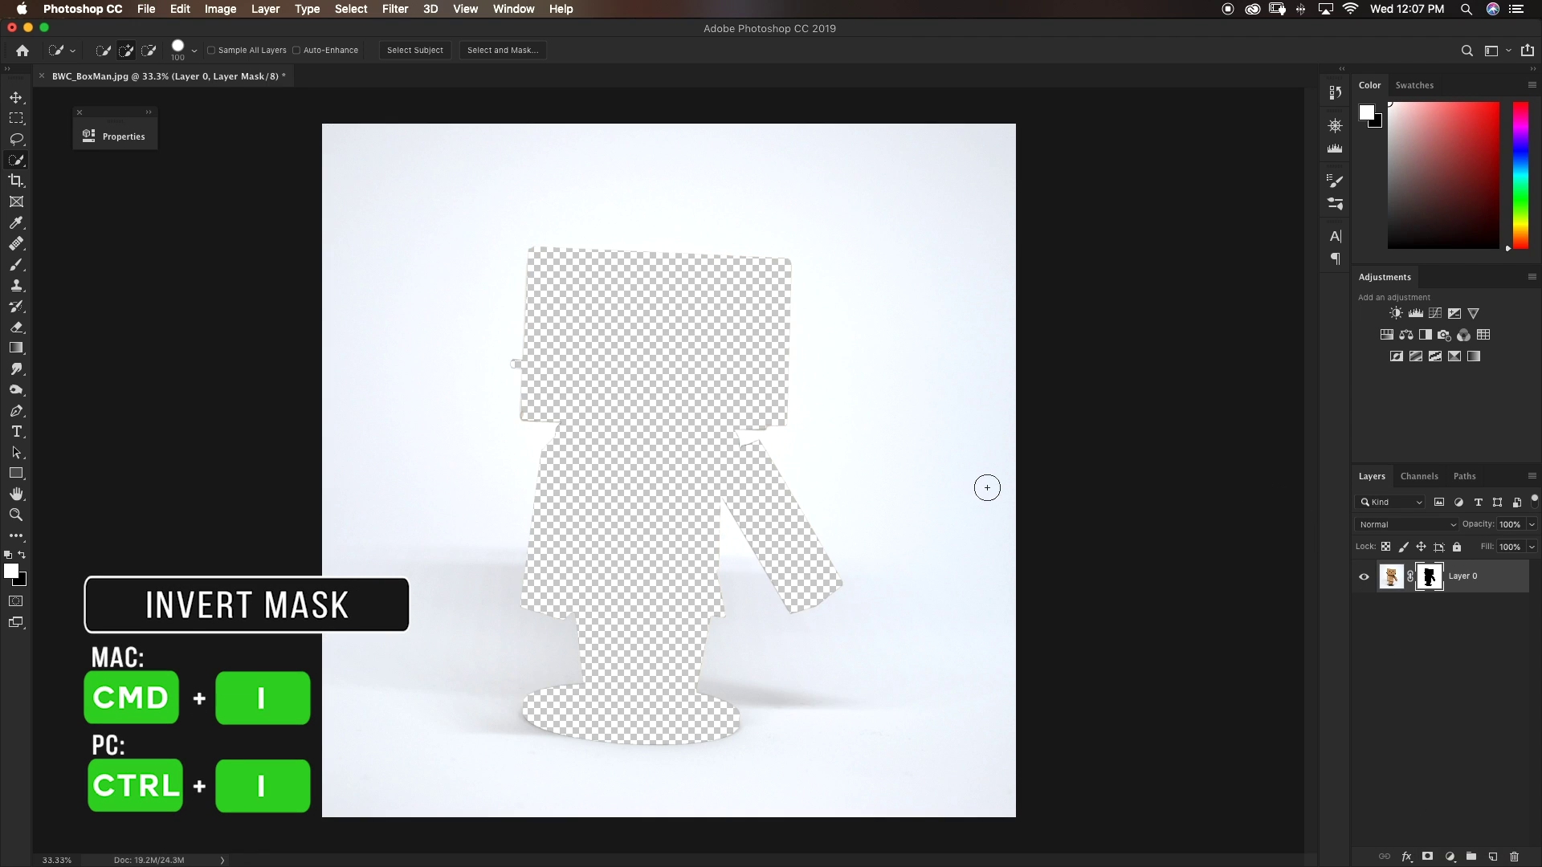
pyautogui.press('super+i')
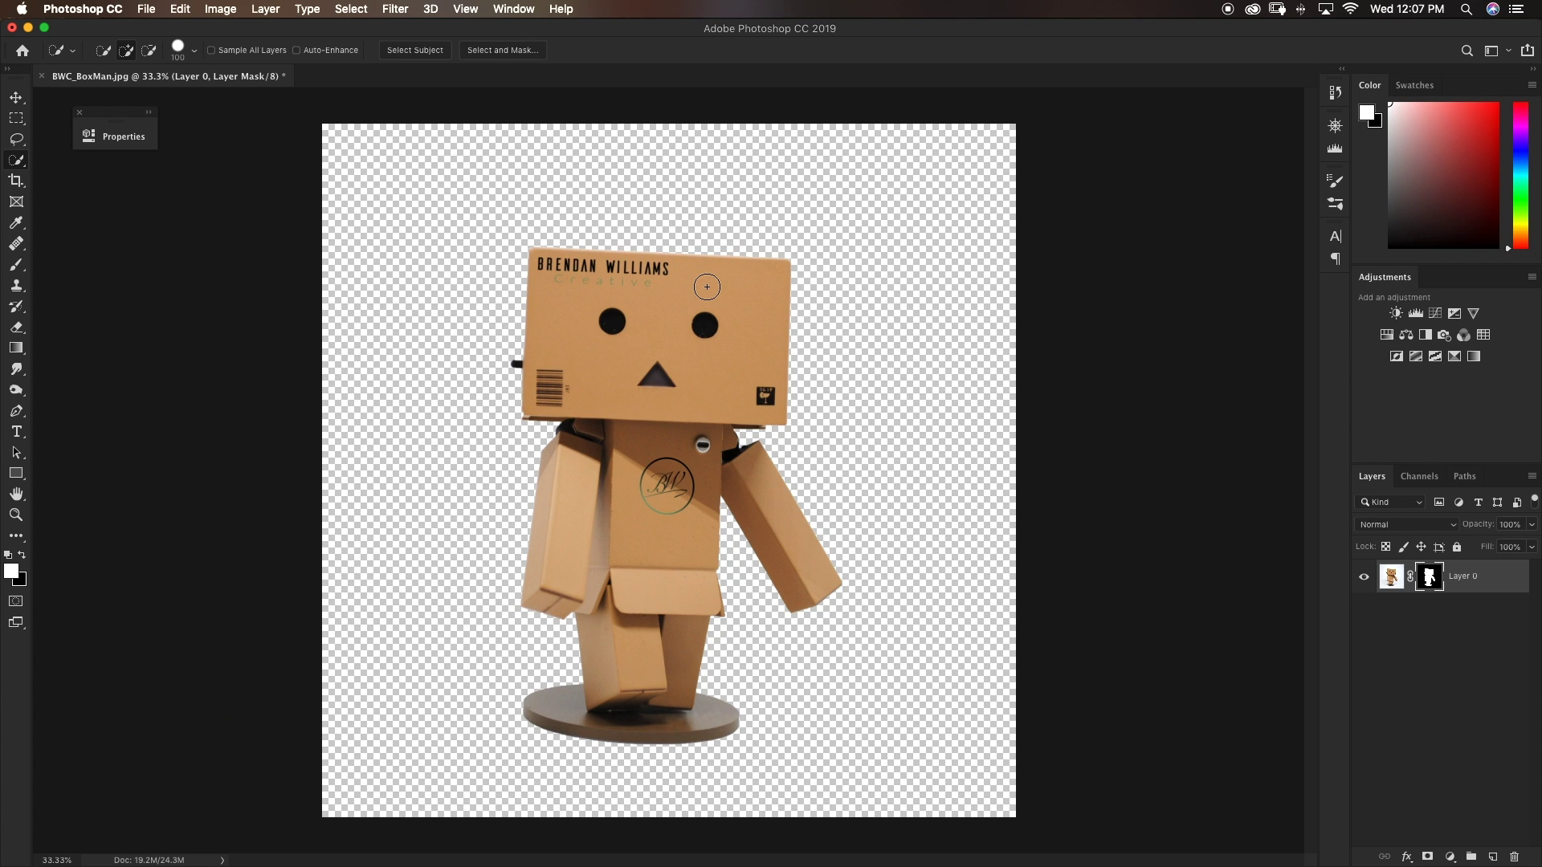
pyautogui.press('super+2')
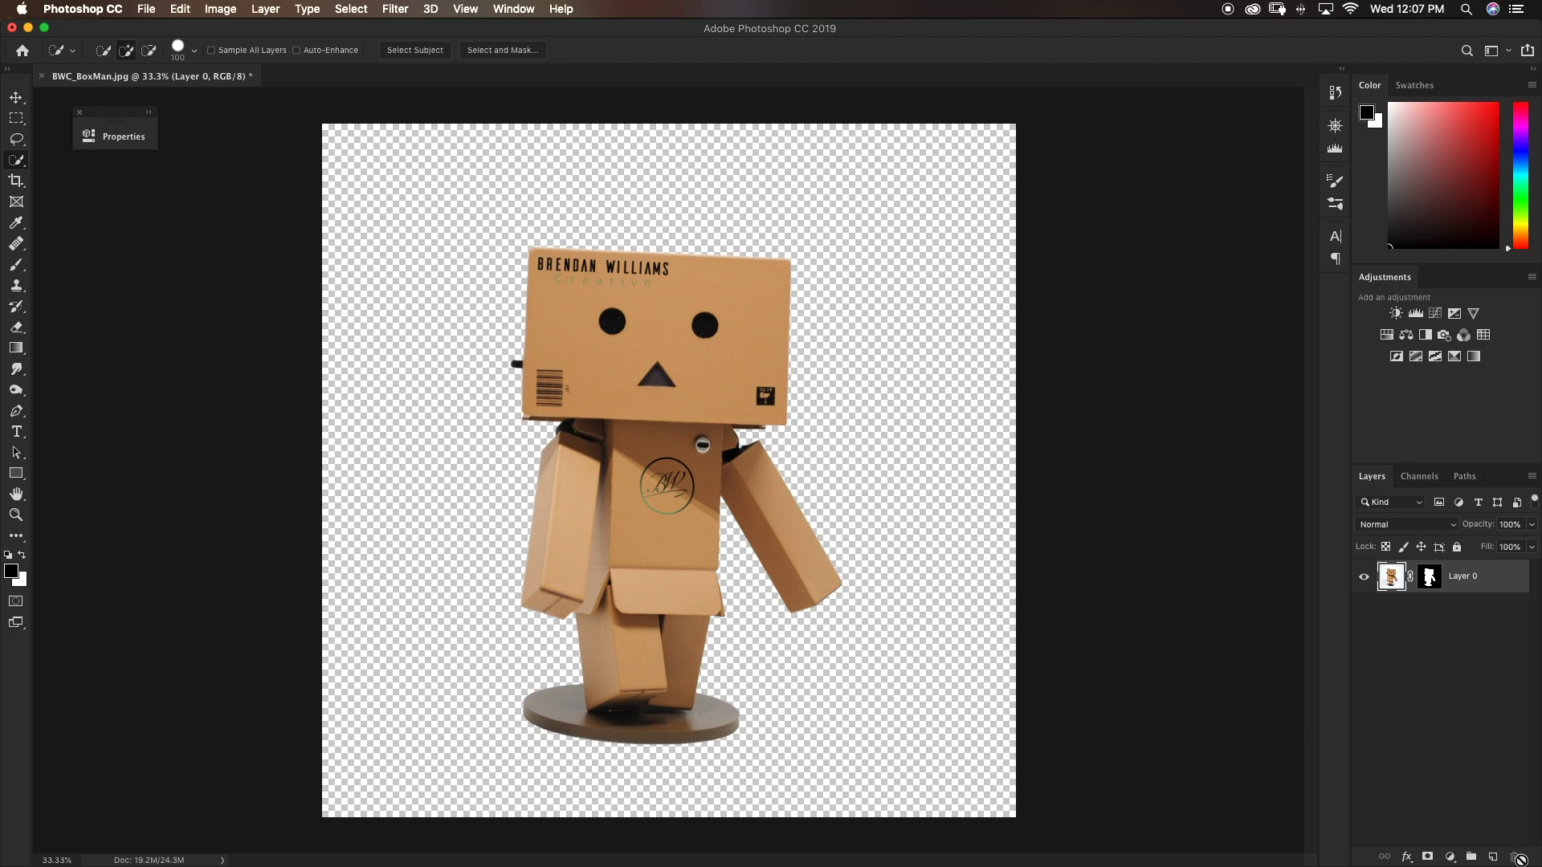
# Add a new layer beneath Layer 0 and fill it with the black foreground colour.
pyautogui.click(1493, 857)
pyautogui.moveTo(1436, 578); pyautogui.dragTo(1446, 636)
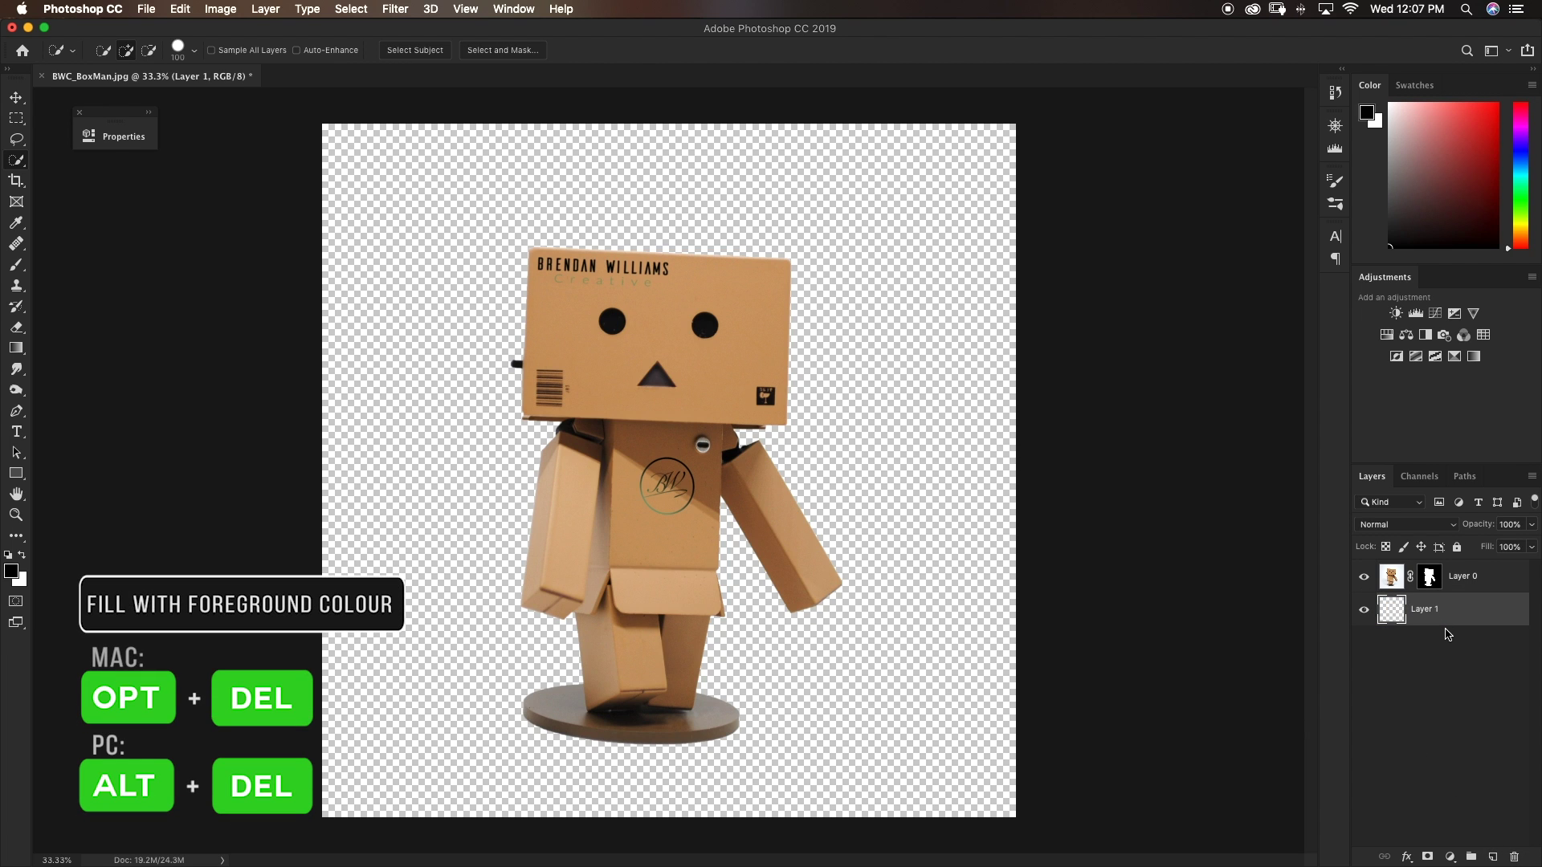
pyautogui.hotkey('alt', 'BackSpace')
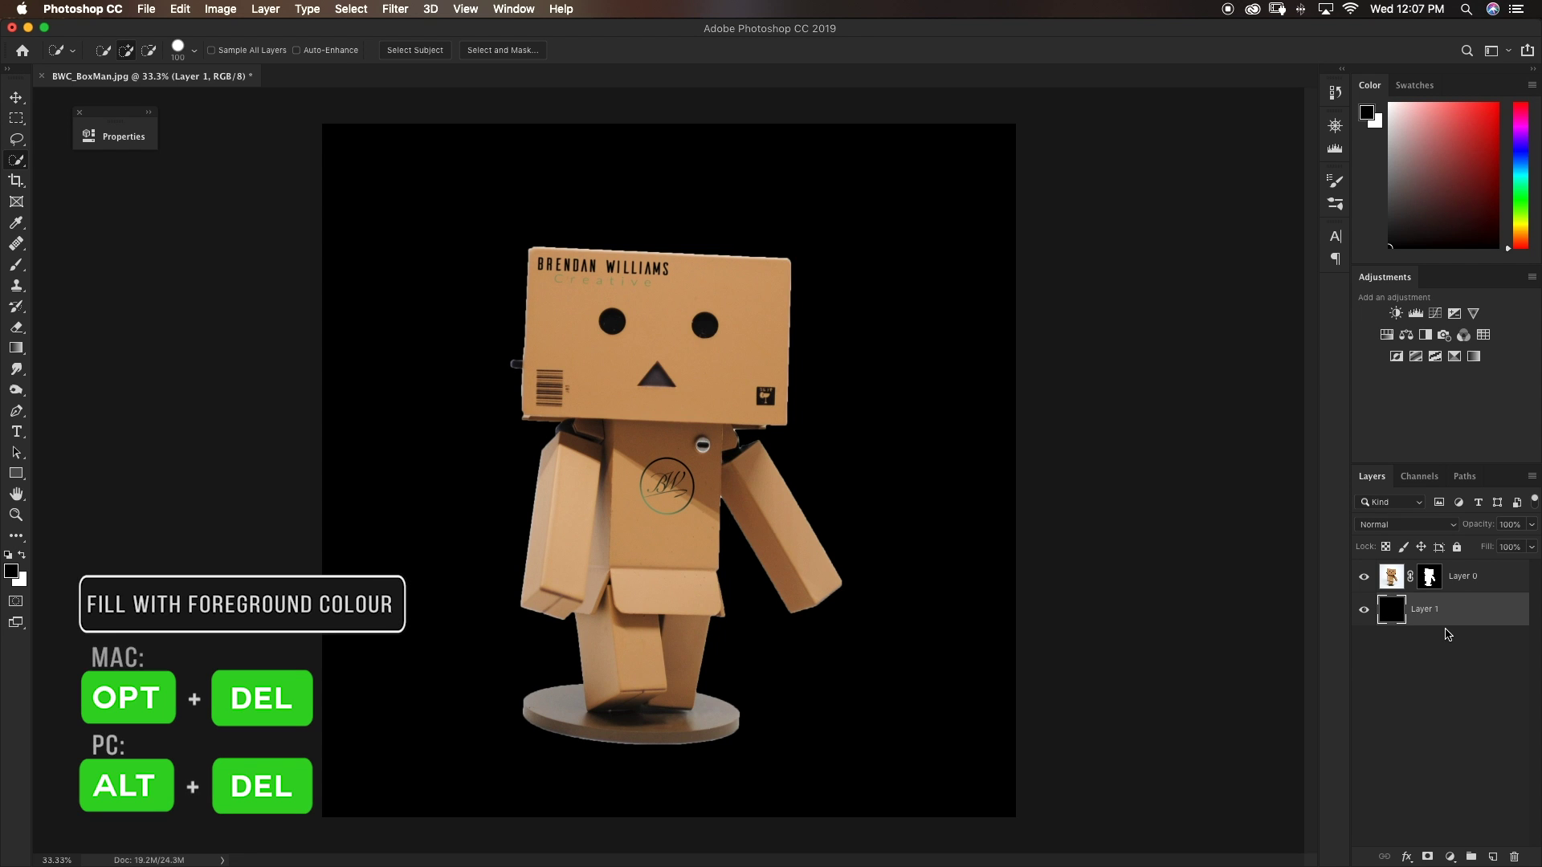
# Examine the cutout's edges around the head, shoulders and arms against the black background.
pyautogui.press('super+plus')
pyautogui.press('super+plus')
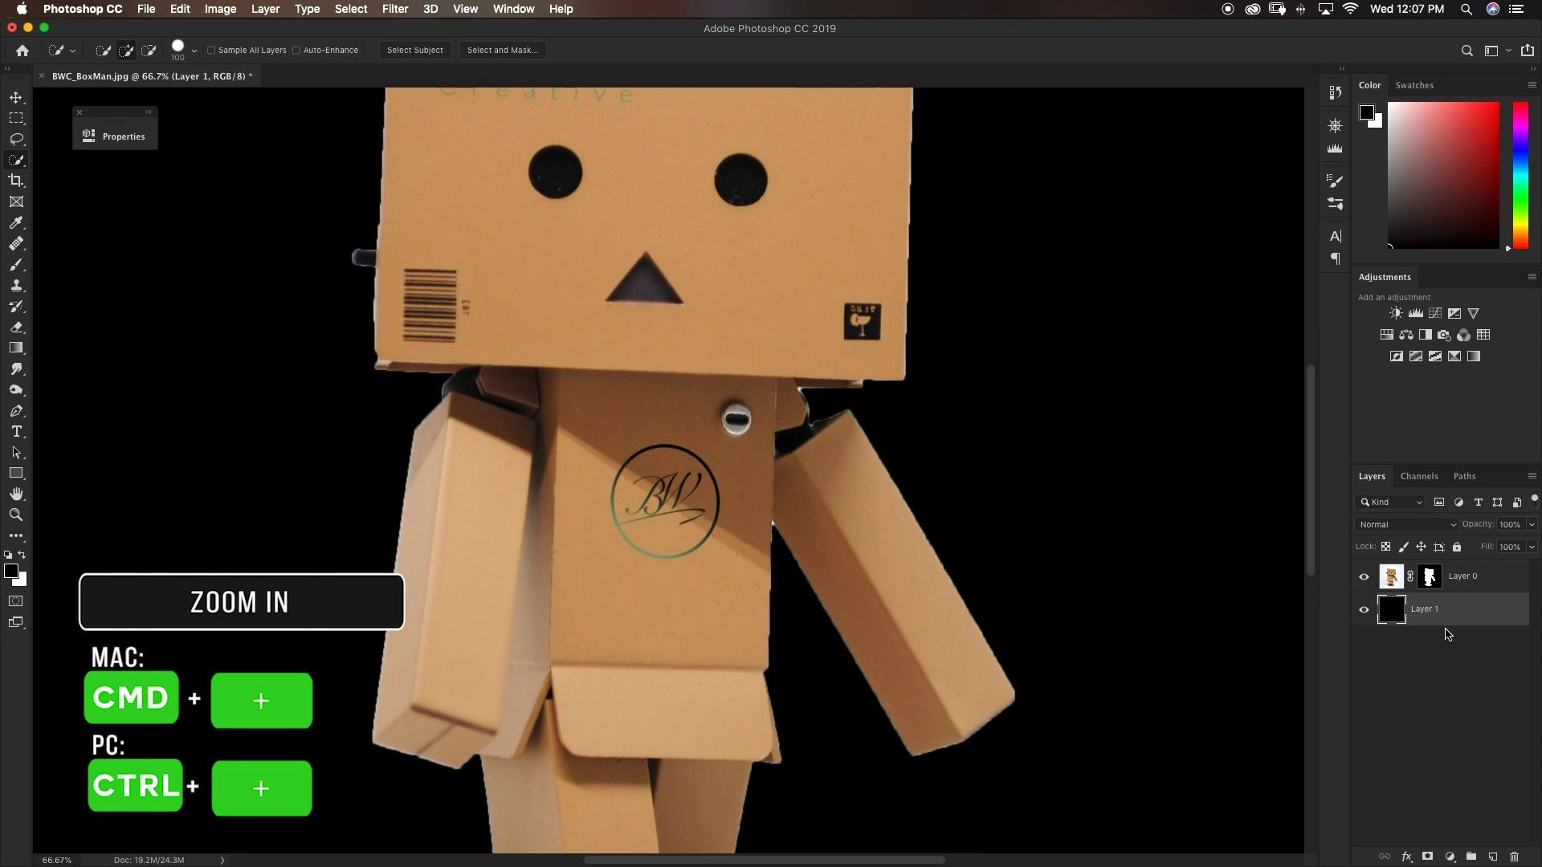
pyautogui.press('super+plus')
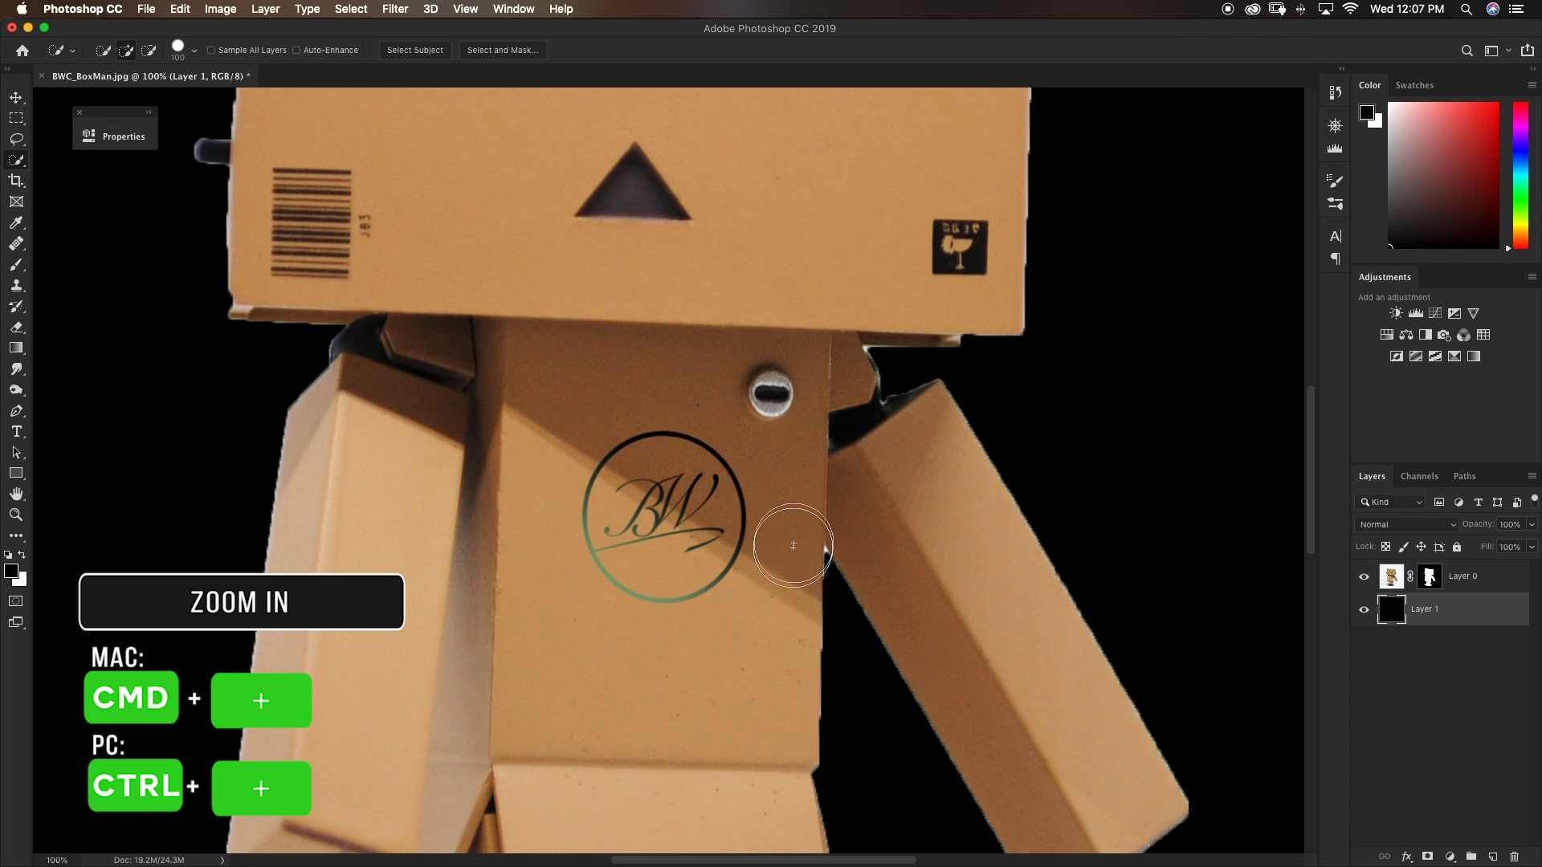
pyautogui.moveTo(630, 330); pyautogui.dragTo(673, 393)
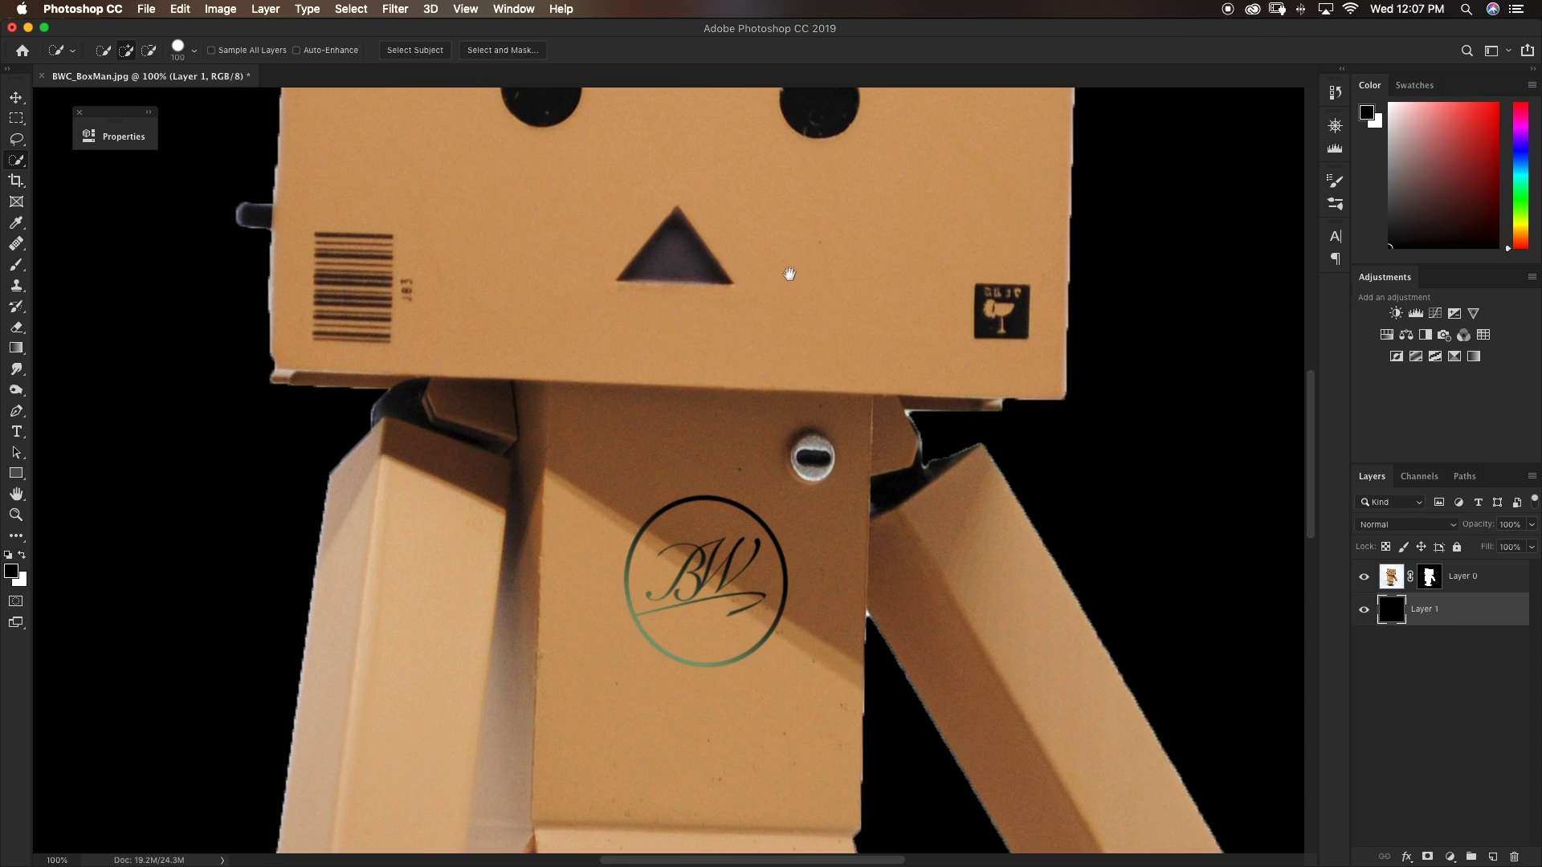
pyautogui.moveTo(788, 268); pyautogui.dragTo(774, 602)
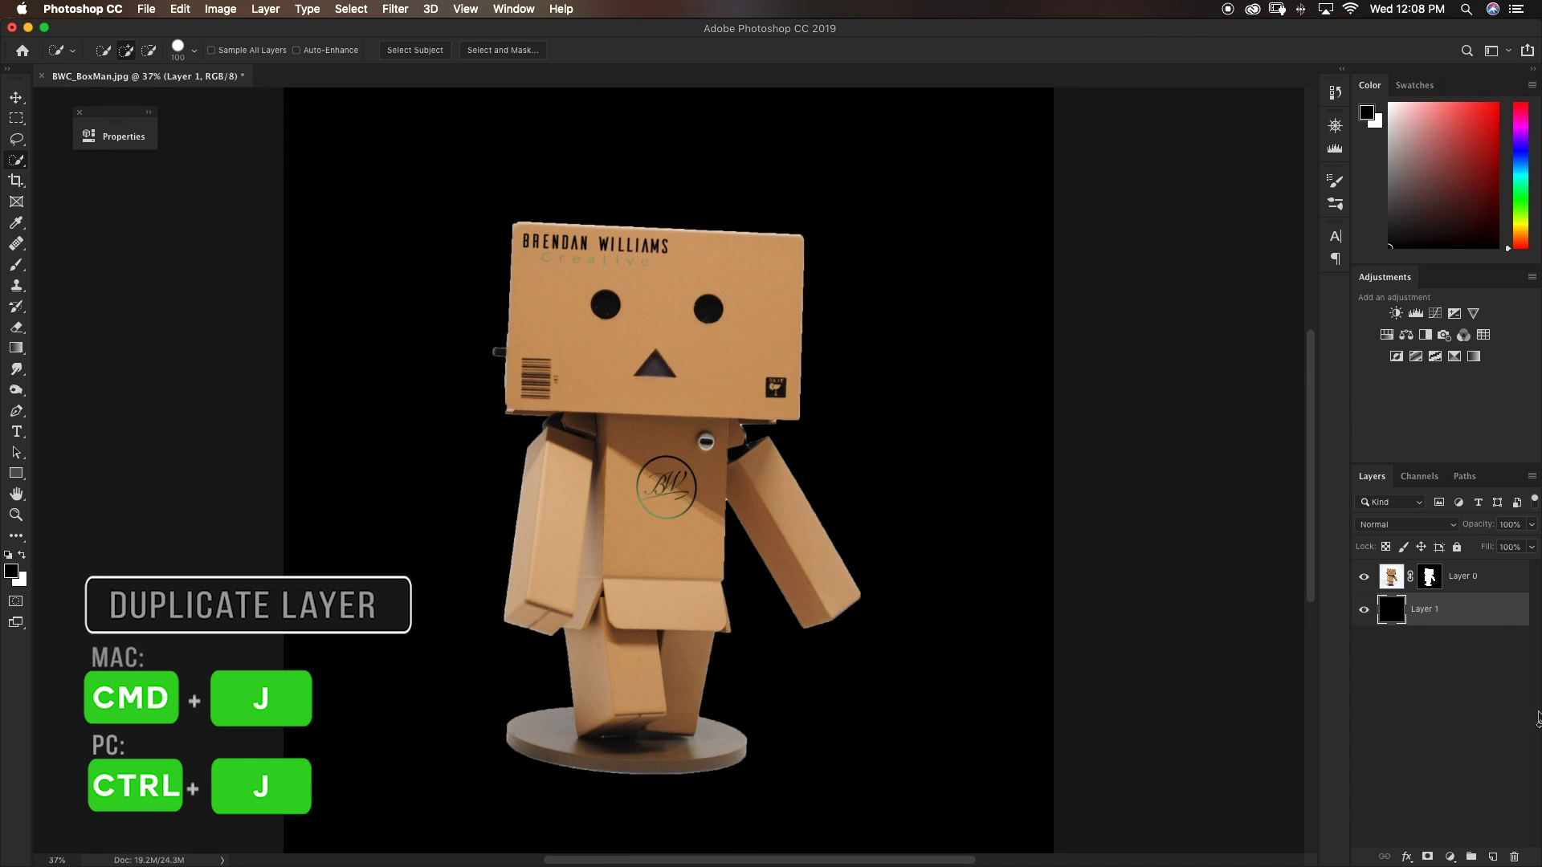
# Duplicate Layer 0 without its layer mask and hide the original layer.
pyautogui.click(1478, 577)
pyautogui.press('super+j')
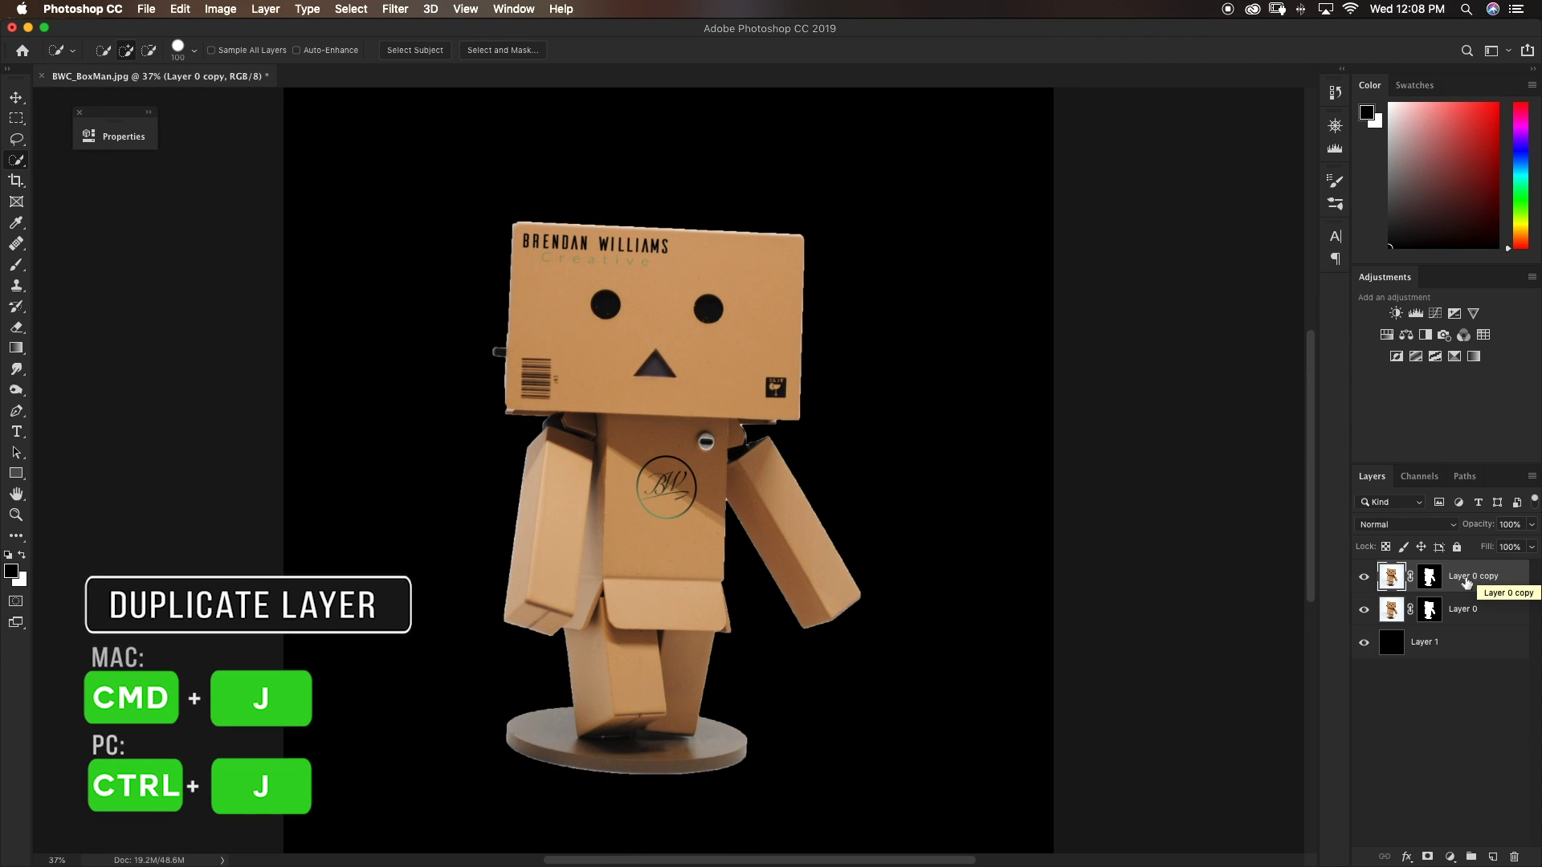
pyautogui.rightClick(1431, 580)
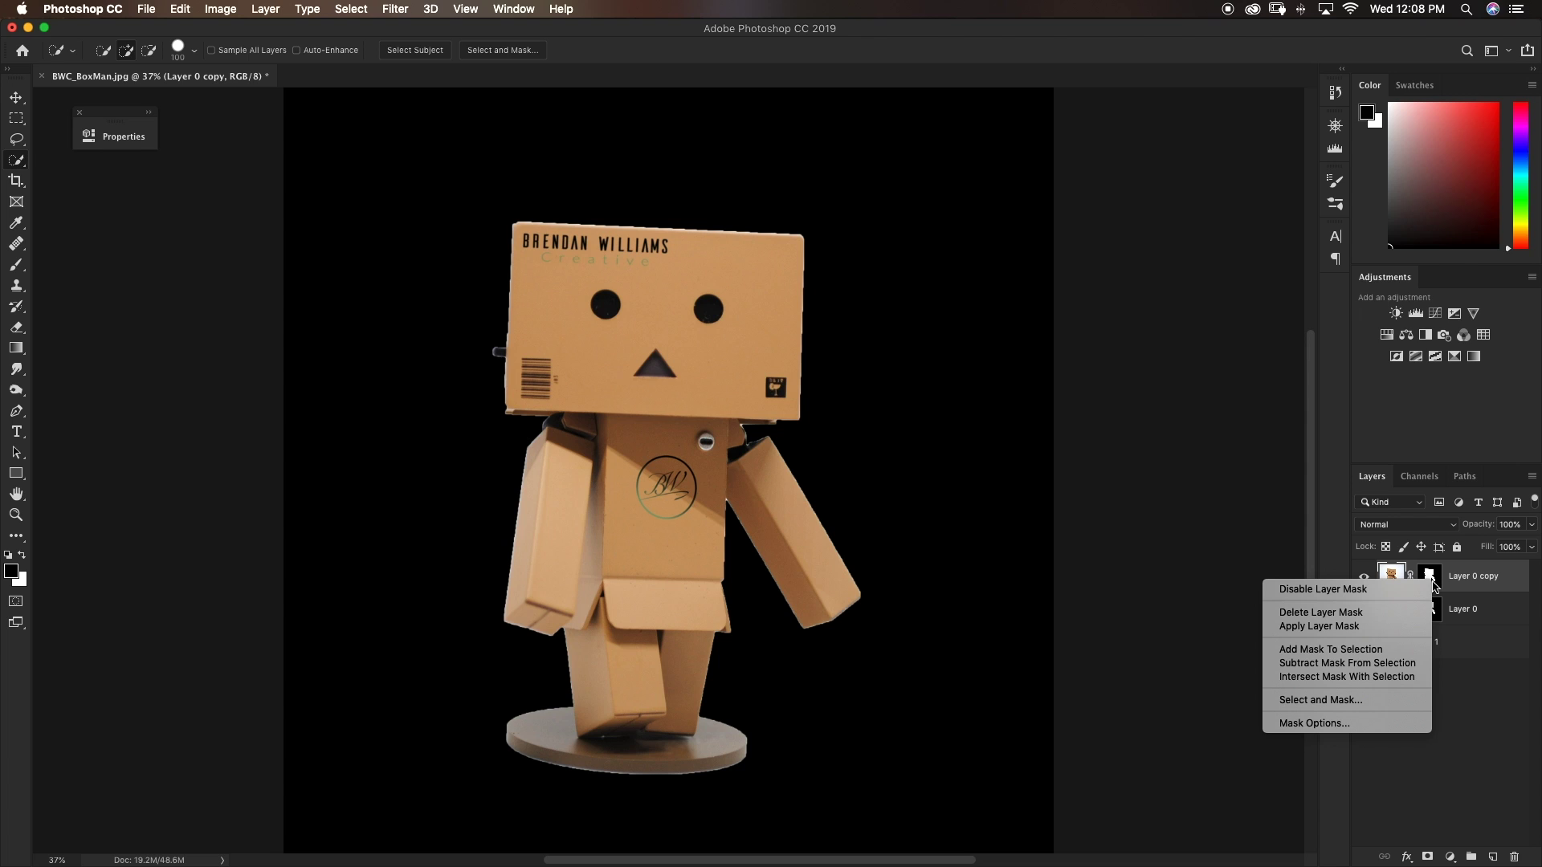
pyautogui.click(1390, 613)
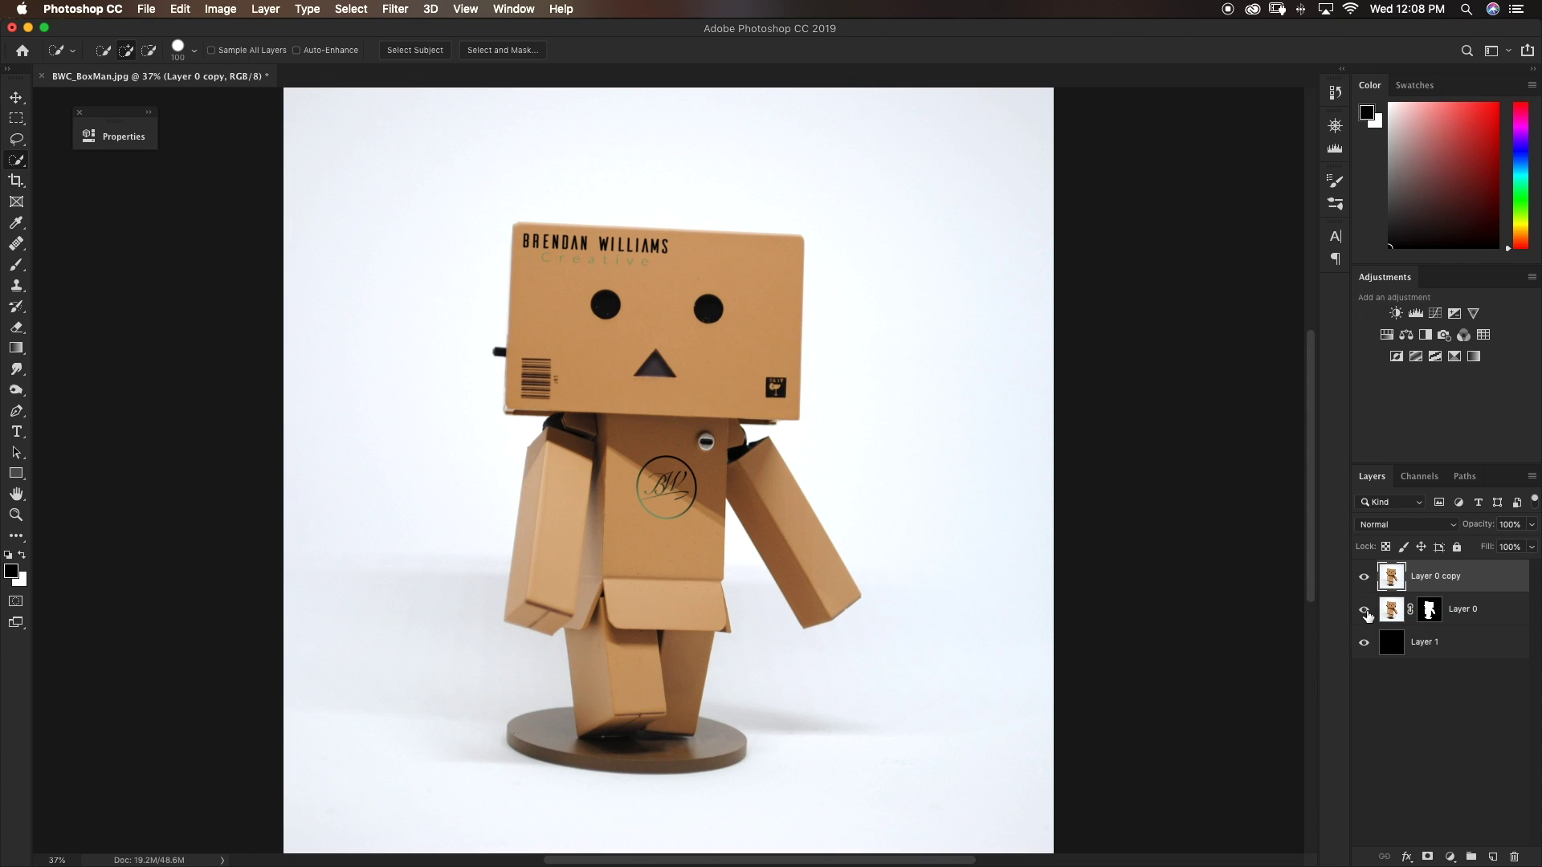
pyautogui.click(1365, 610)
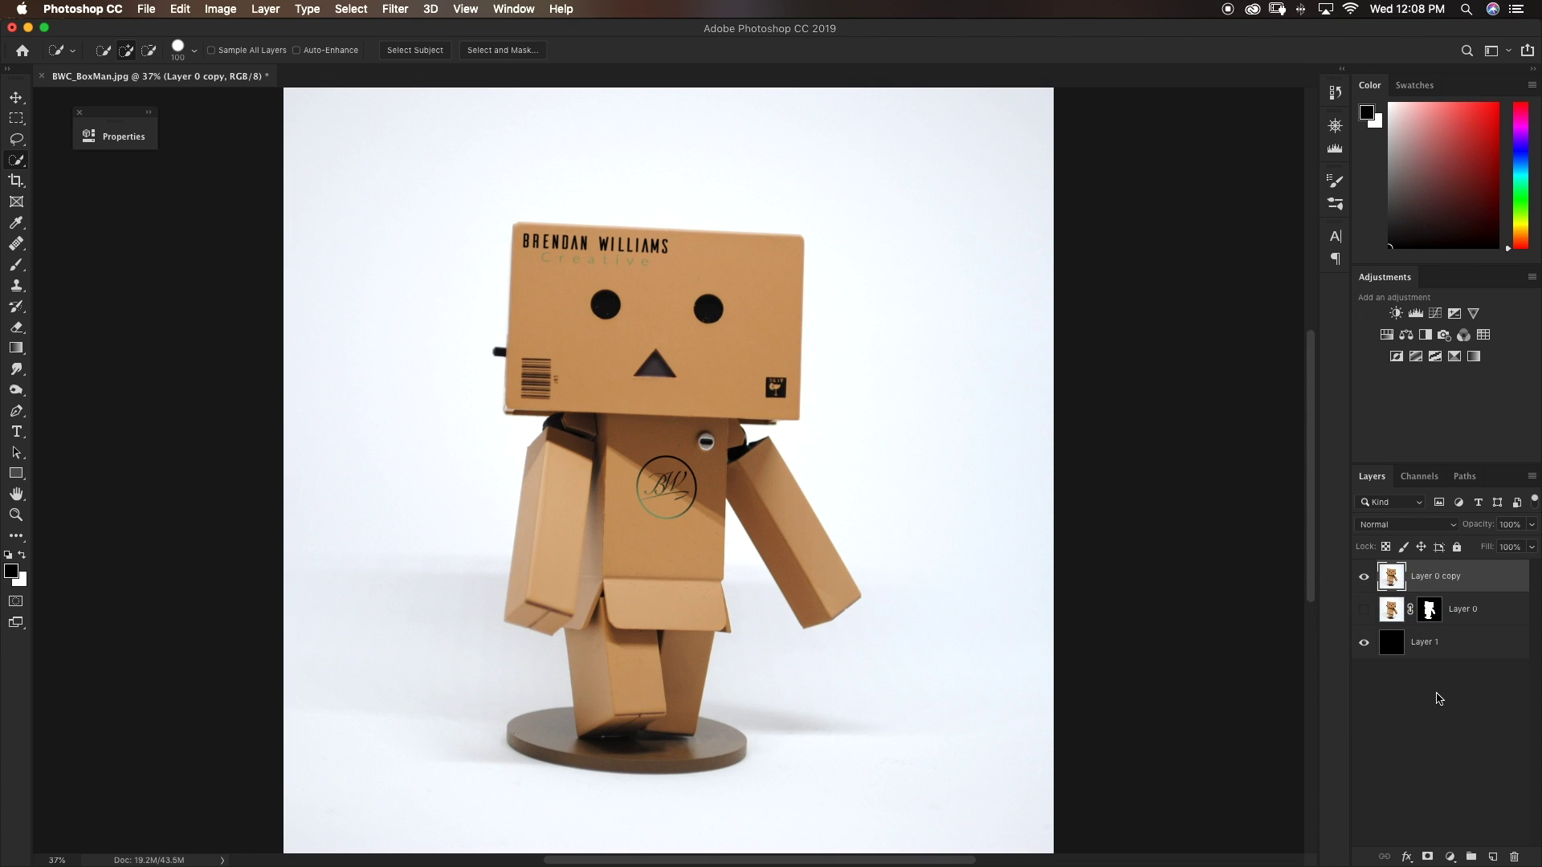
# Rename the unmasked duplicate layer as "Select similar".
pyautogui.doubleClick(1429, 577)
pyautogui.press('BackSpace')
pyautogui.write('Select similar')
pyautogui.press('Return')
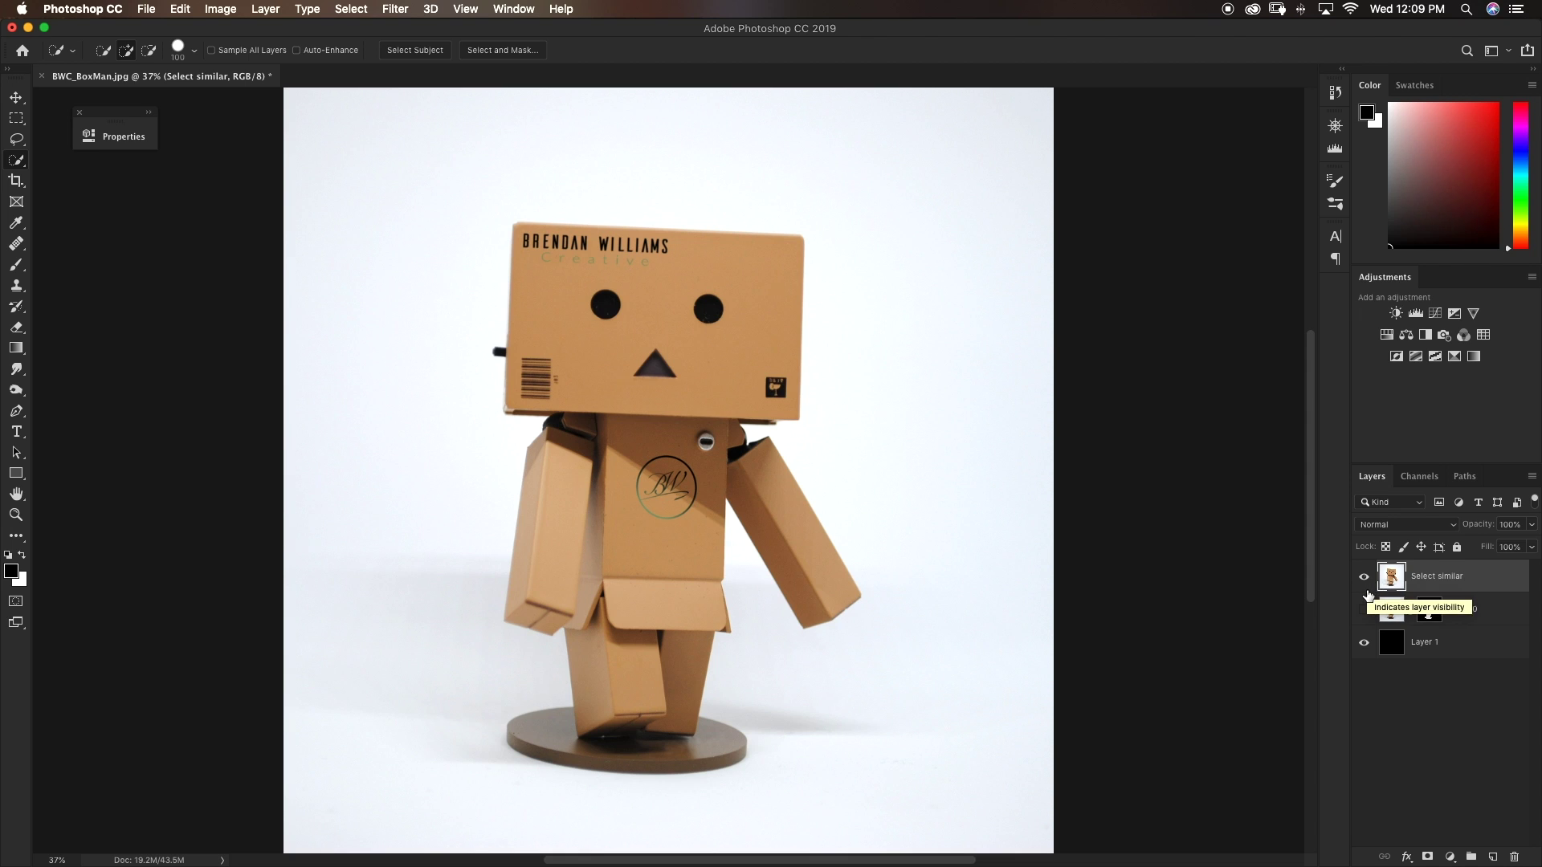
# Compare the masked Layer 0 cutout with the unmasked Select similar layer by switching their visibility.
pyautogui.click(1363, 610)
pyautogui.click(1363, 576)
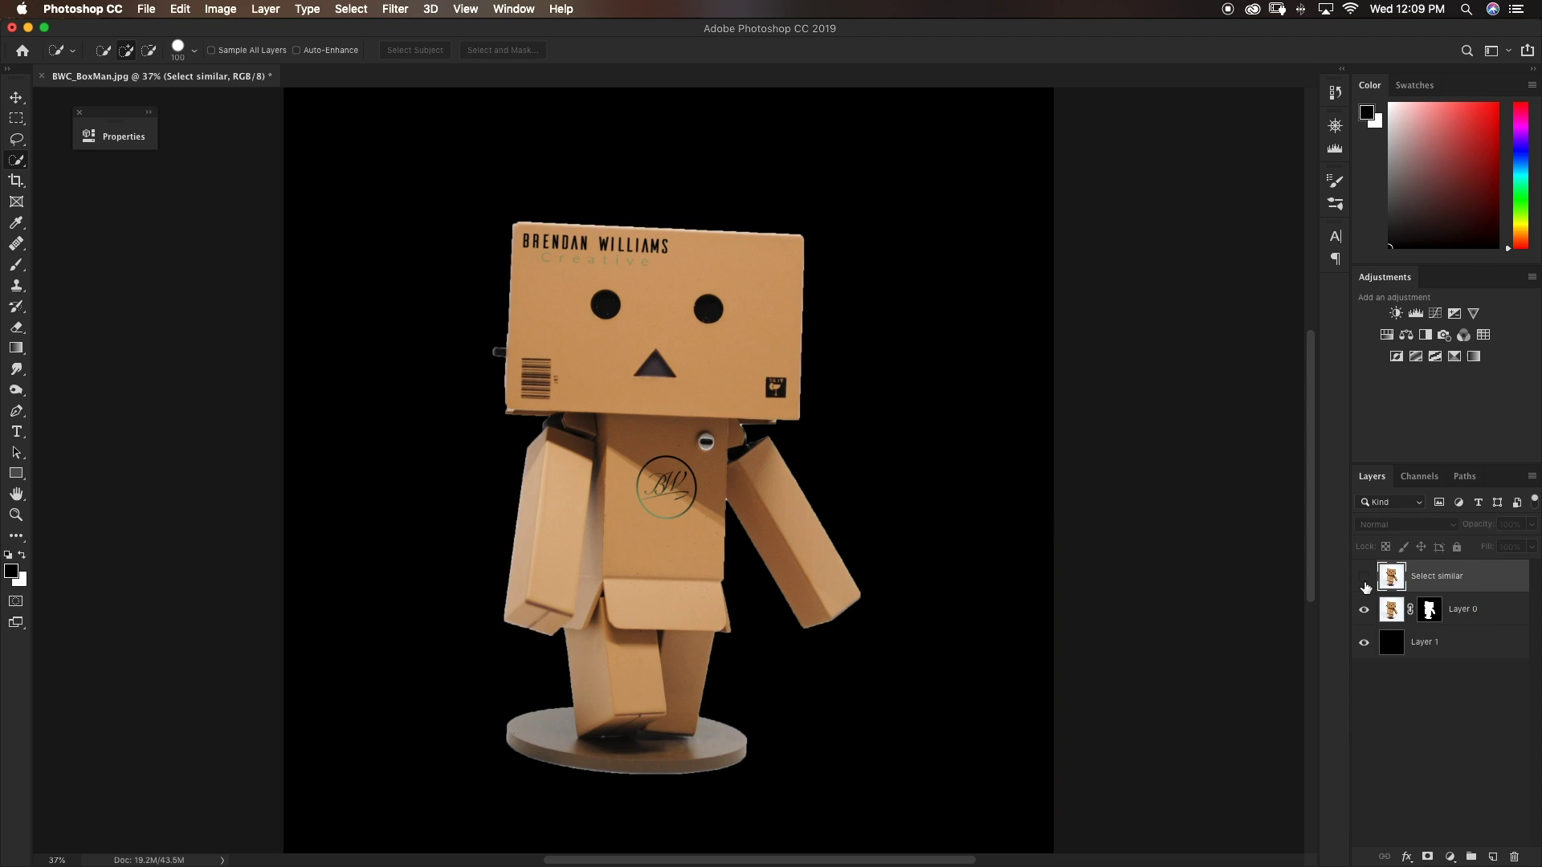
pyautogui.click(1364, 576)
pyautogui.click(1365, 610)
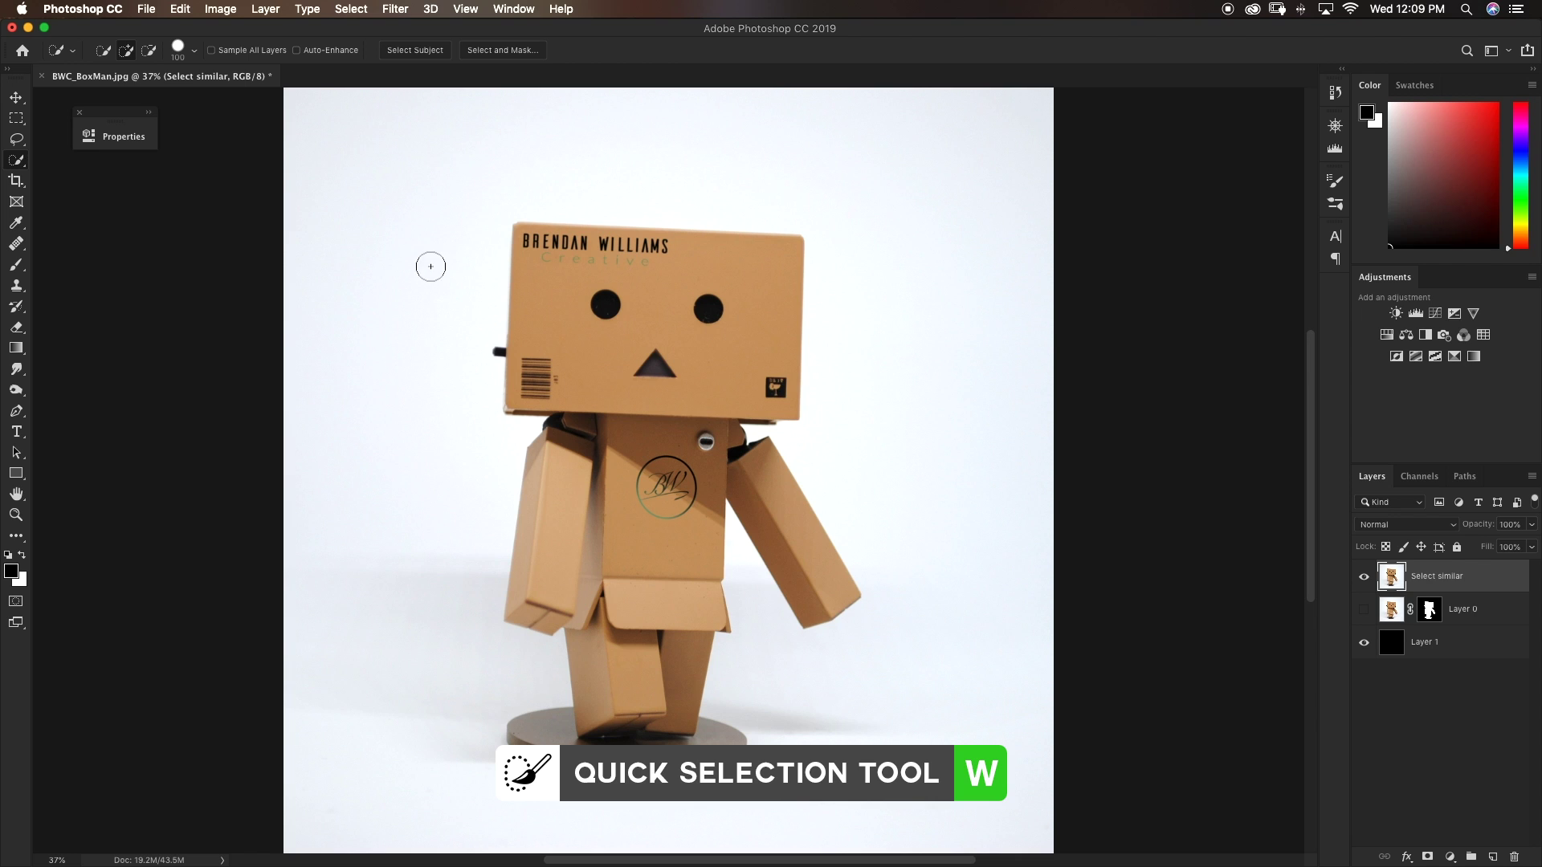
# Select the white background on the Select similar layer with the Quick Selection tool and extend the selection with the Similar command.
pyautogui.moveTo(431, 261)
pyautogui.mouseDown()
pyautogui.moveTo(510, 139)
pyautogui.moveTo(648, 136)
pyautogui.moveTo(884, 185)
pyautogui.moveTo(1017, 308)
pyautogui.moveTo(1006, 549)
pyautogui.mouseUp()
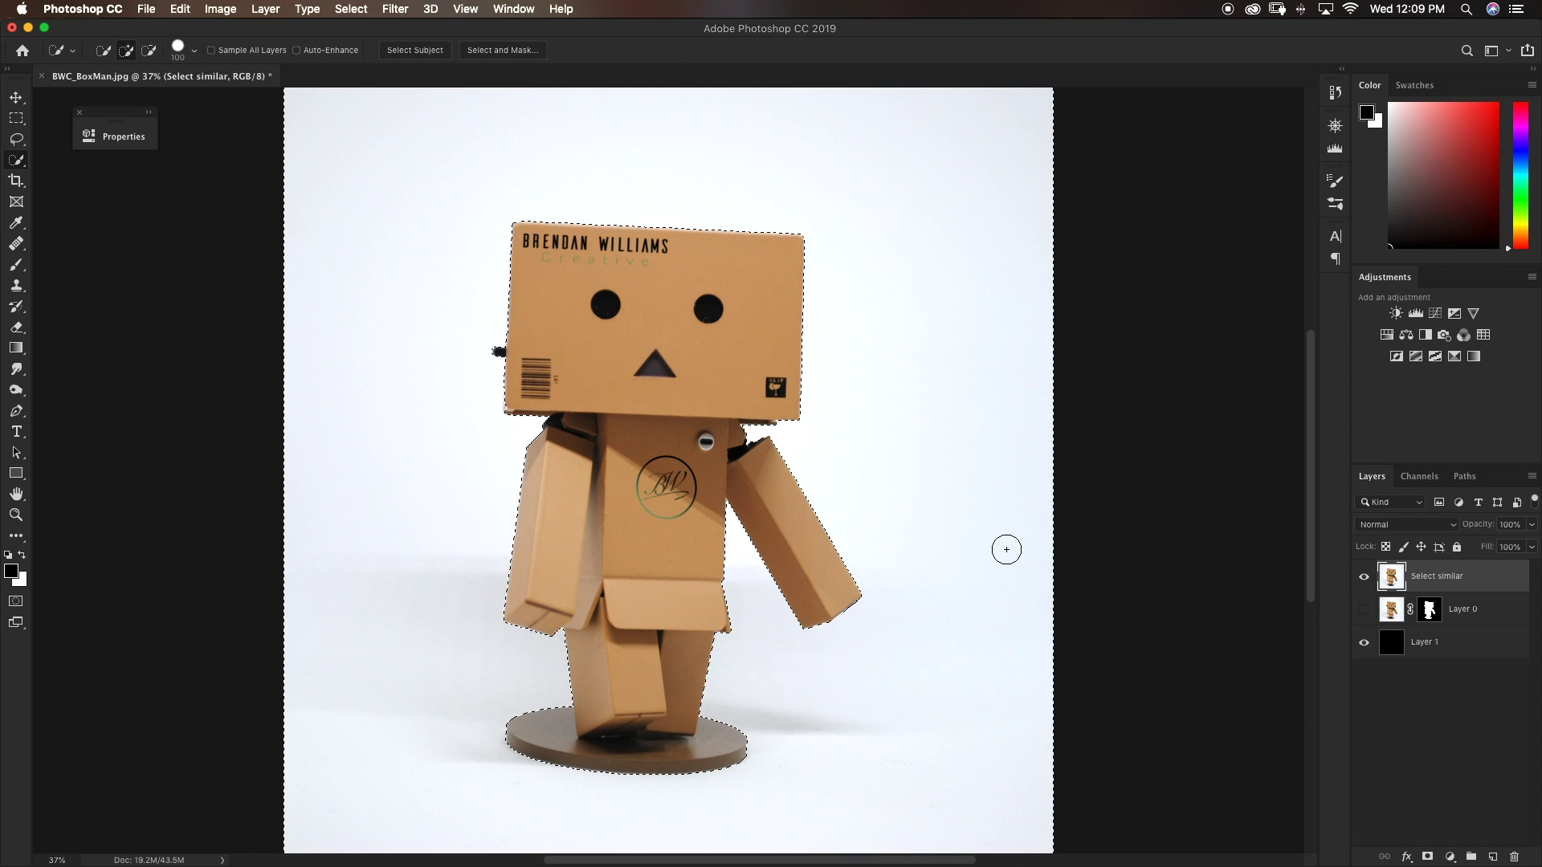
pyautogui.hscroll(-1, 1006, 549)
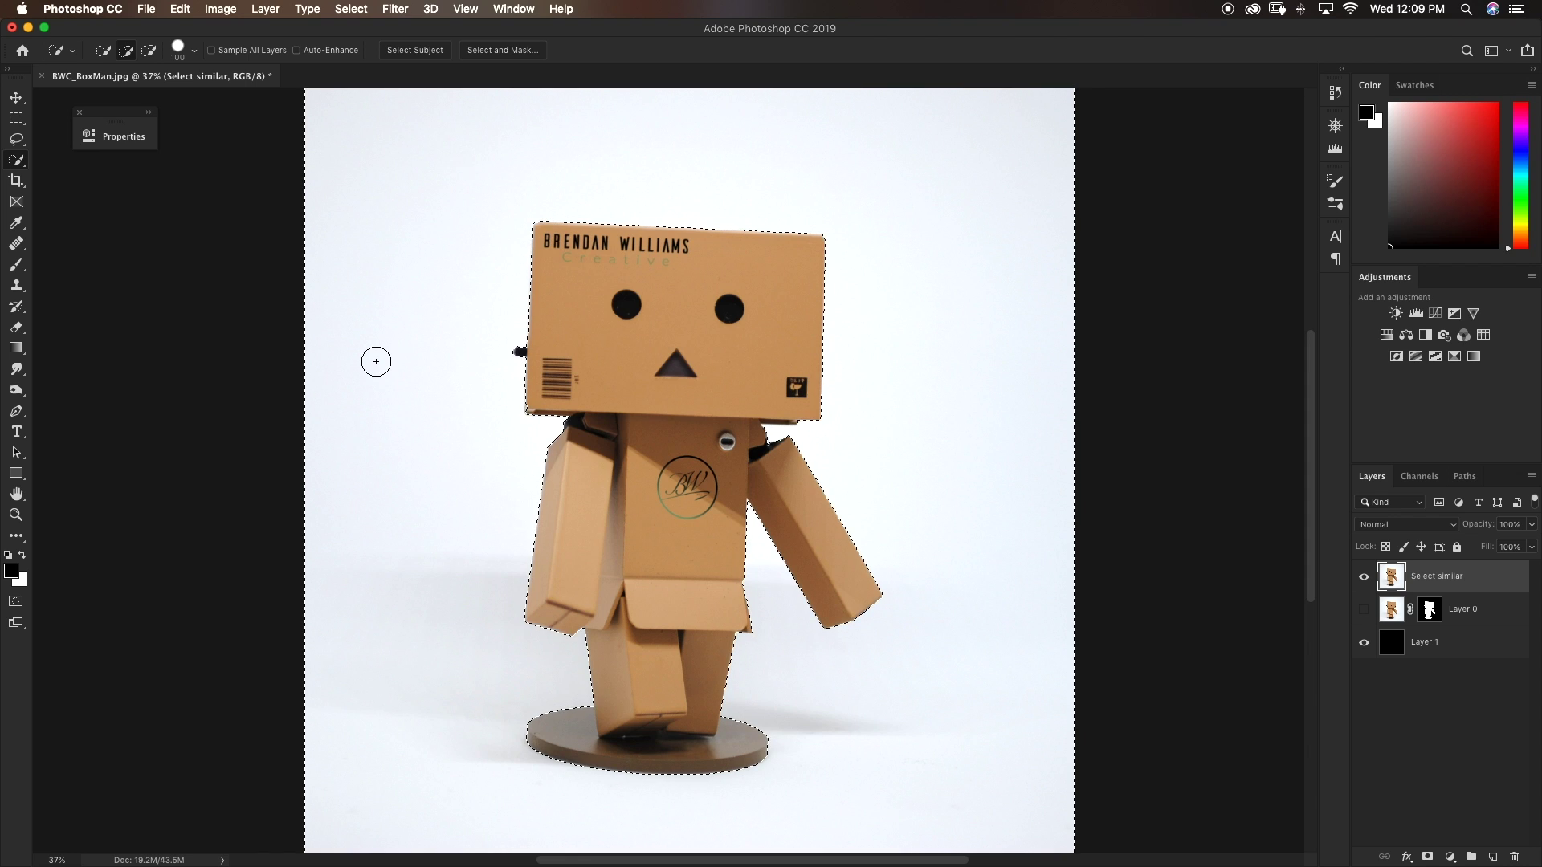
pyautogui.click(351, 10)
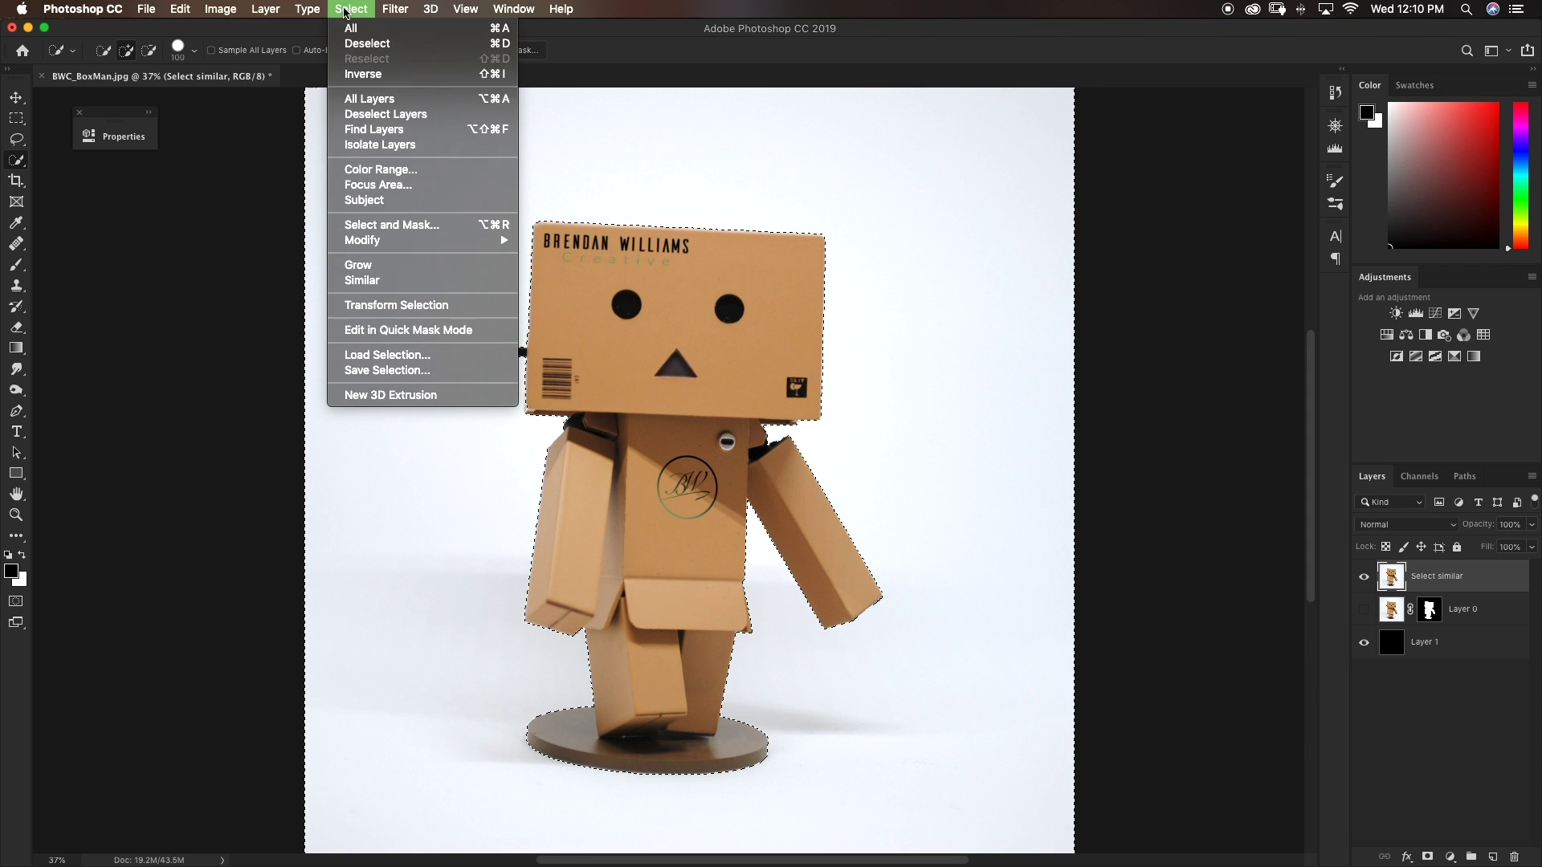
pyautogui.click(372, 280)
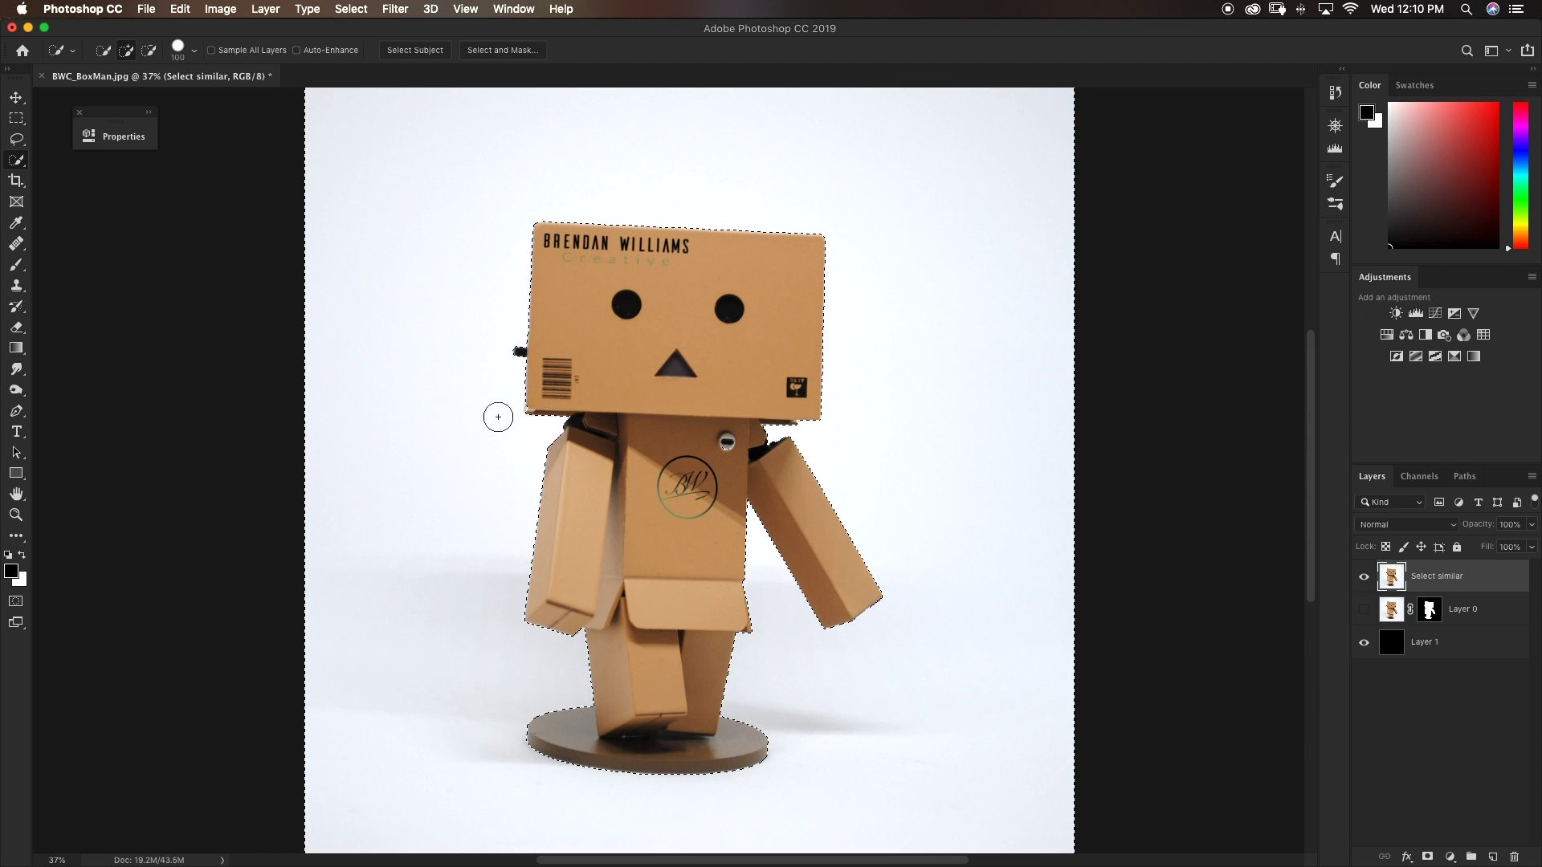
# Add a layer mask to the Select similar layer from the selection, inverted so that only the figure shows.
pyautogui.keyDown('alt'); pyautogui.click(1429, 856); pyautogui.keyUp('alt')
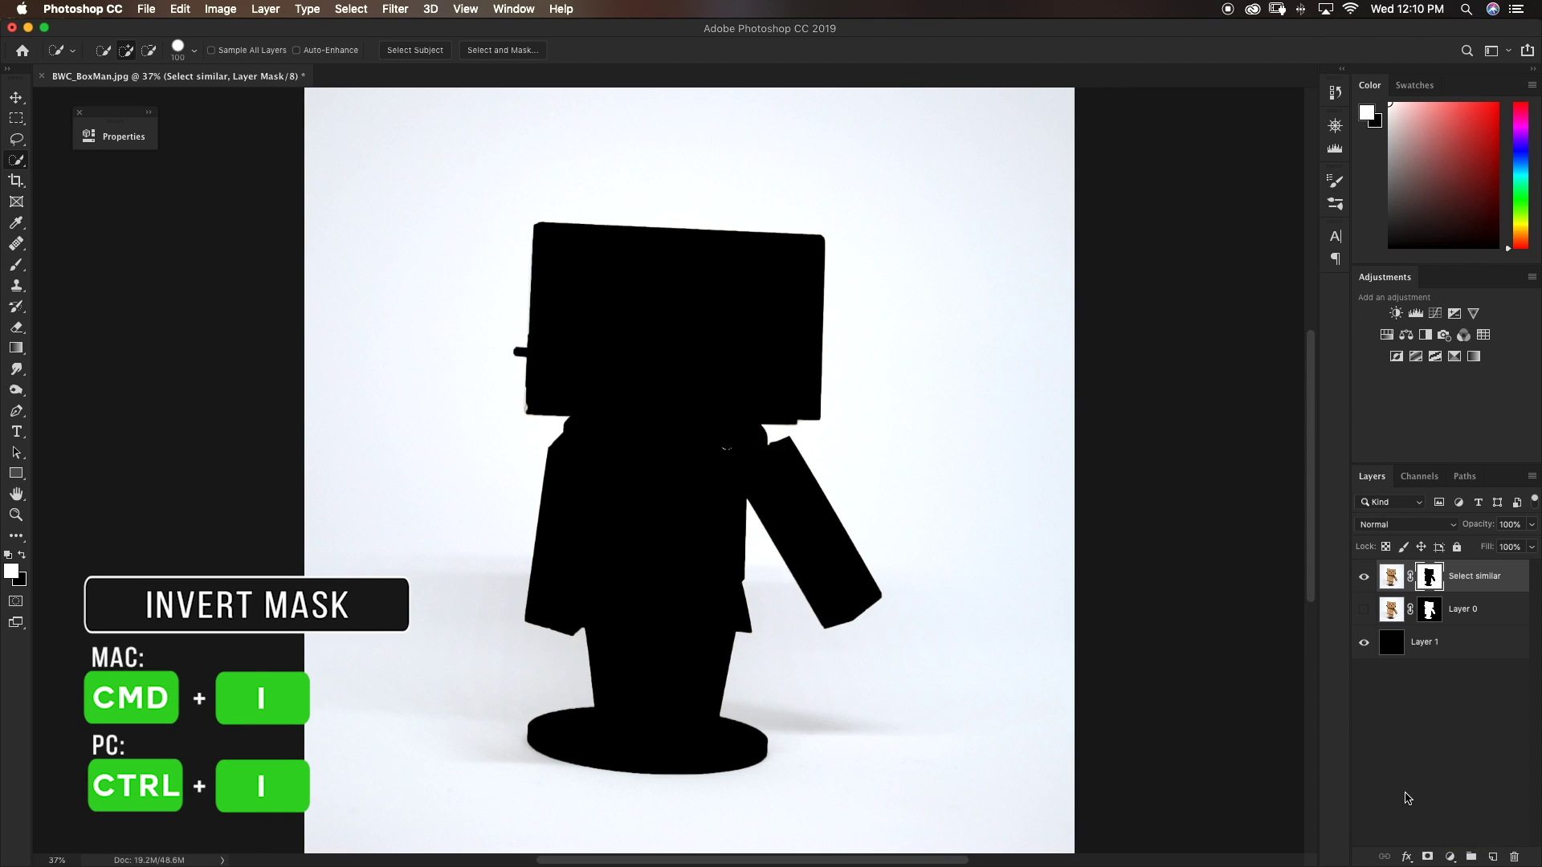
pyautogui.press('super+i')
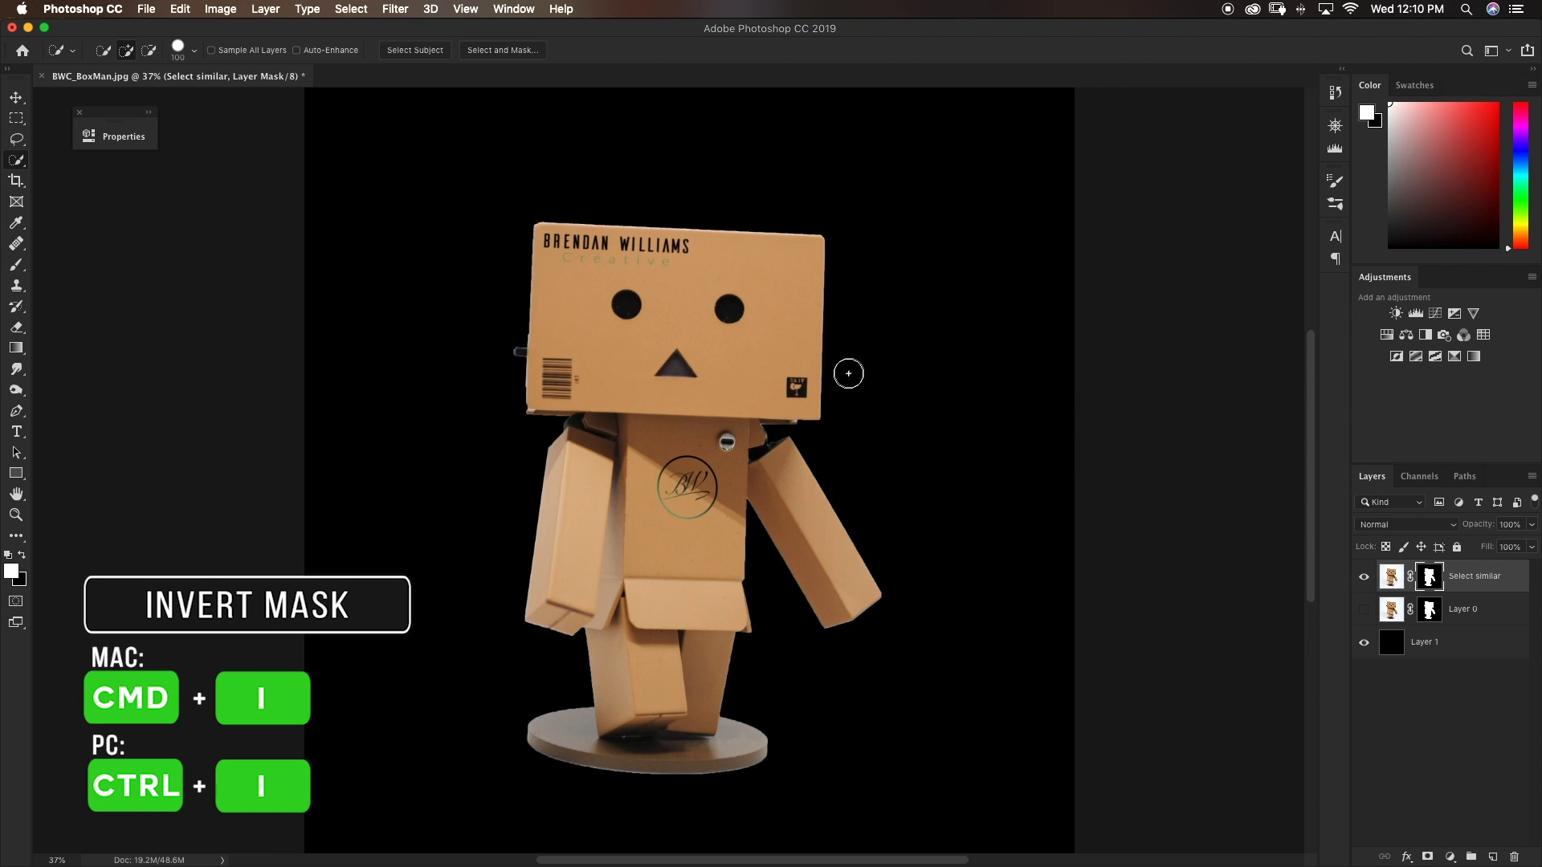
# Compare the edge quality of the Select similar cutout with Layer 0 by repeatedly switching Layer 0's visibility at close range.
pyautogui.press('super+equal')
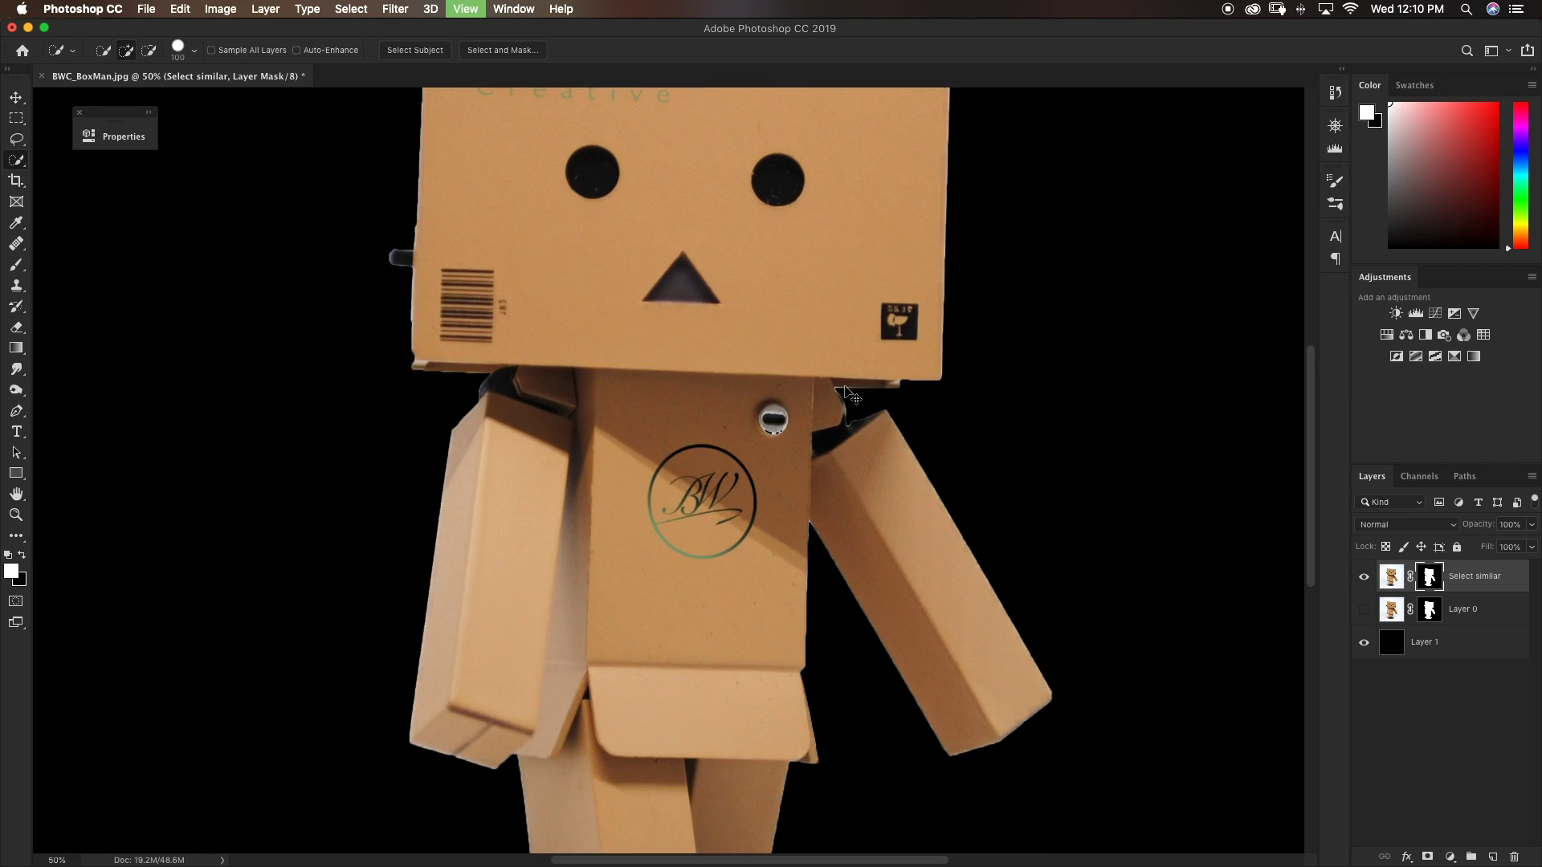
pyautogui.press('super+equal')
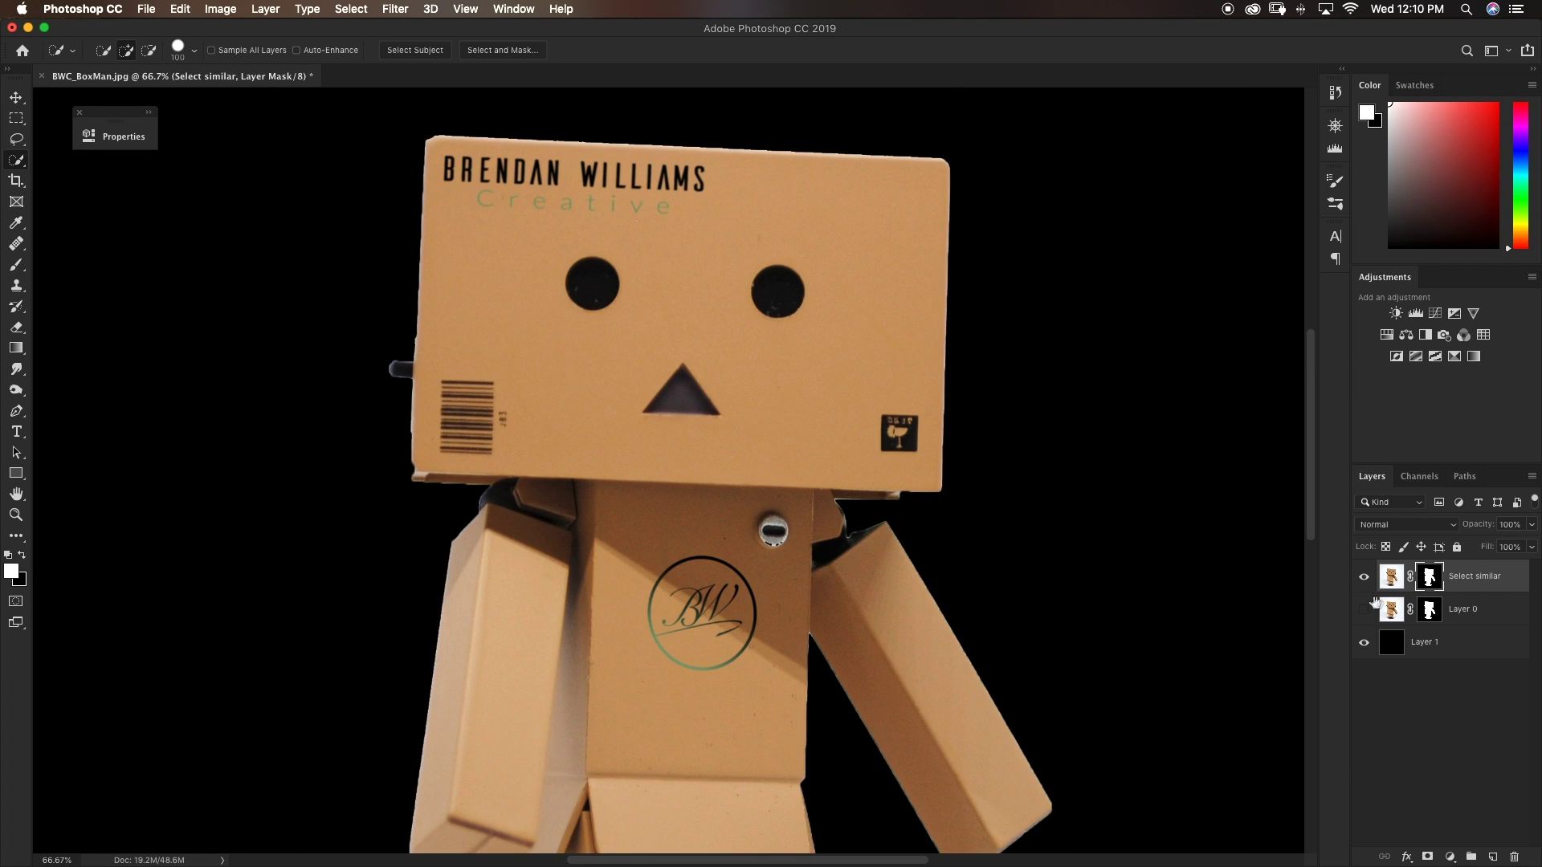
pyautogui.click(1365, 612)
pyautogui.click(1364, 613)
pyautogui.click(1364, 613)
pyautogui.click(1365, 613)
pyautogui.click(1364, 612)
pyautogui.click(1365, 613)
pyautogui.scroll(5, 1123, 468)
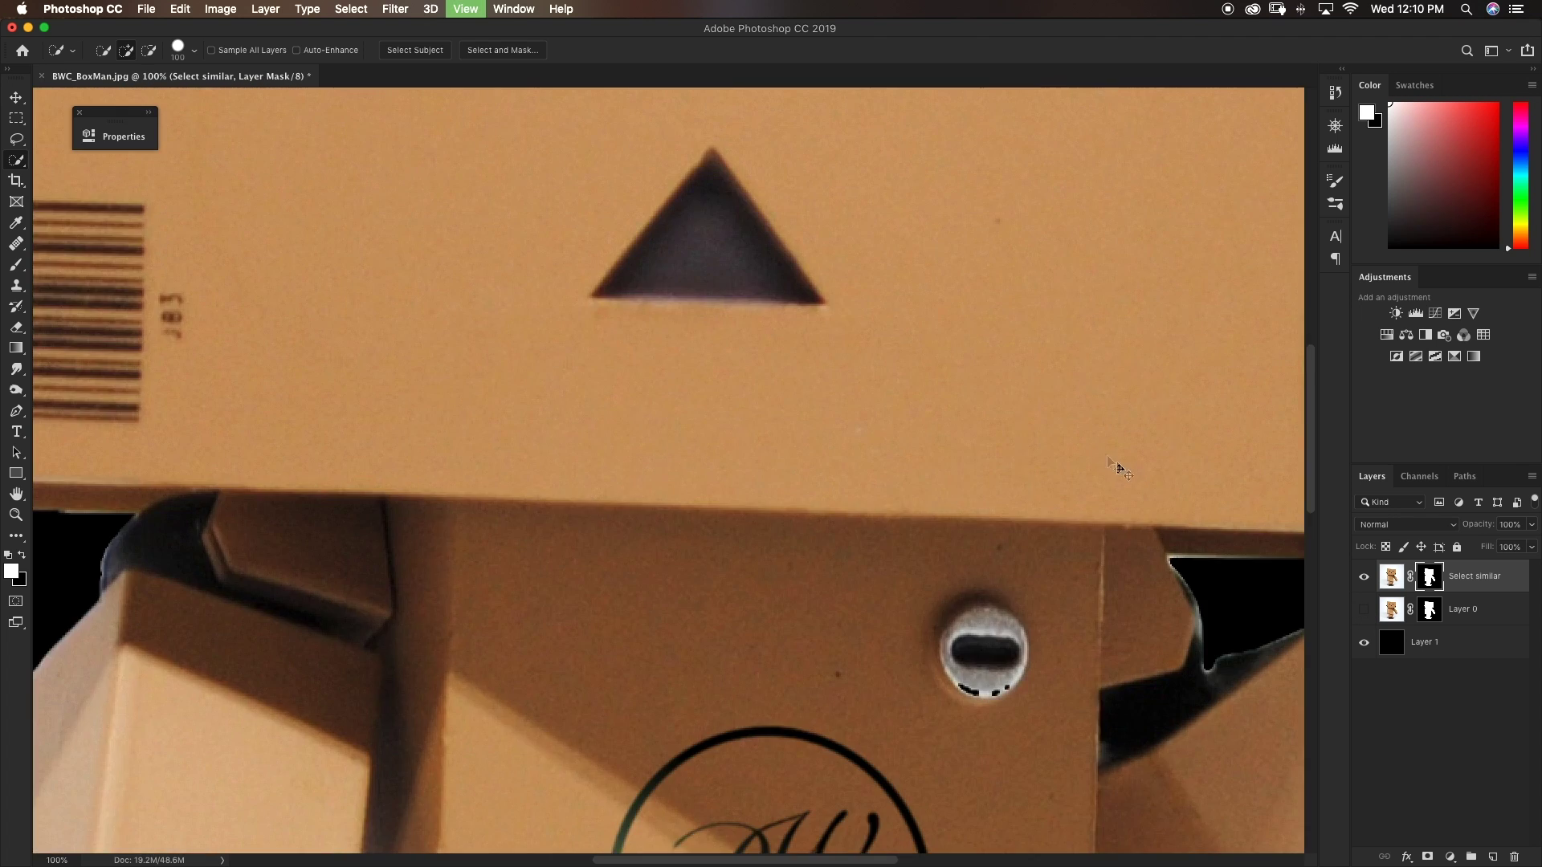
pyautogui.scroll(4, 1095, 451)
pyautogui.hscroll(-3, 1094, 451)
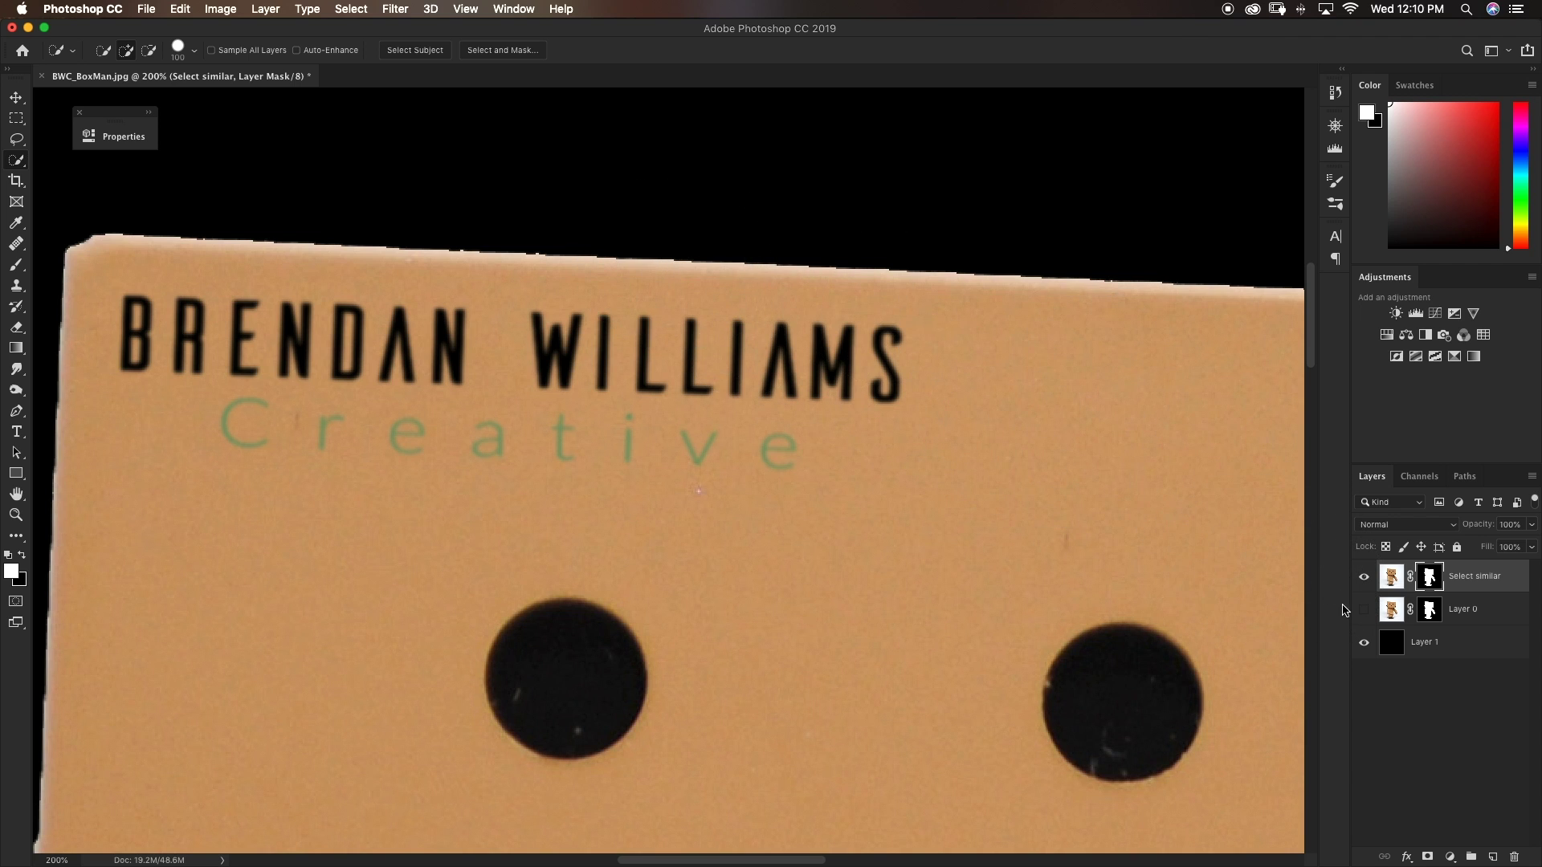
pyautogui.click(1365, 613)
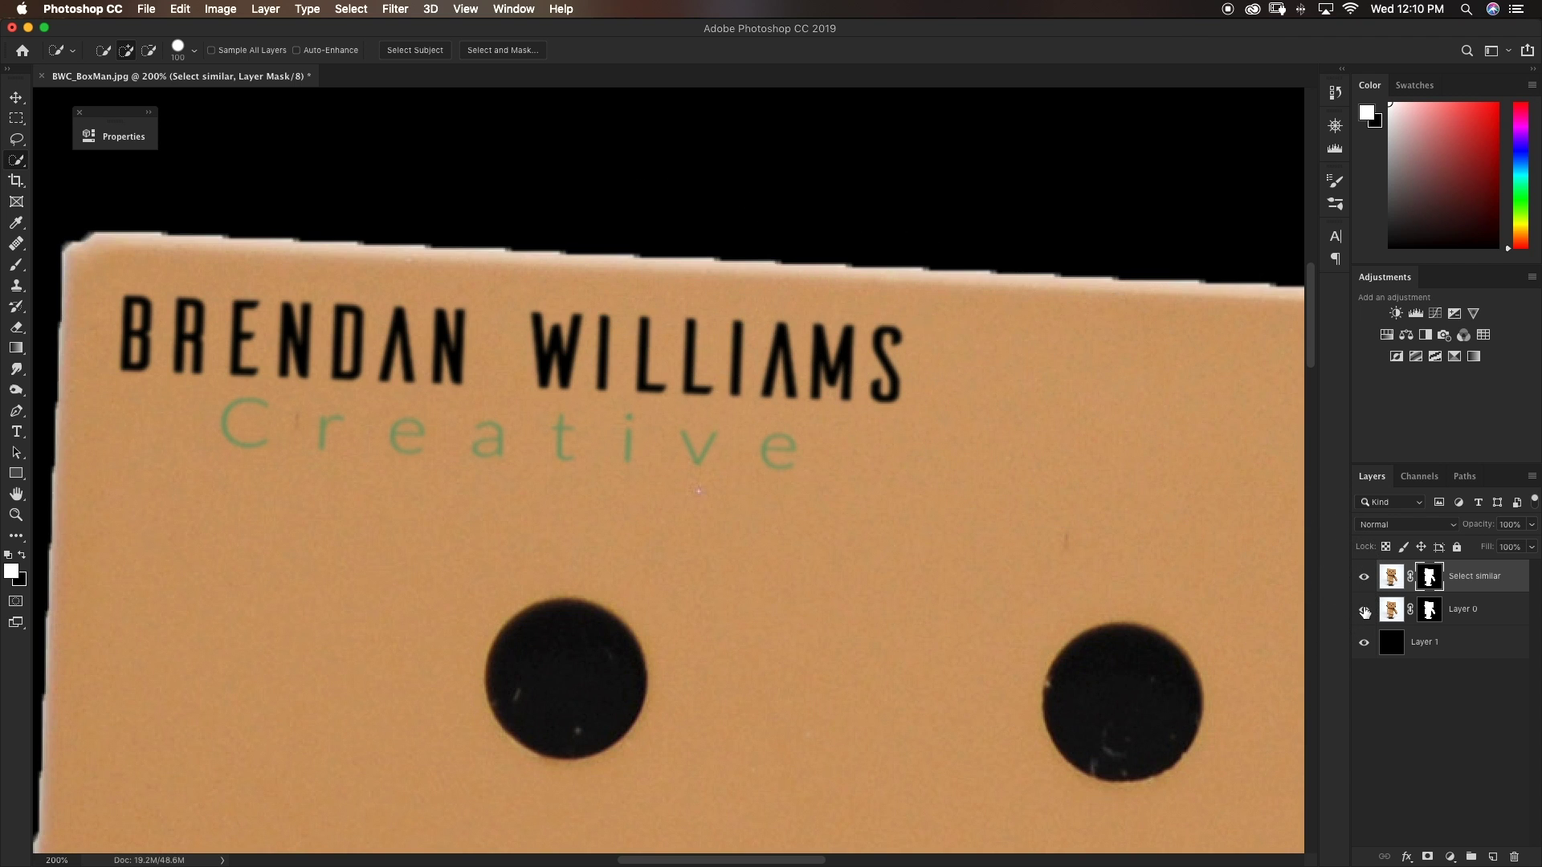
pyautogui.click(1364, 612)
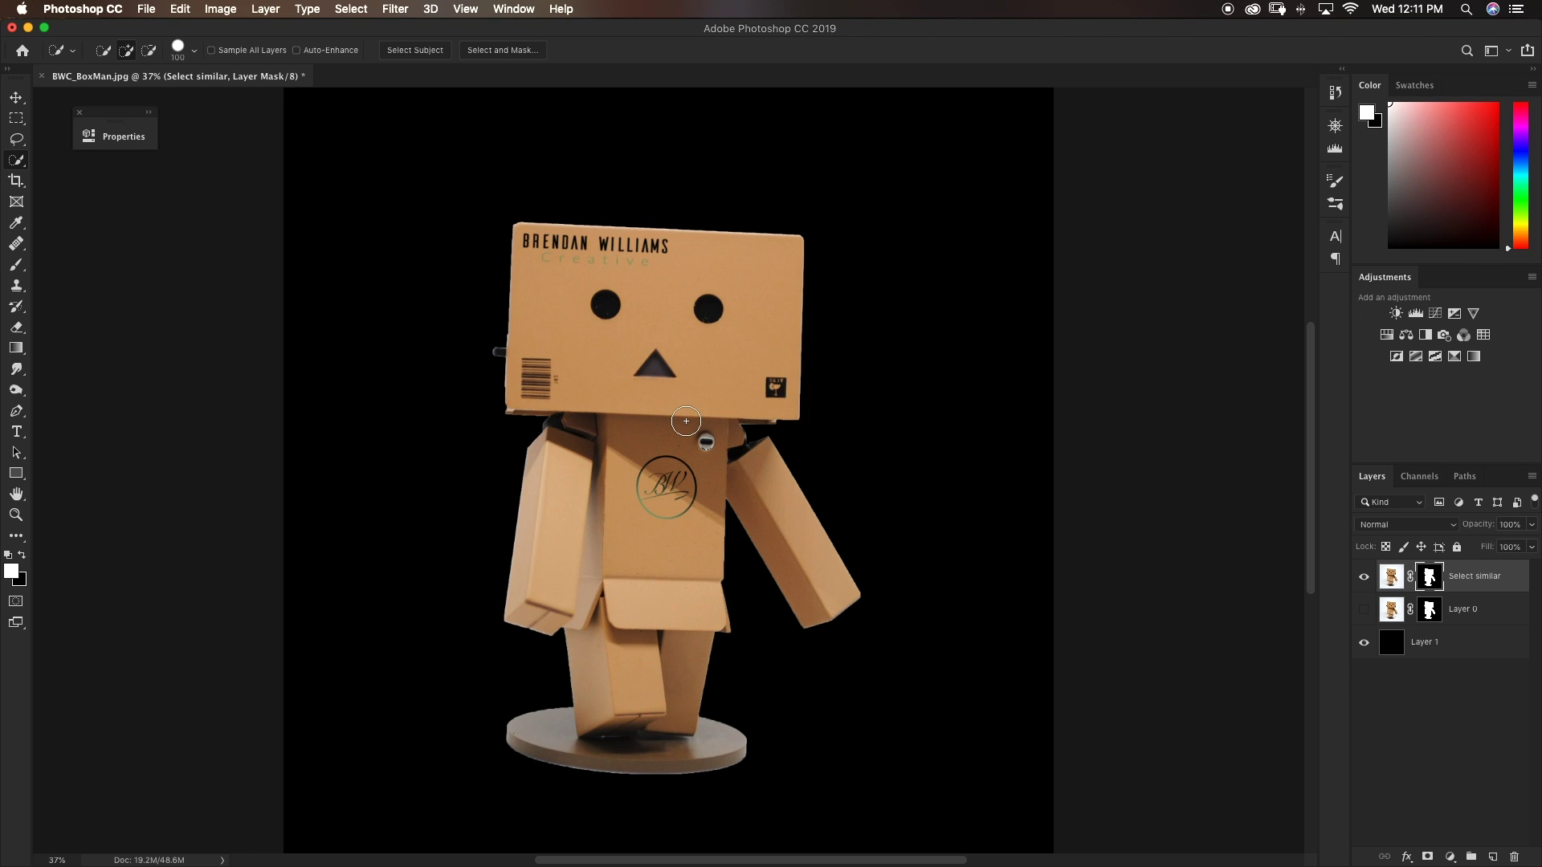
# Paint out the stray black specks at the chest screw in the Select similar layer's mask with a white brush.
pyautogui.scroll(6, 698, 438)
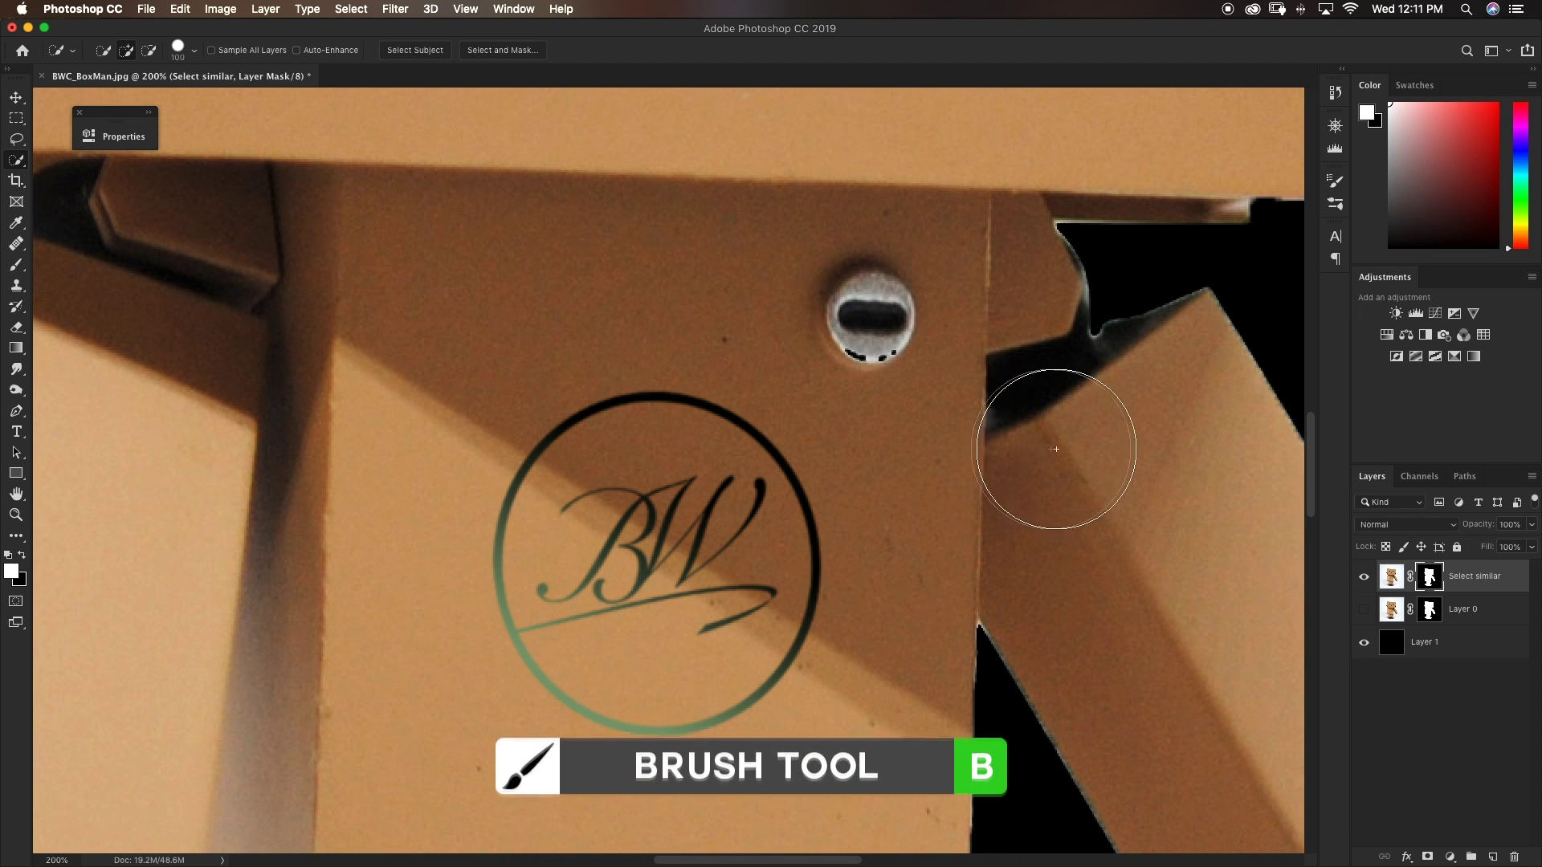
pyautogui.press('b')
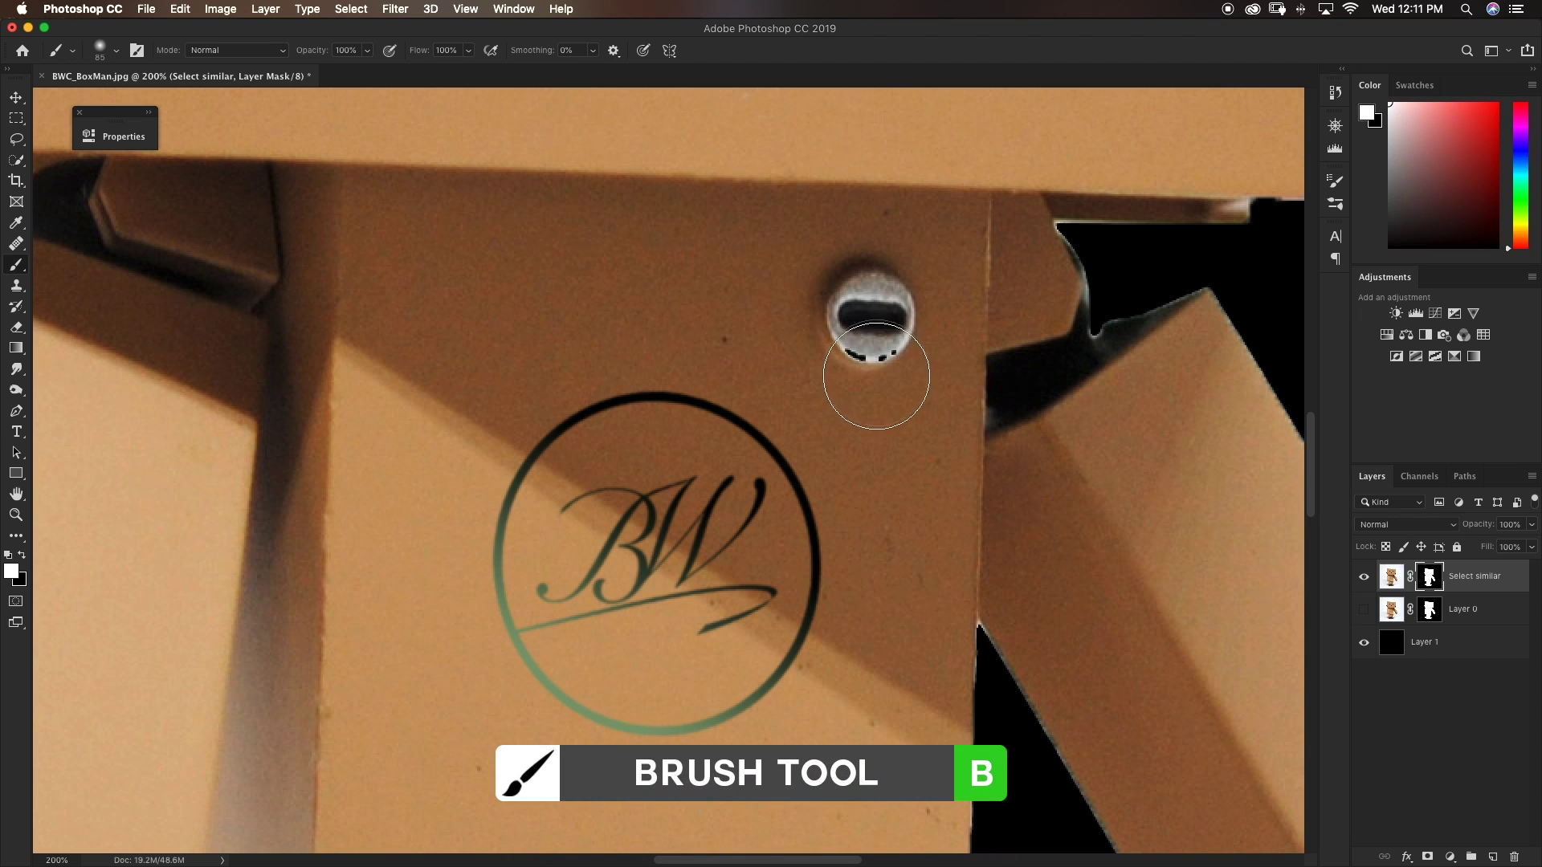
pyautogui.keyDown('alt'); pyautogui.click(1430, 580); pyautogui.keyUp('alt')
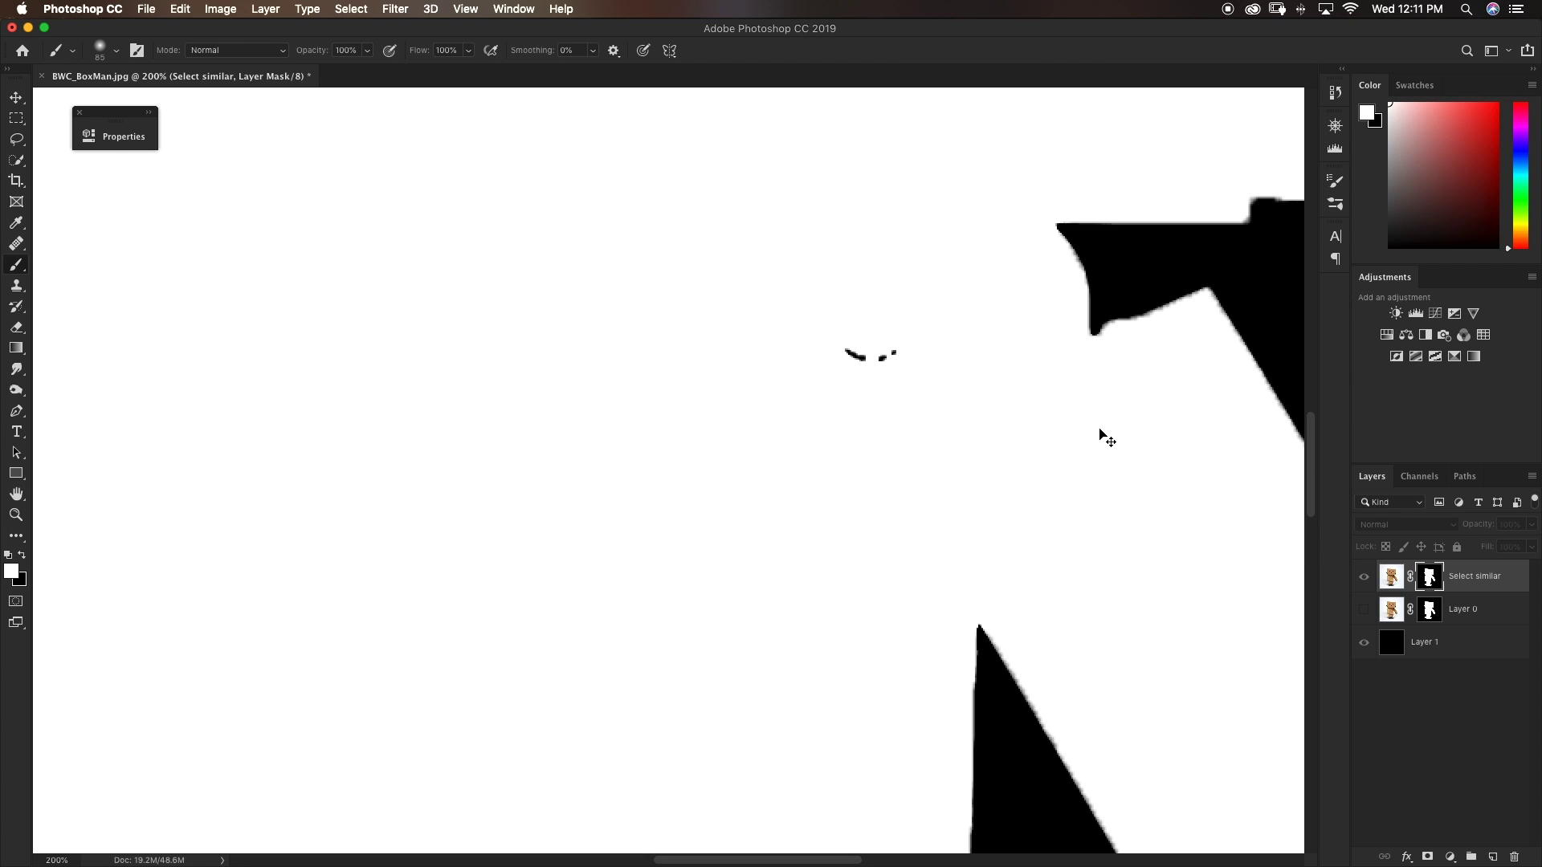
pyautogui.press('super+minus')
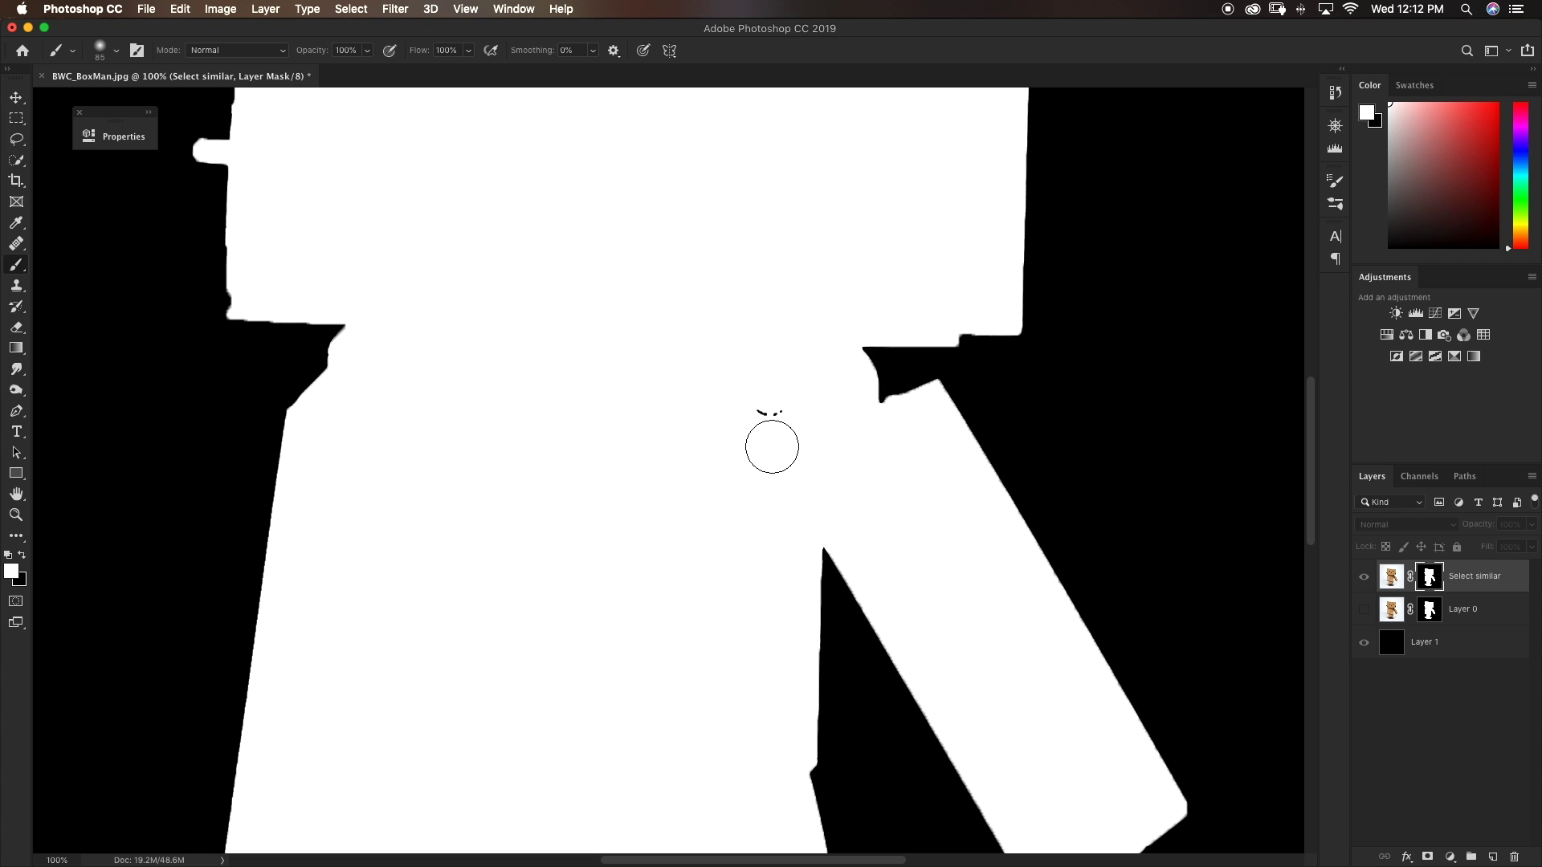
pyautogui.click(776, 411)
pyautogui.keyDown('alt'); pyautogui.click(1434, 583); pyautogui.keyUp('alt')
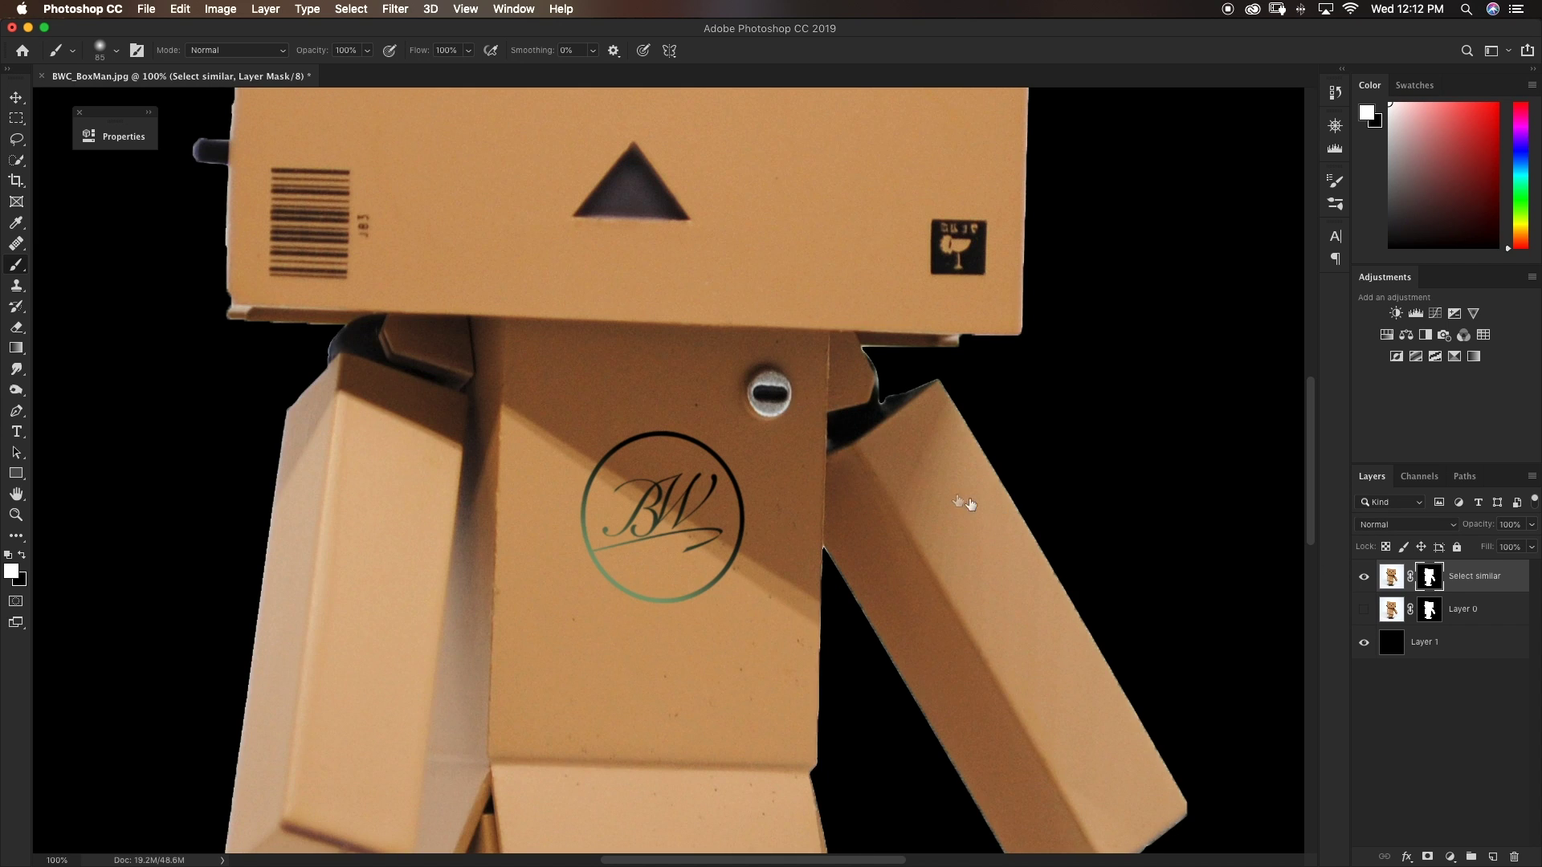
pyautogui.press('super+0')
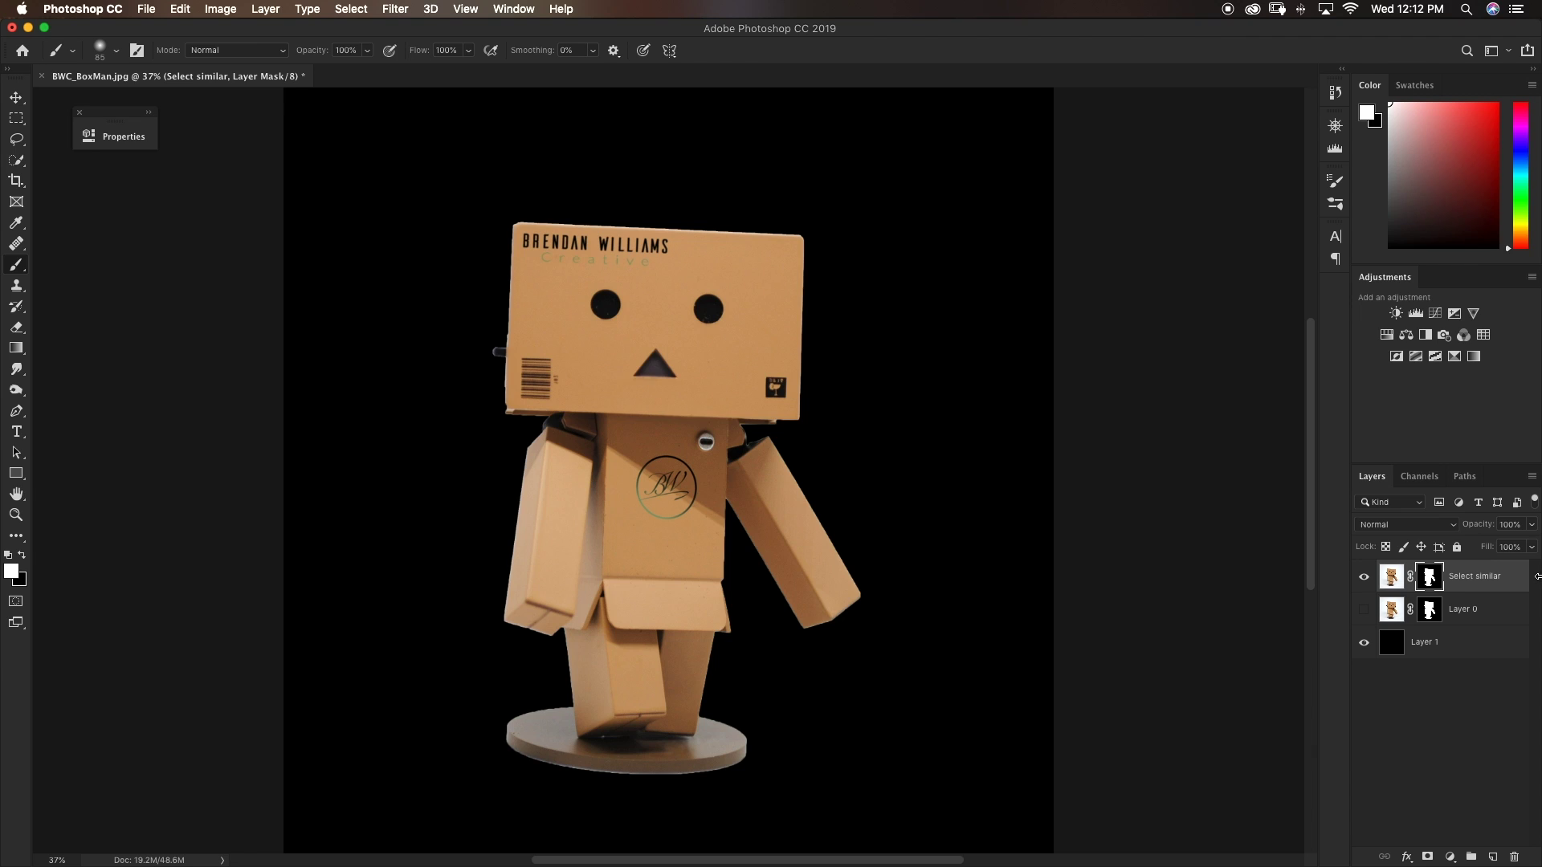
# Open the Select similar layer's mask in Select and Mask and preview the cutout in Onion Skin at varying transparency, ending at 100%.
pyautogui.doubleClick(1434, 582)
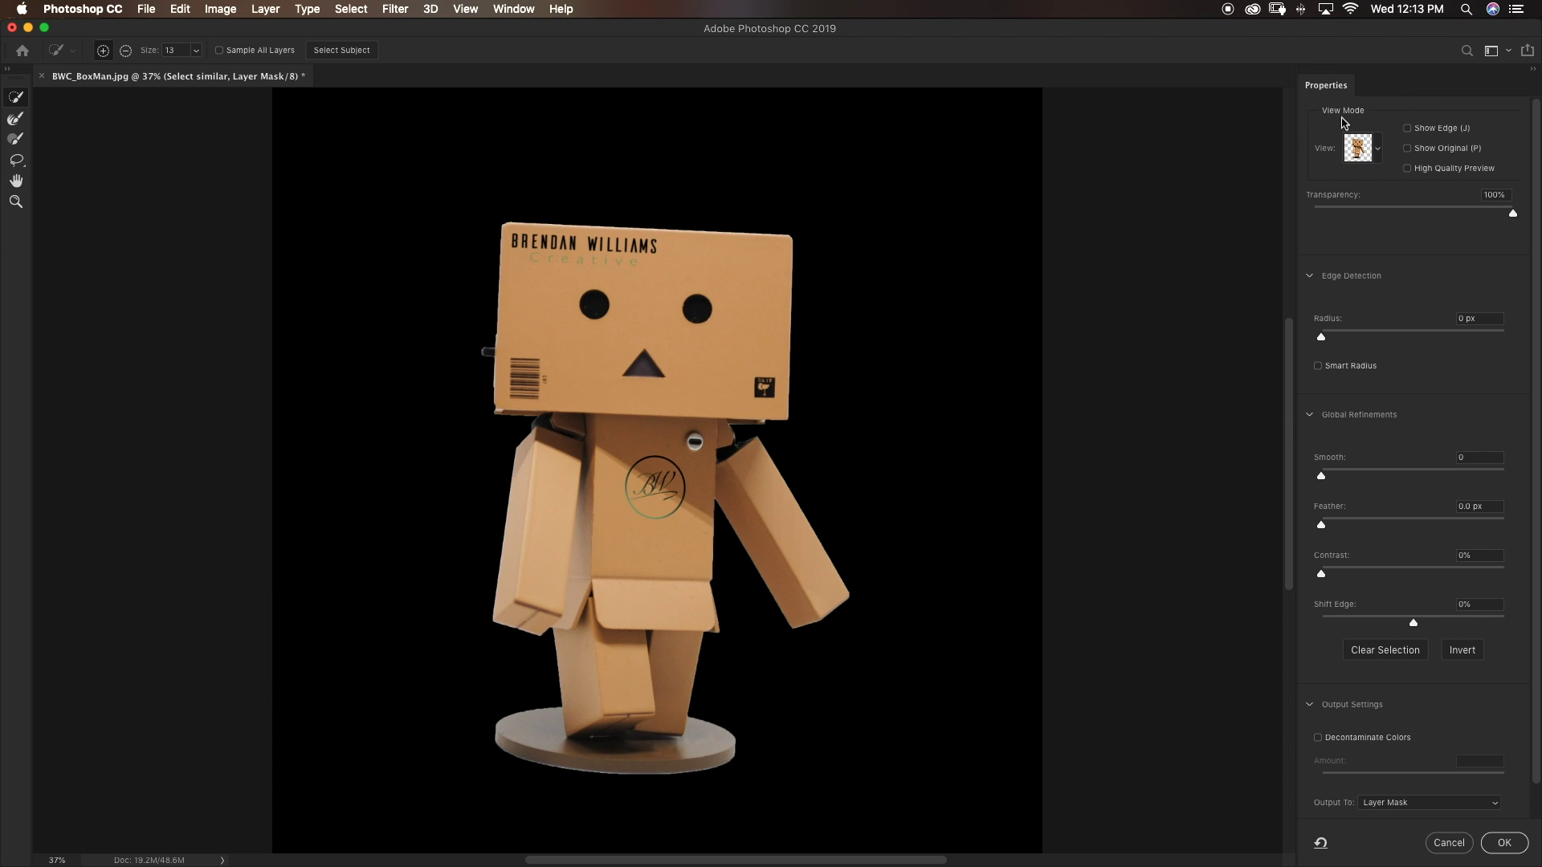
pyautogui.click(1378, 149)
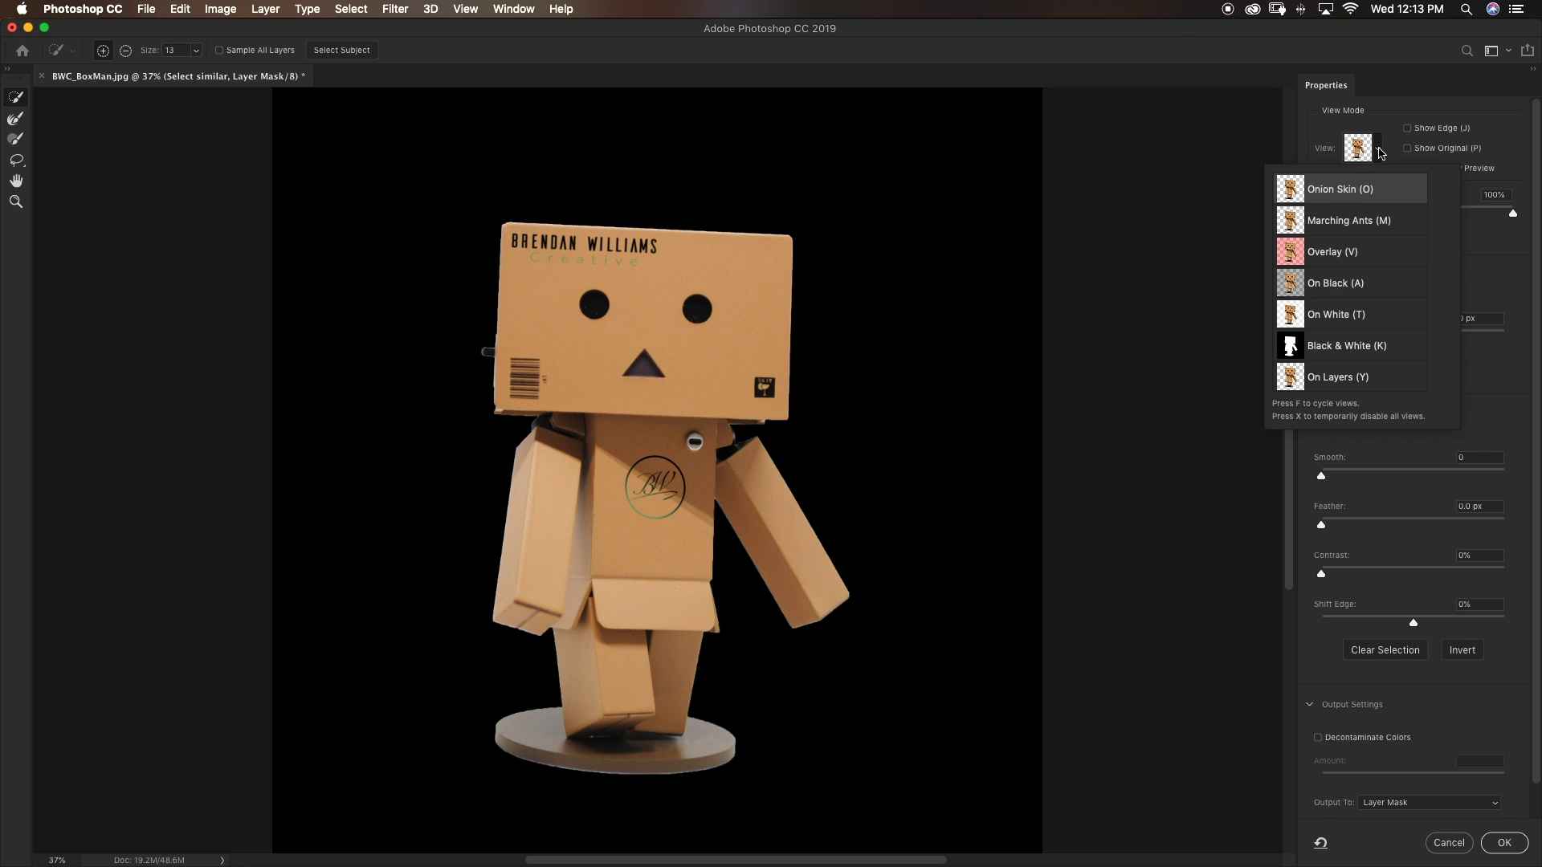
pyautogui.click(1379, 152)
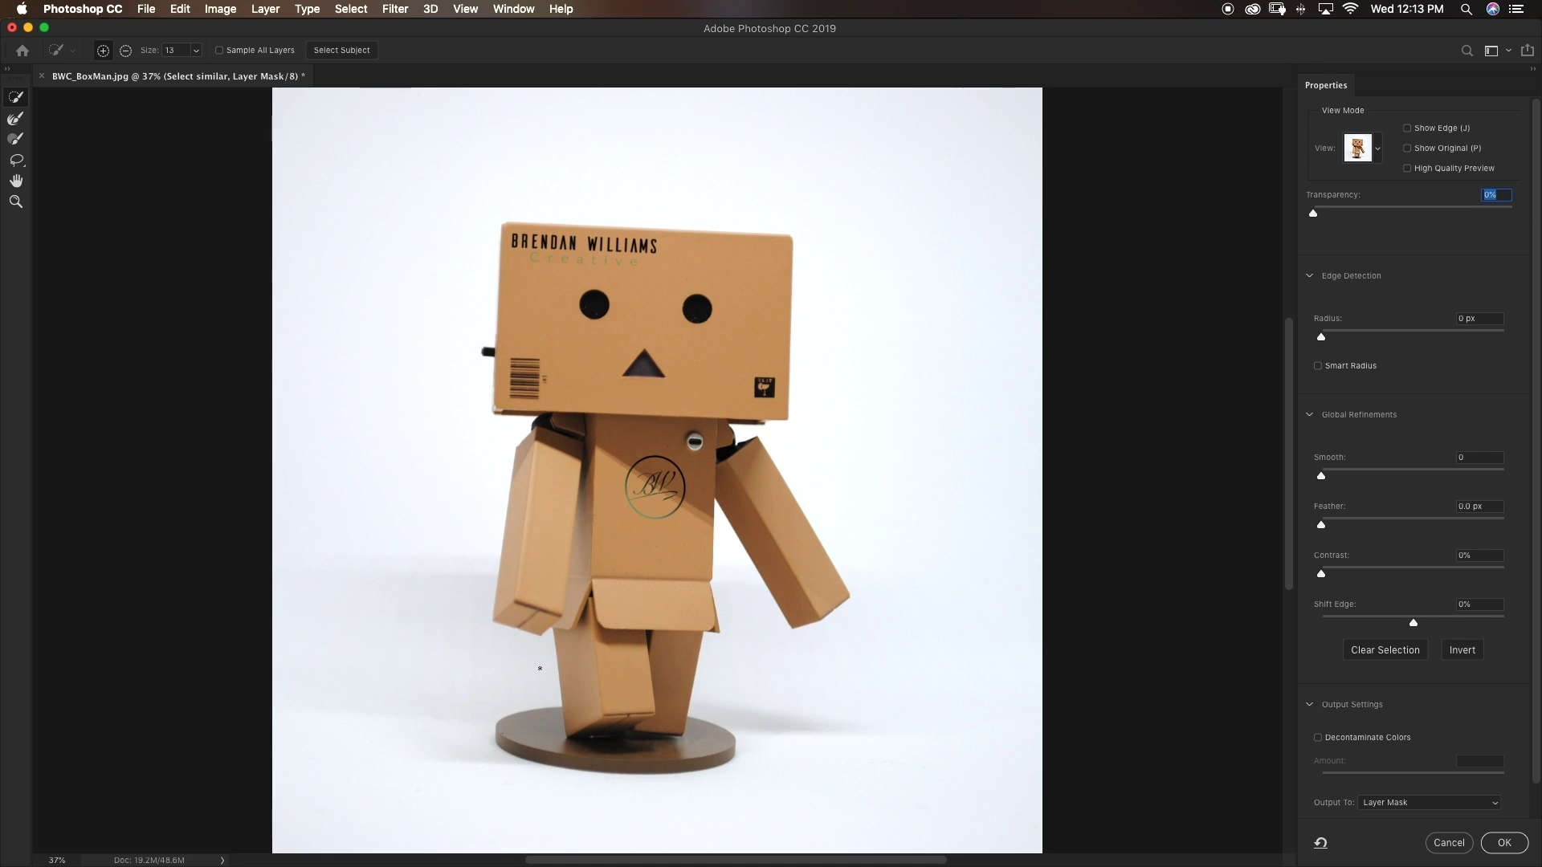
pyautogui.moveTo(1513, 213); pyautogui.dragTo(1272, 180)
pyautogui.moveTo(1314, 213); pyautogui.dragTo(1540, 223)
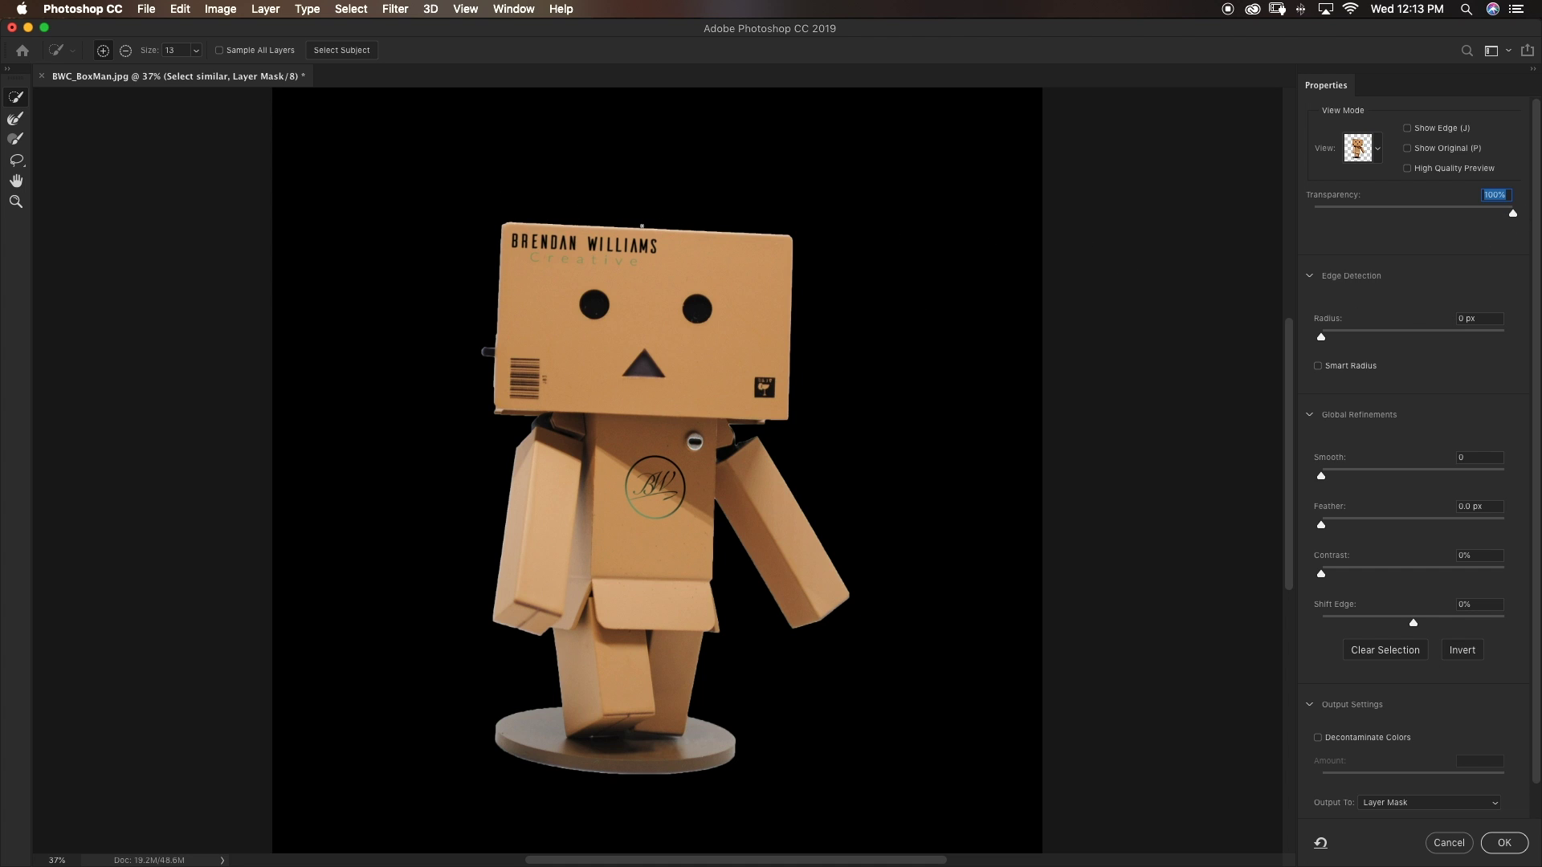
pyautogui.moveTo(1513, 215); pyautogui.dragTo(1463, 215)
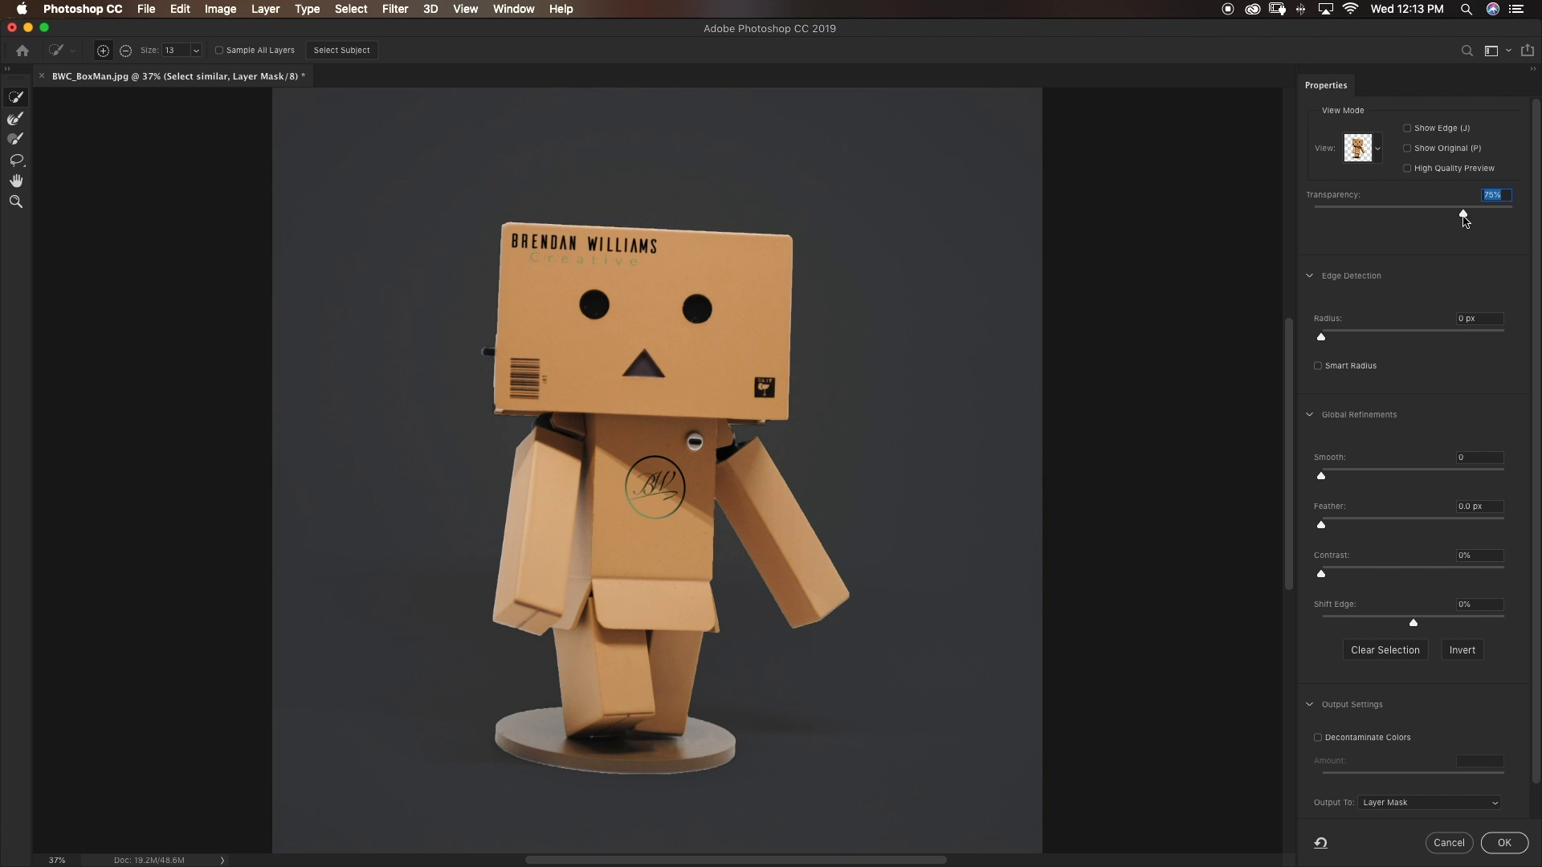
pyautogui.moveTo(1464, 215); pyautogui.dragTo(1513, 215)
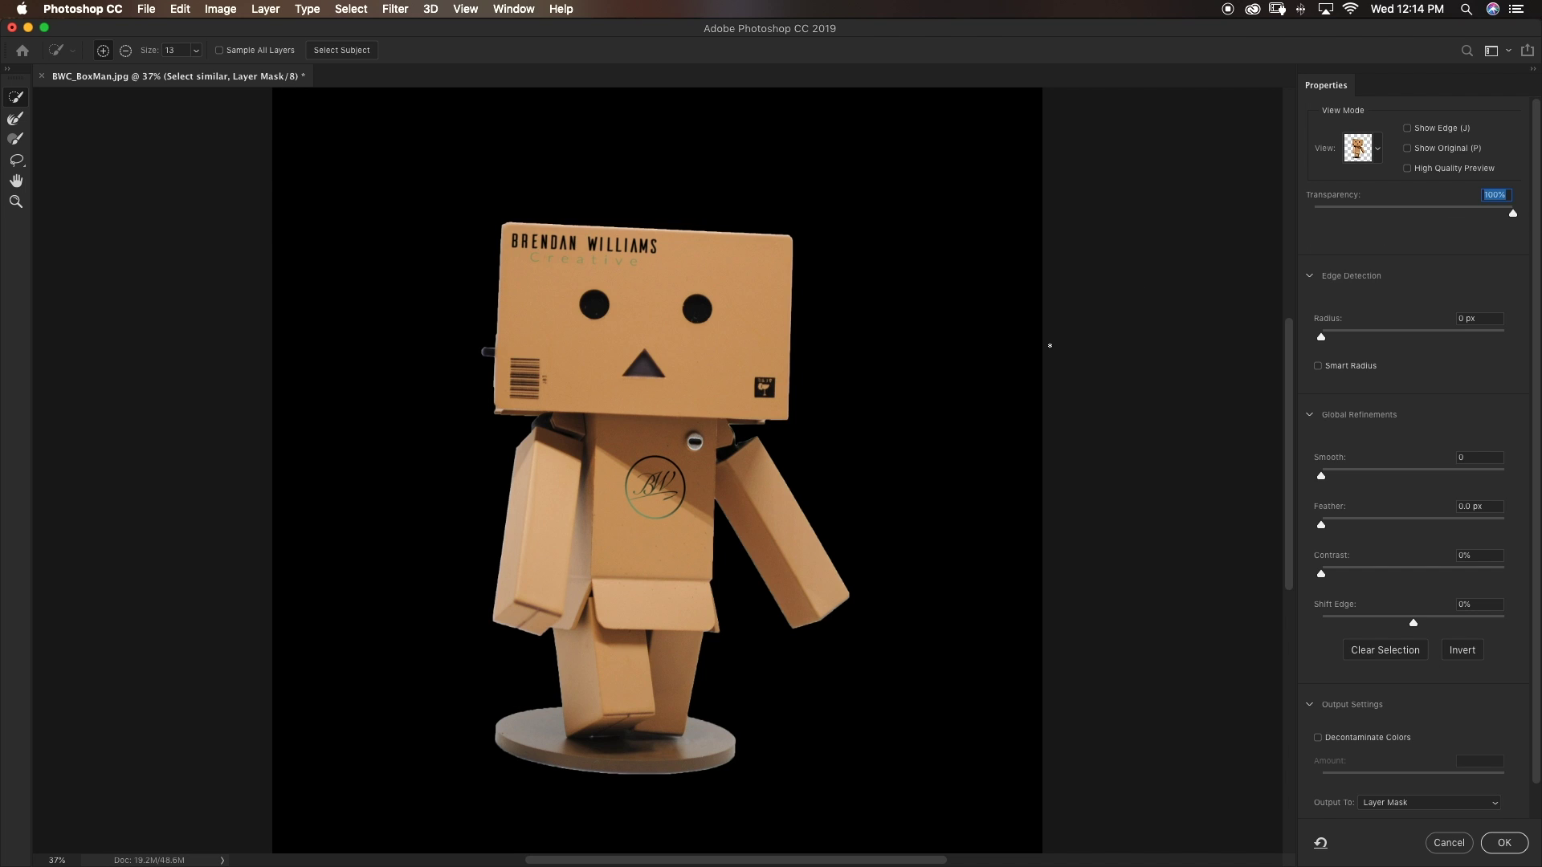
pyautogui.click(1378, 151)
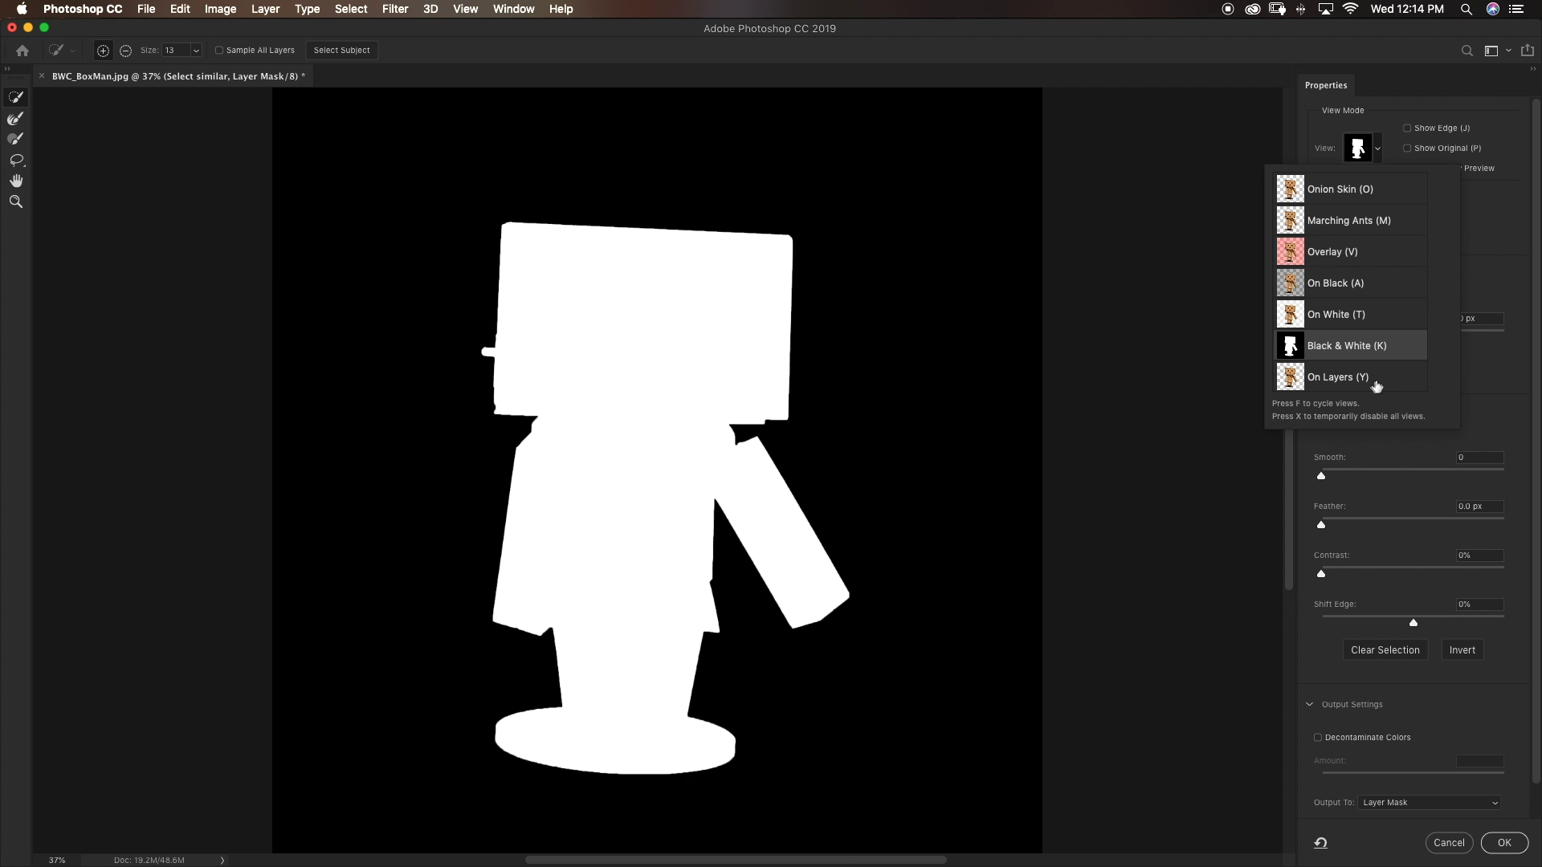
pyautogui.click(1378, 159)
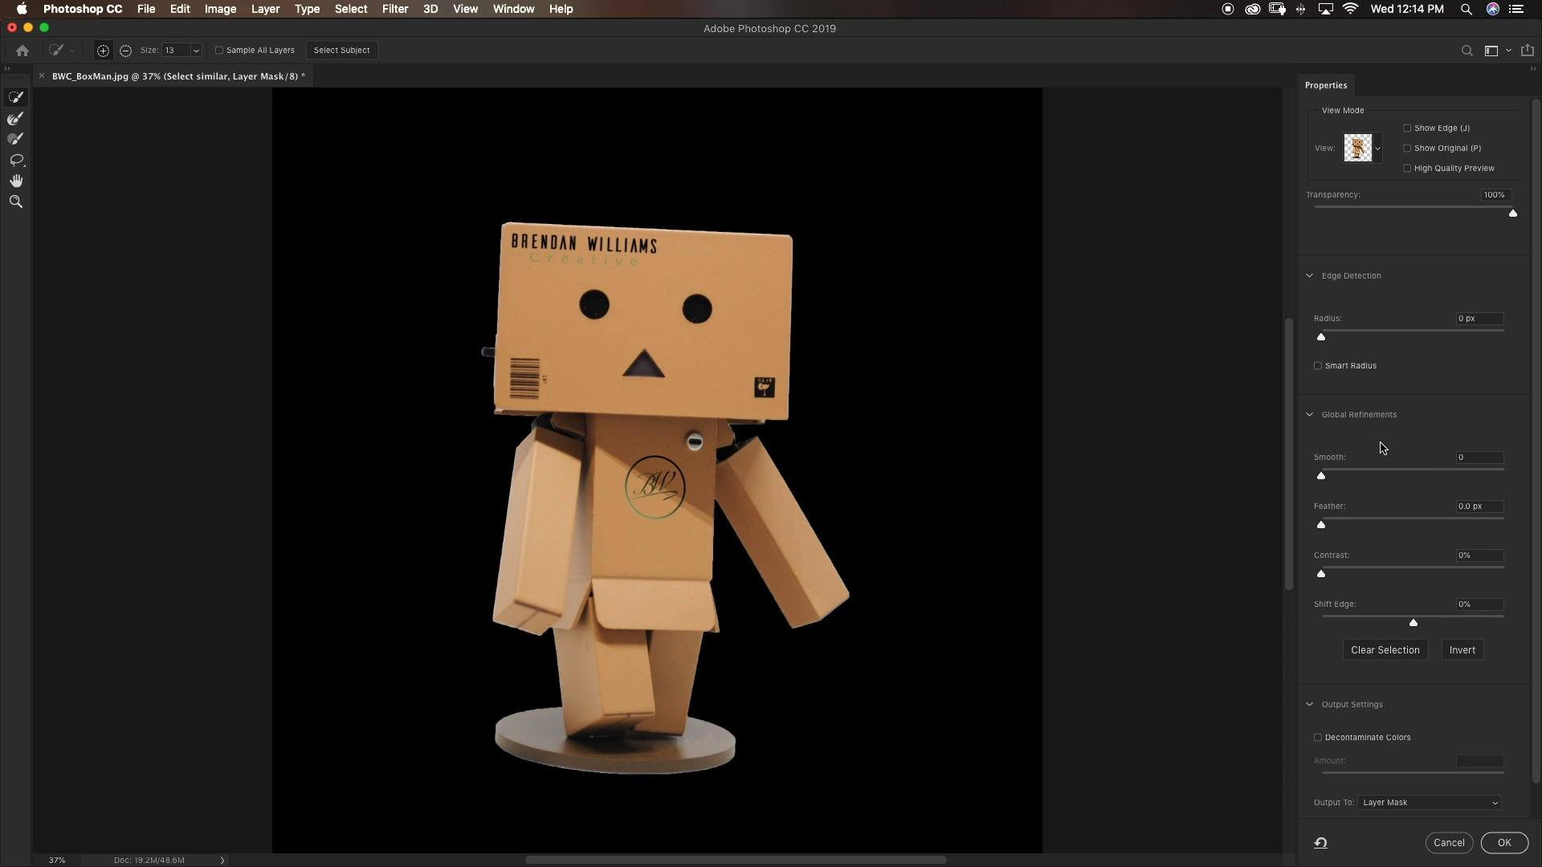
# Try smoothing the mask edges around the figure's head with Smooth at 97, and reduce it to 14.
pyautogui.press('super+equal')
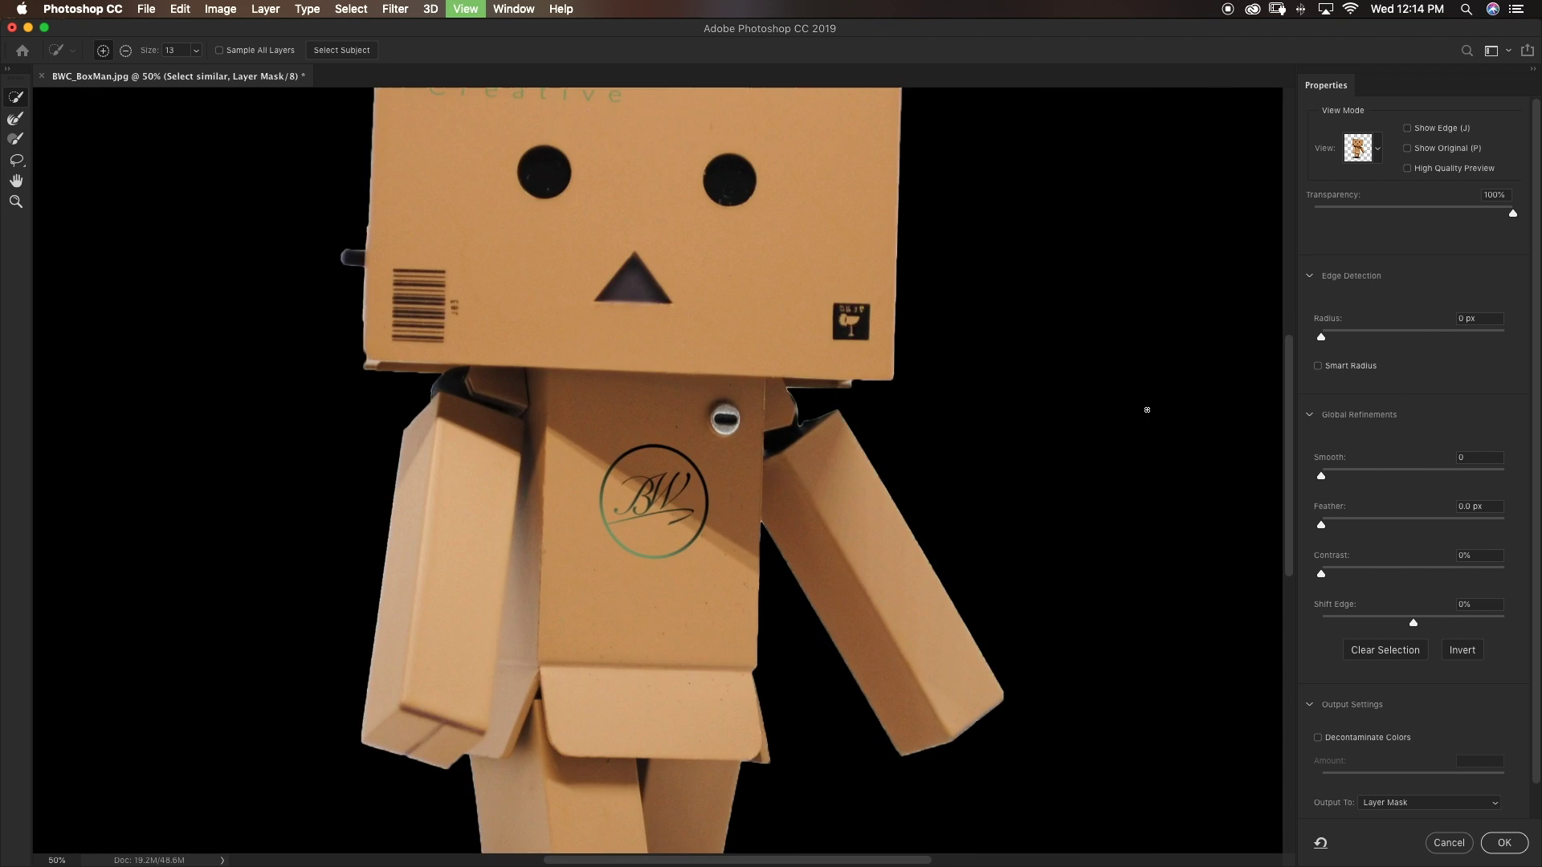
pyautogui.press('super+equal')
pyautogui.scroll(2, 1056, 362)
pyautogui.press('super+equal')
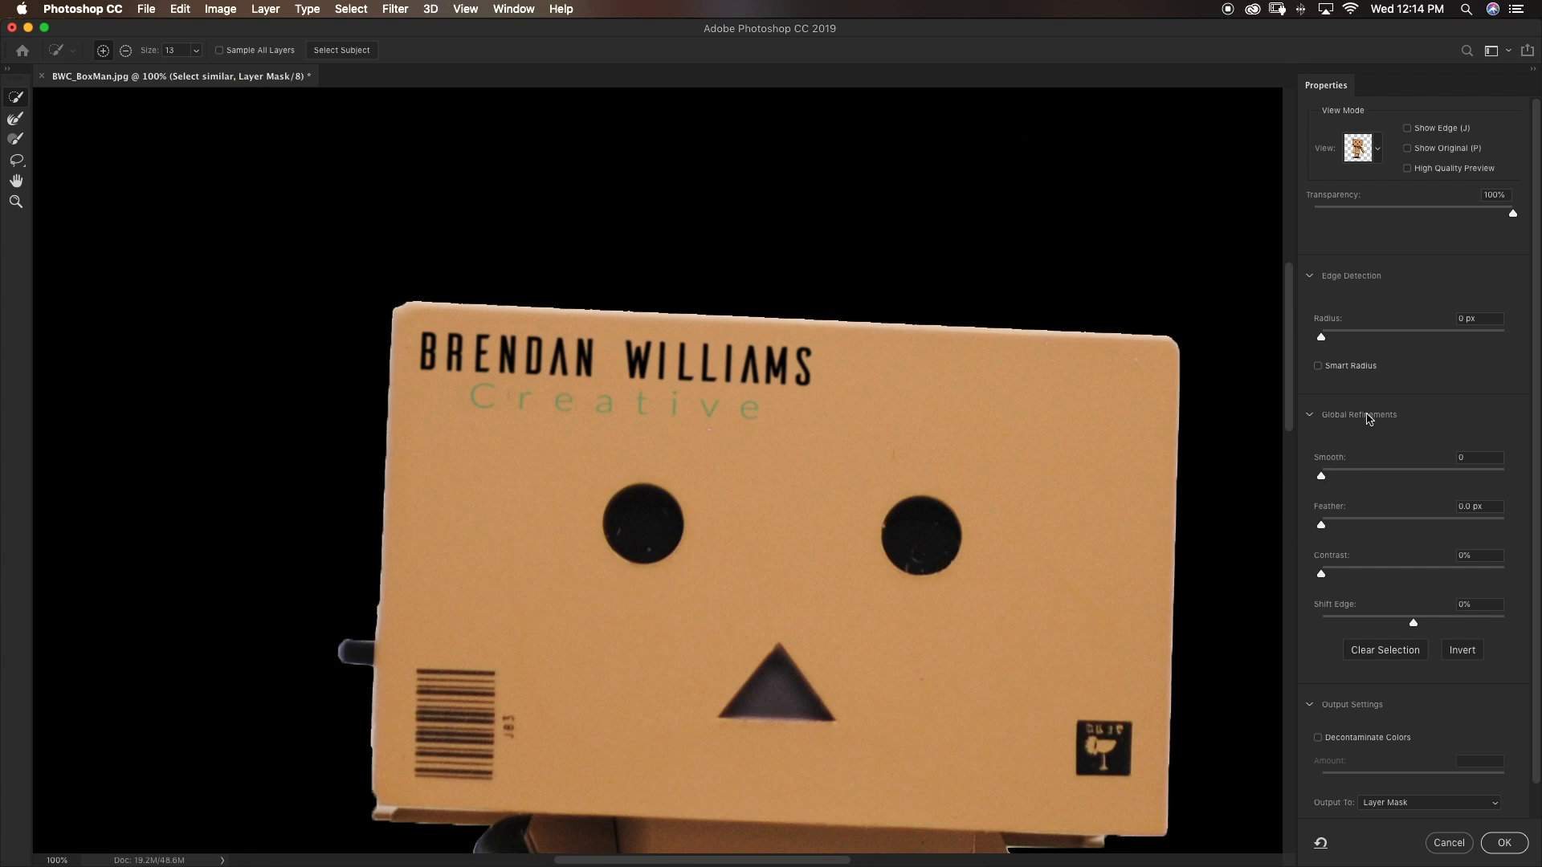
pyautogui.click(1321, 476)
pyautogui.hscroll(3, 803, 342)
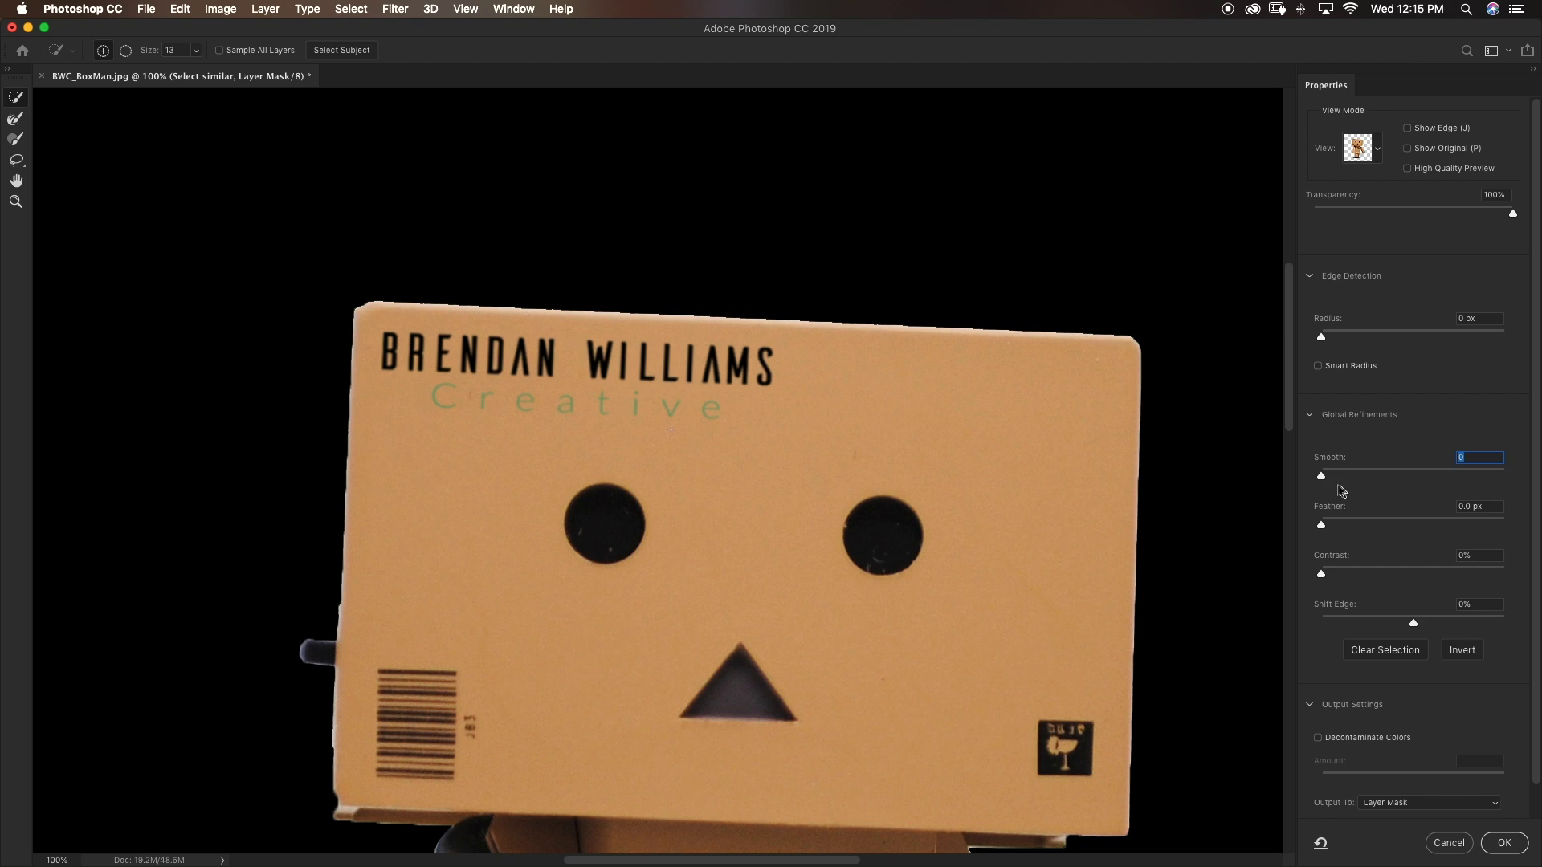
pyautogui.moveTo(1321, 475); pyautogui.dragTo(1500, 476)
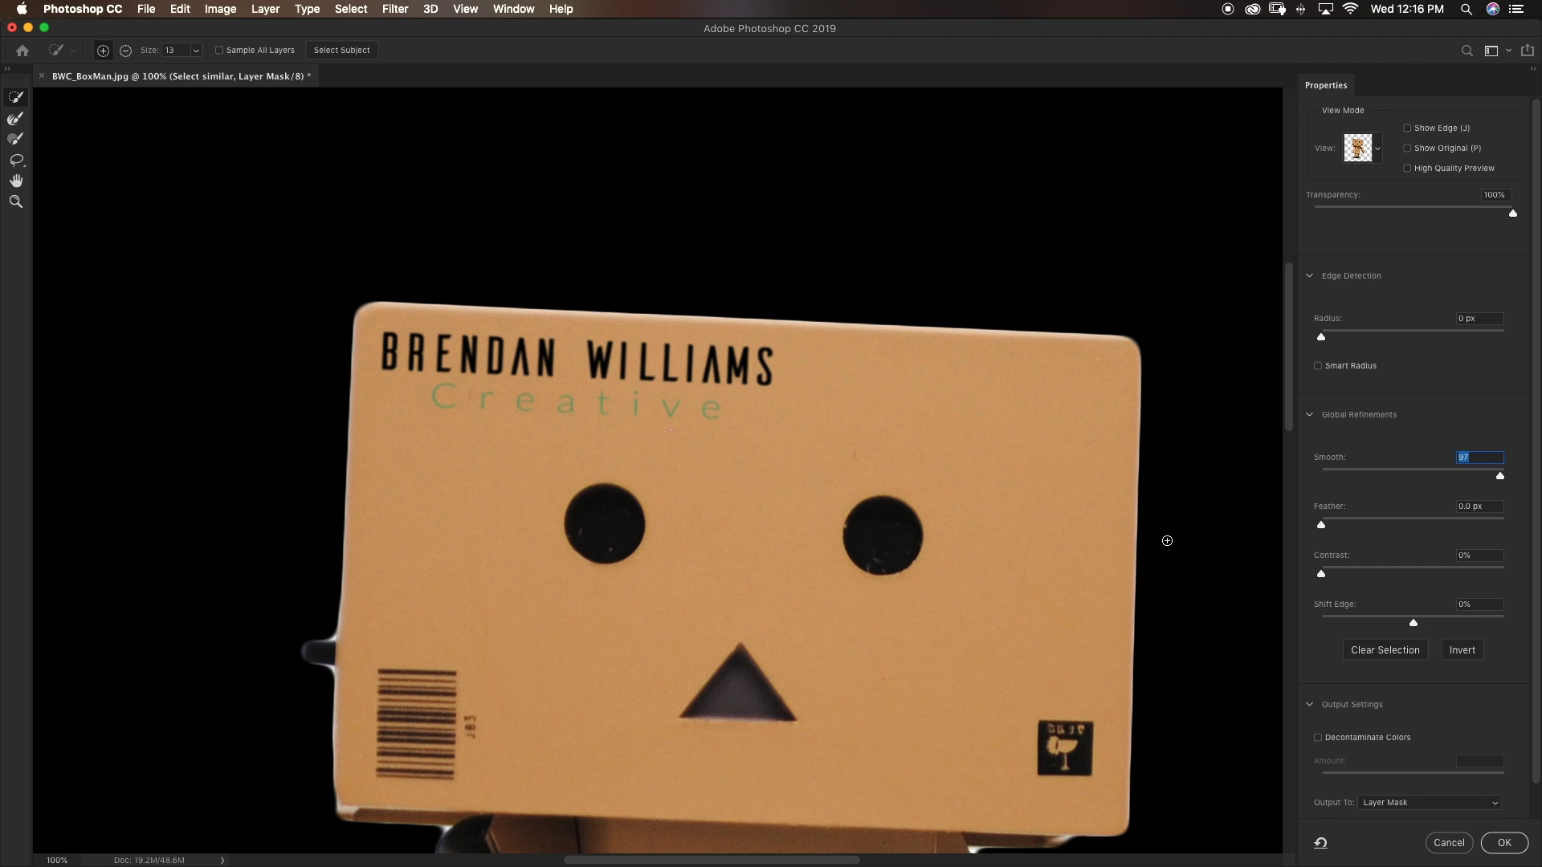
pyautogui.moveTo(1459, 478); pyautogui.dragTo(1350, 479)
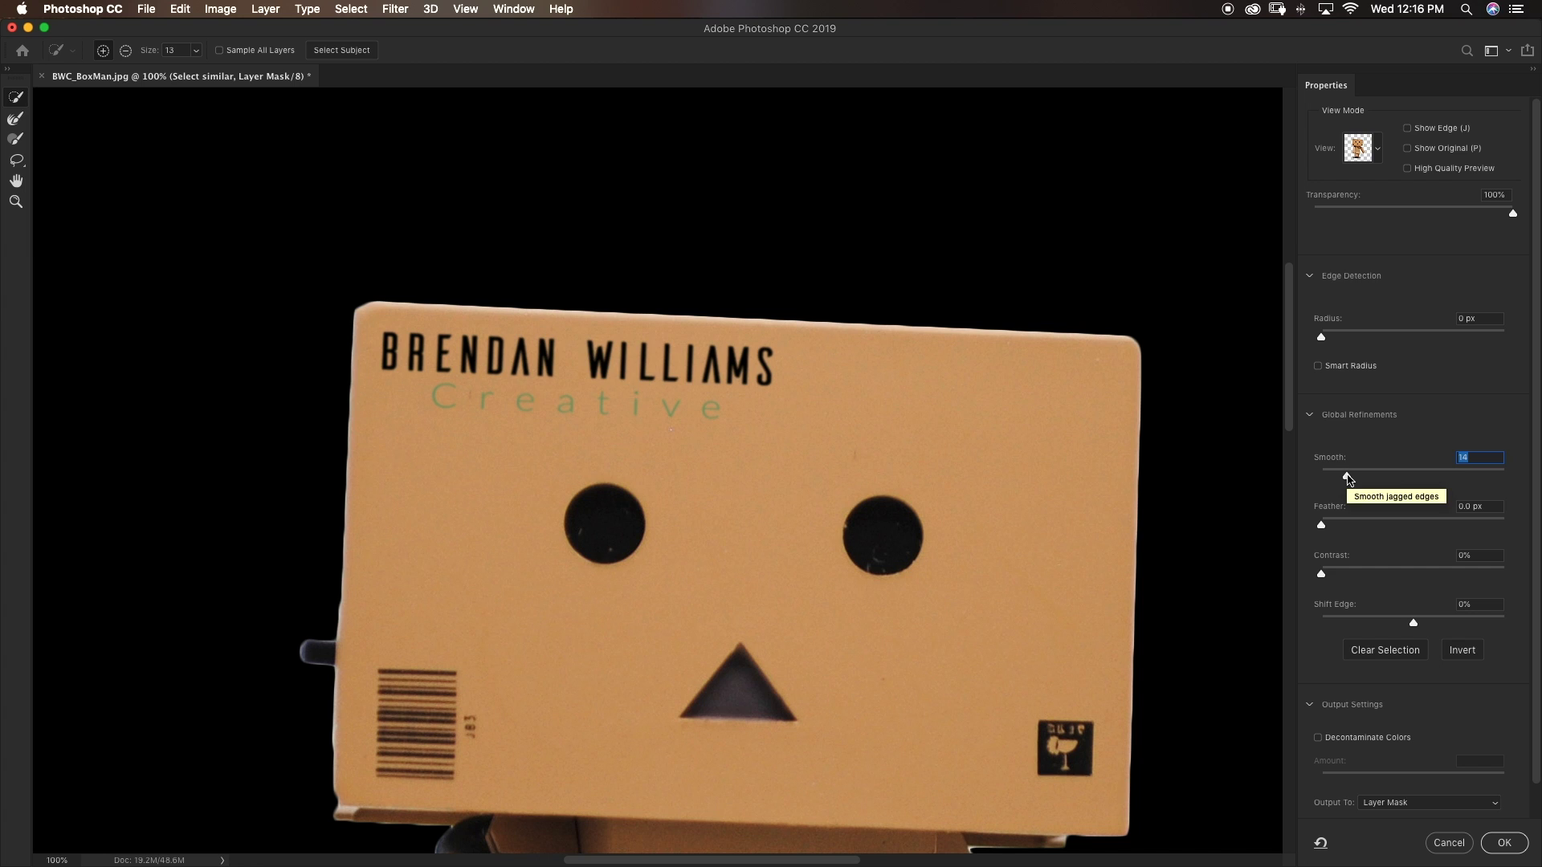
# Inspect the cutout edges along the head and arms, and set Smooth to 17 and Feather to 1.8 px.
pyautogui.scroll(-6, 1067, 551)
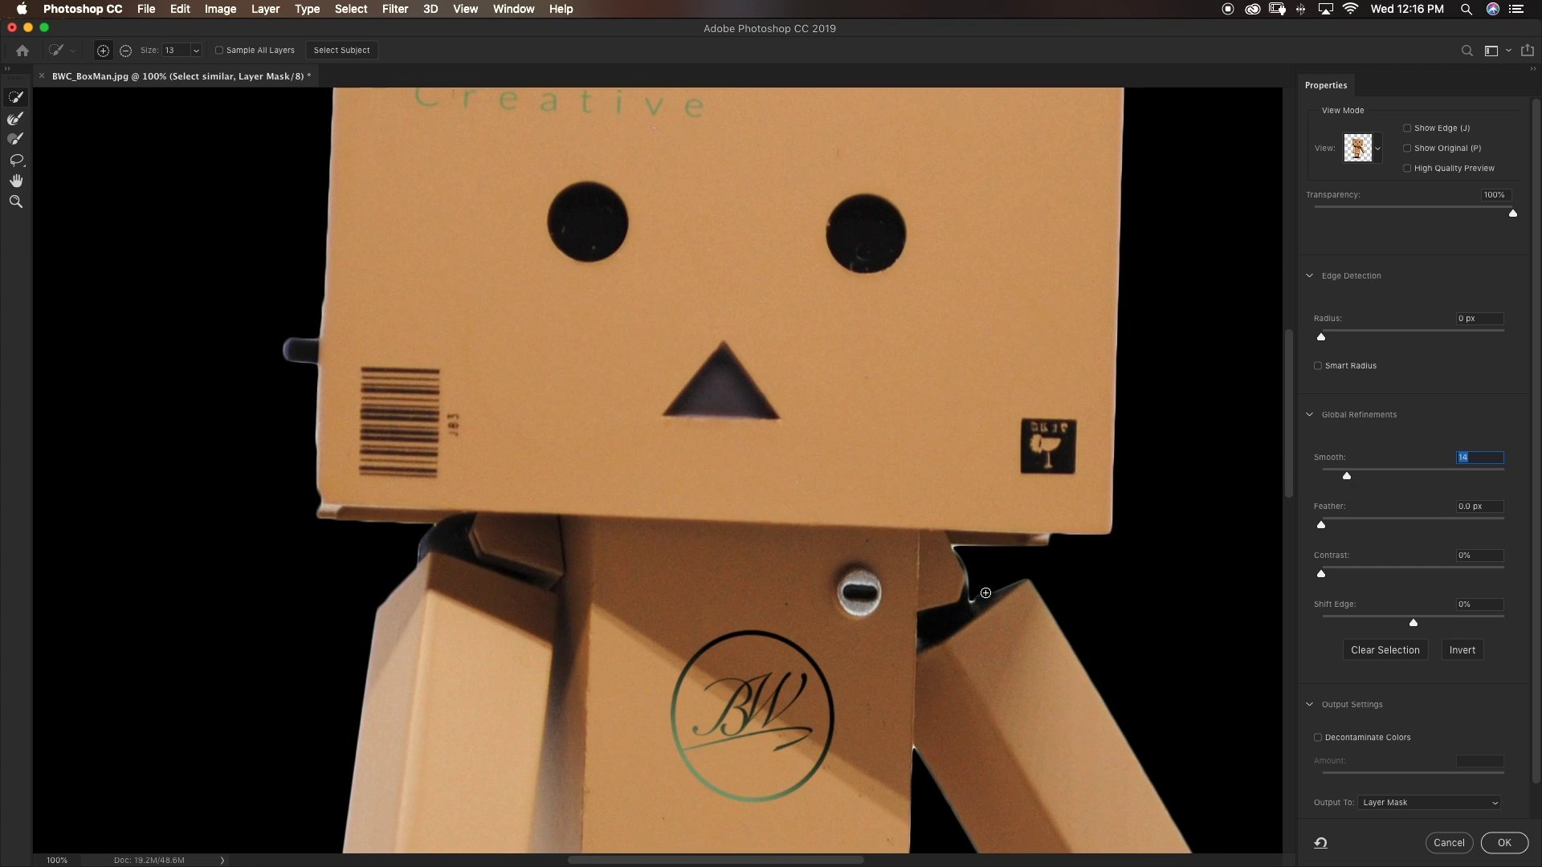
pyautogui.scroll(-3, 985, 593)
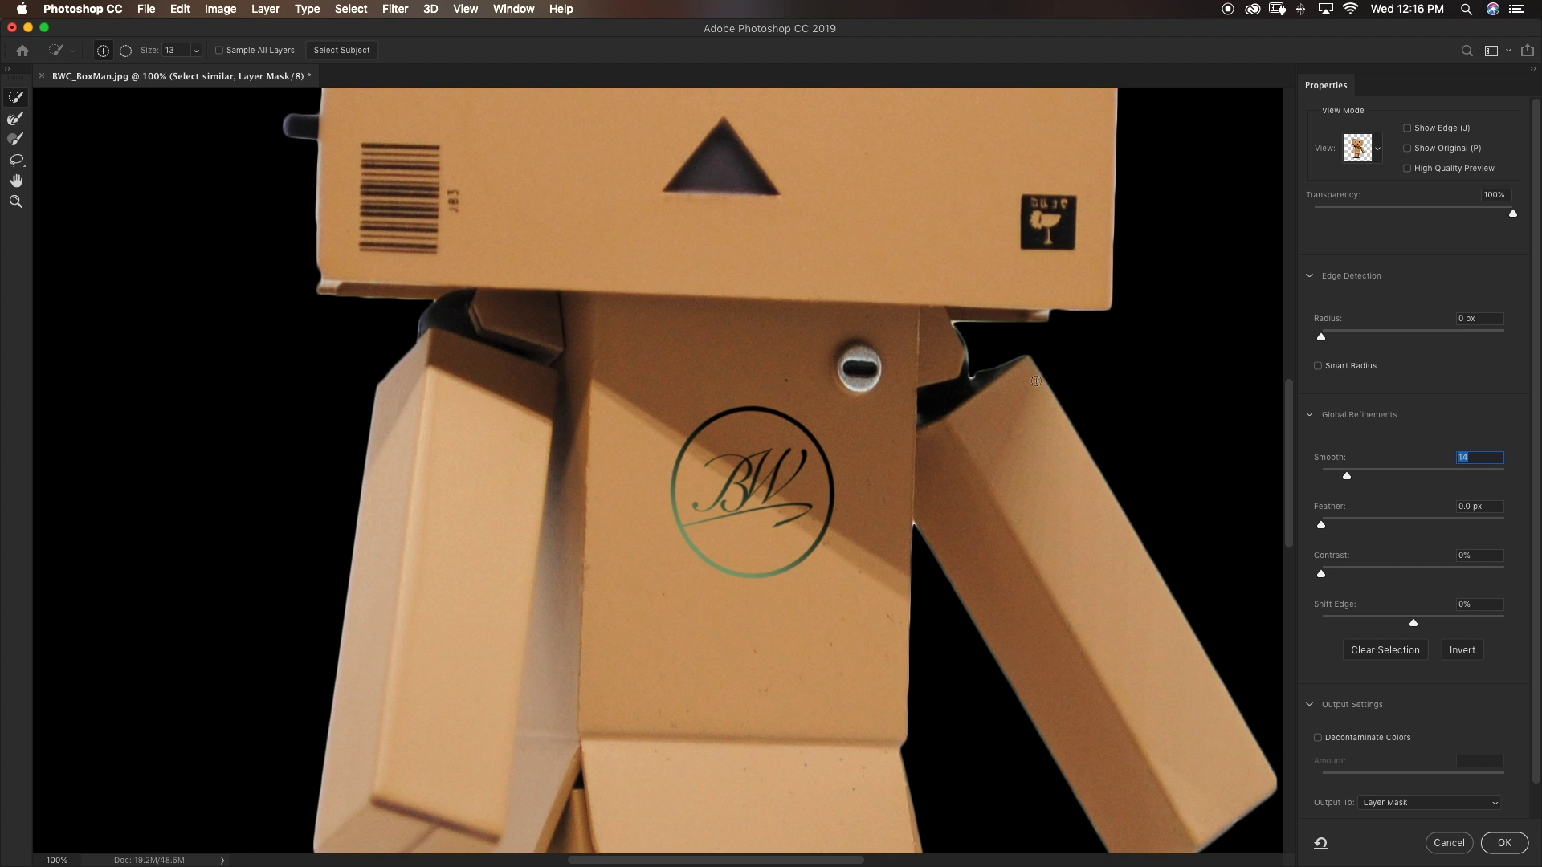
pyautogui.scroll(8, 1020, 390)
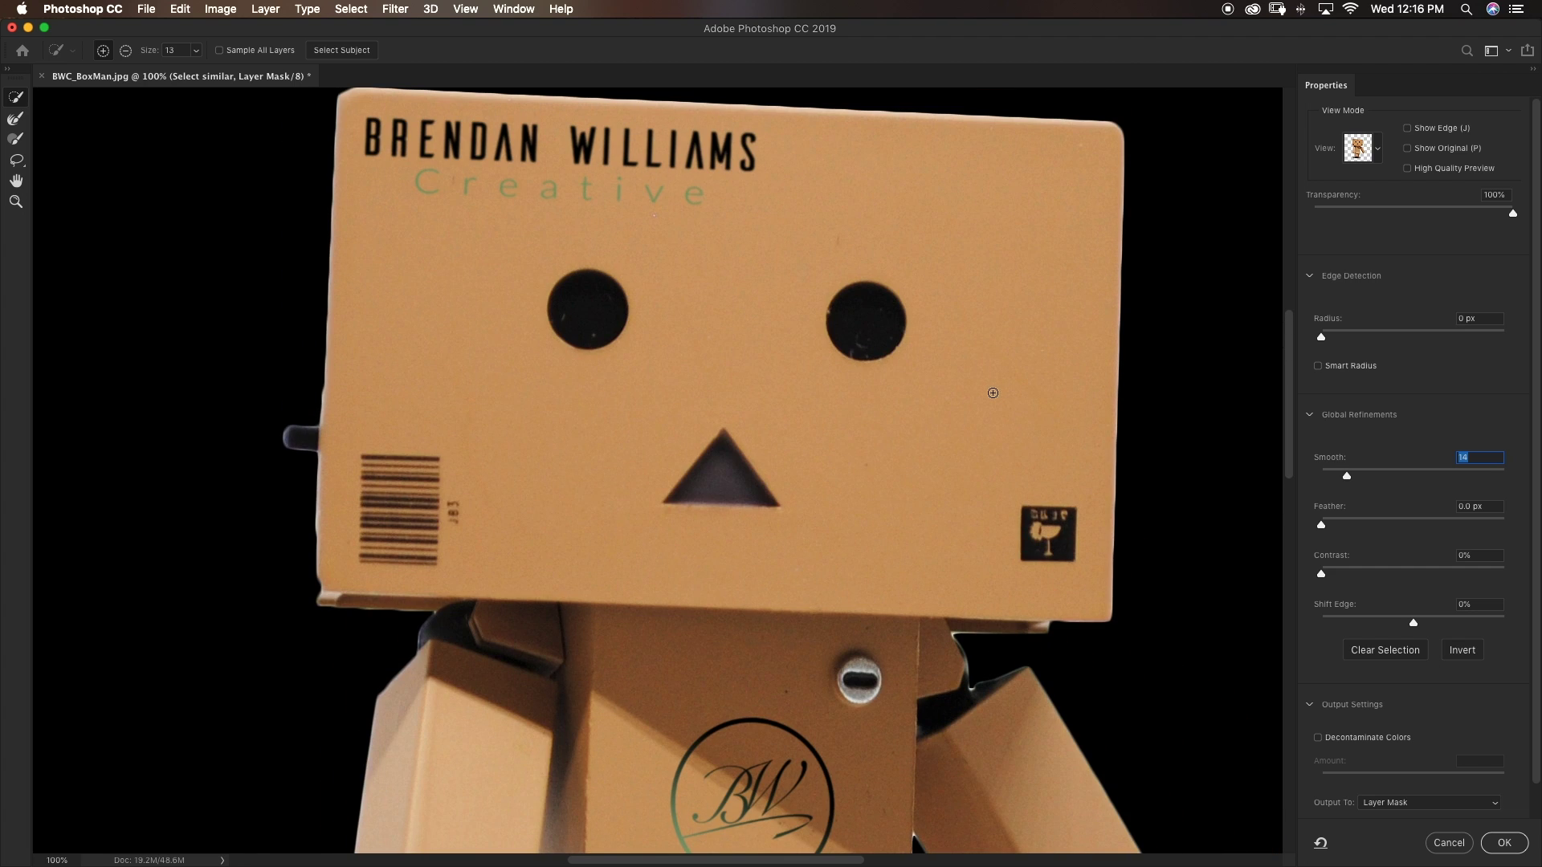
pyautogui.scroll(2, 993, 392)
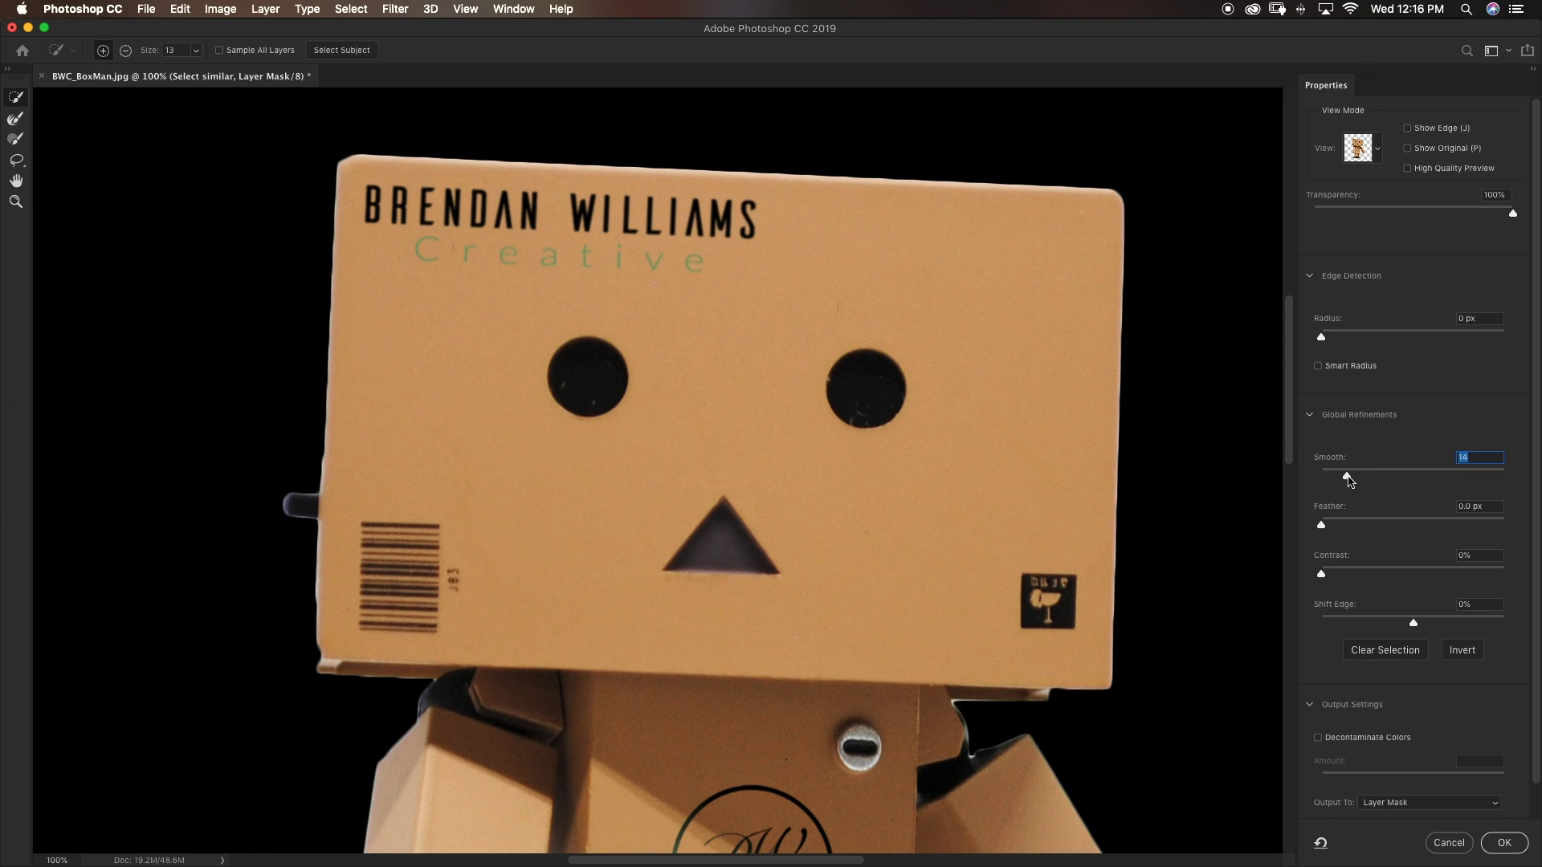
pyautogui.moveTo(1349, 477); pyautogui.dragTo(1354, 477)
pyautogui.moveTo(1345, 525); pyautogui.dragTo(1352, 524)
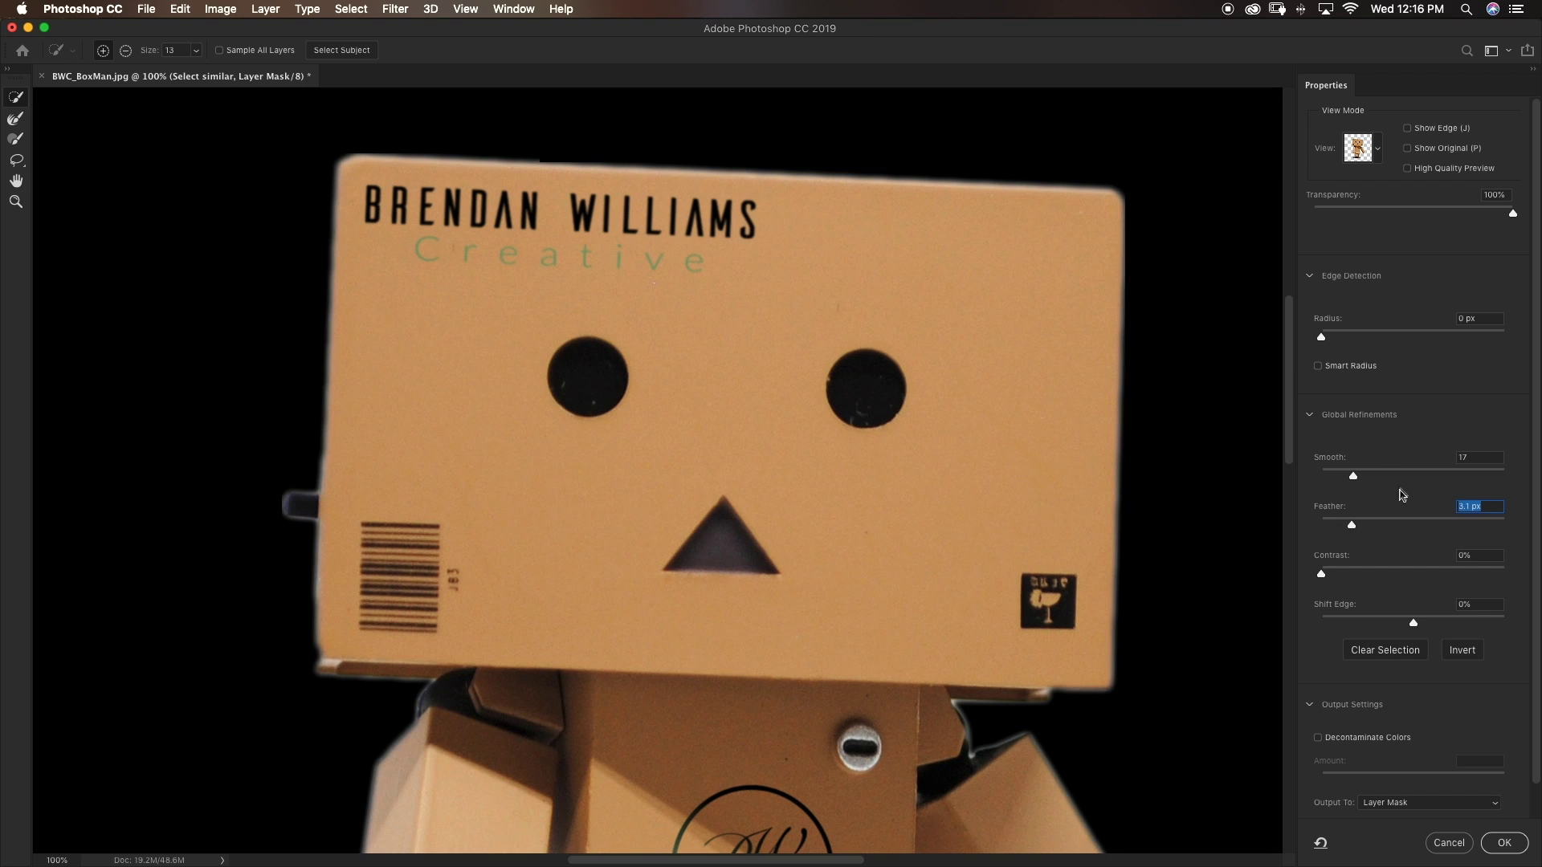
pyautogui.moveTo(1349, 530); pyautogui.dragTo(1339, 529)
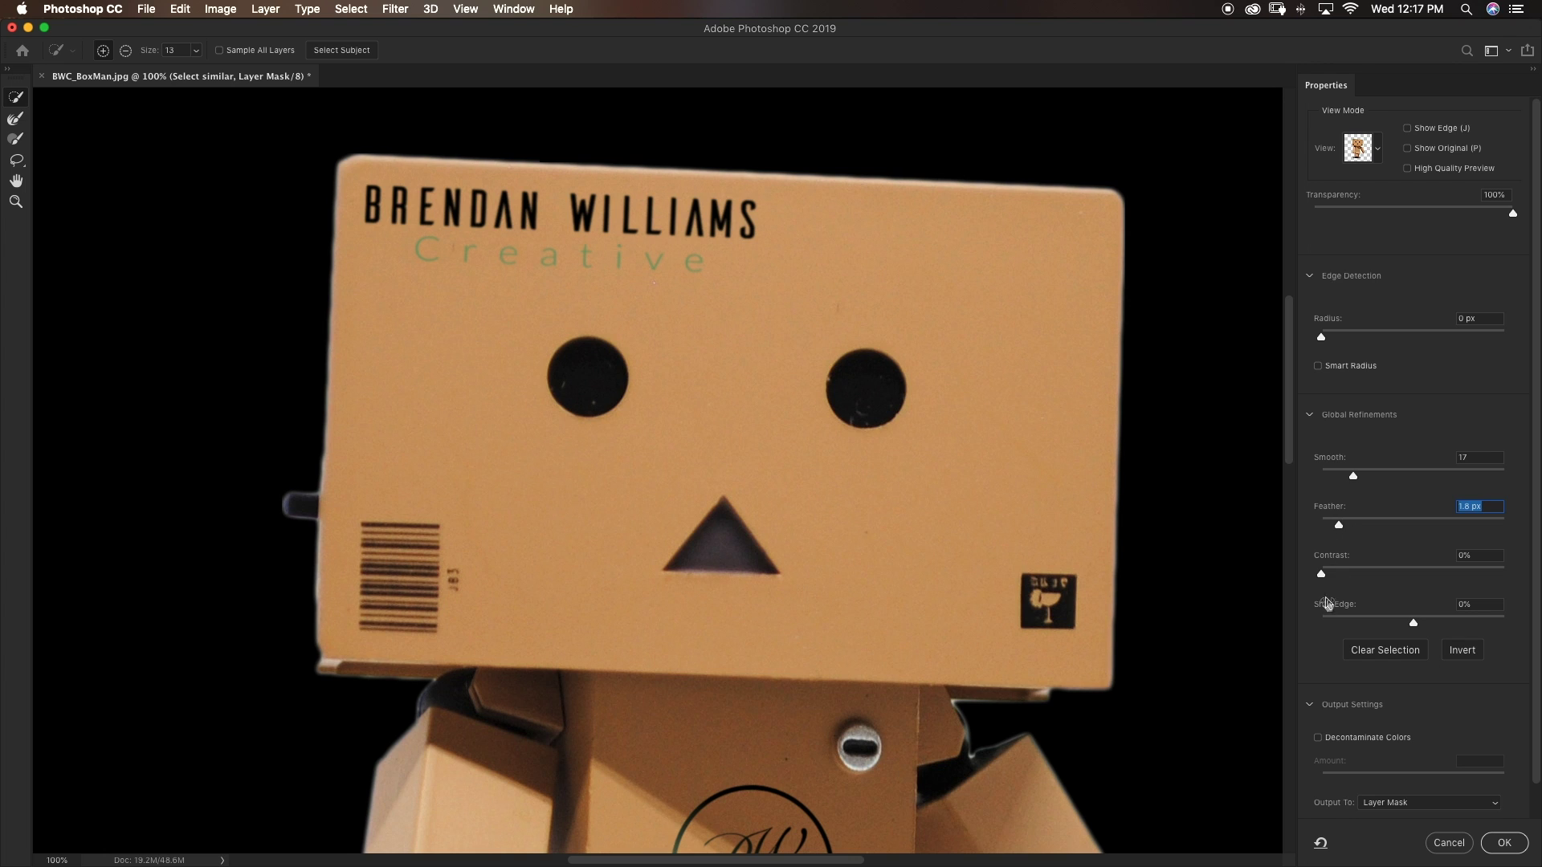
# Set the mask's Contrast to 47% and Shift Edge to -25%, checking the edges of the head and body.
pyautogui.moveTo(1321, 573); pyautogui.dragTo(1408, 580)
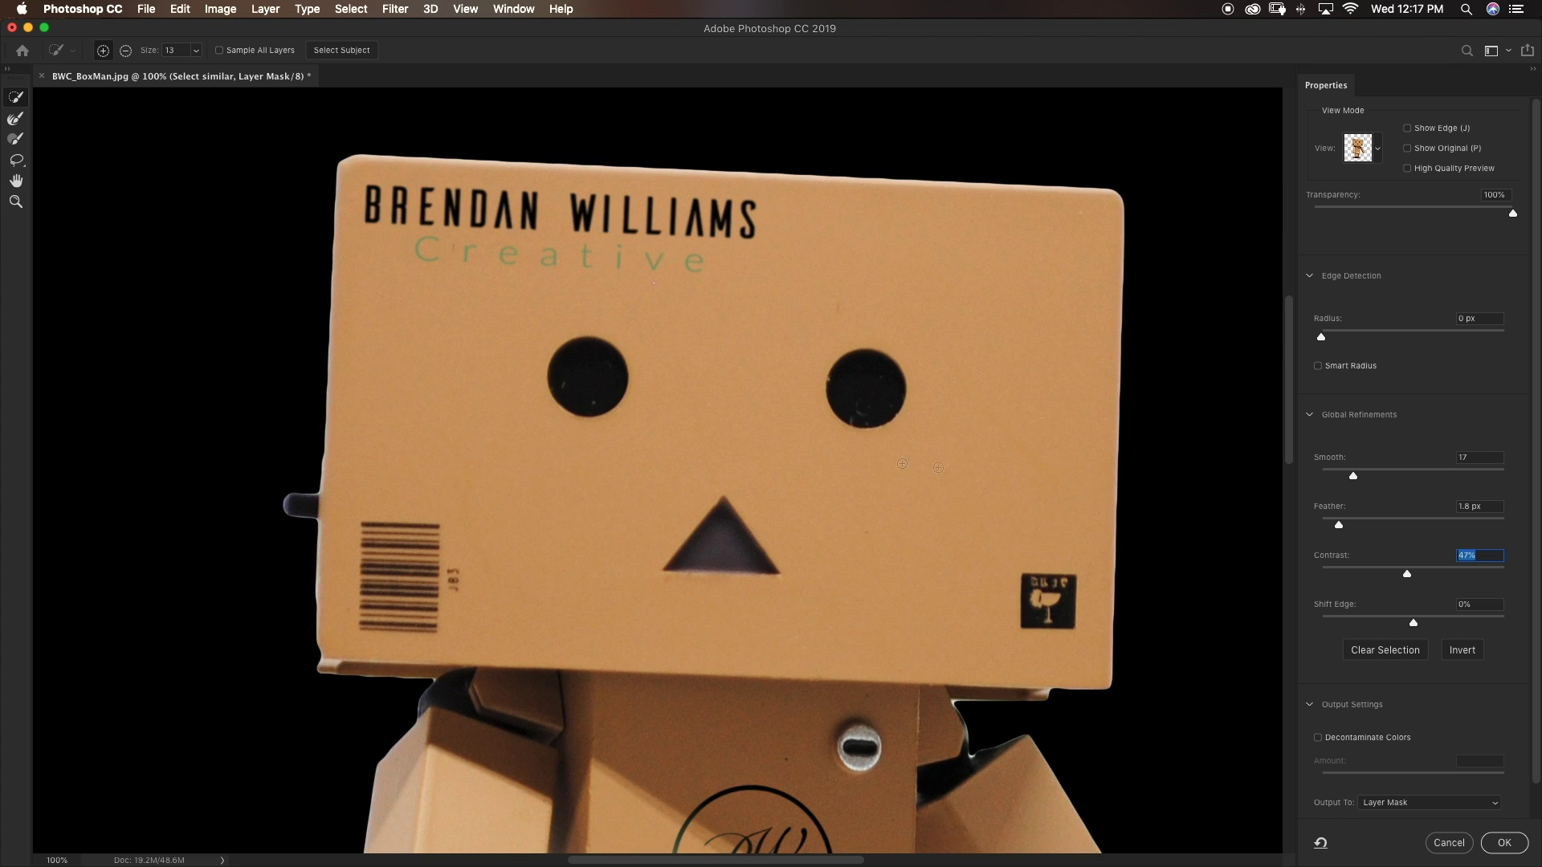
pyautogui.hscroll(2, 819, 199)
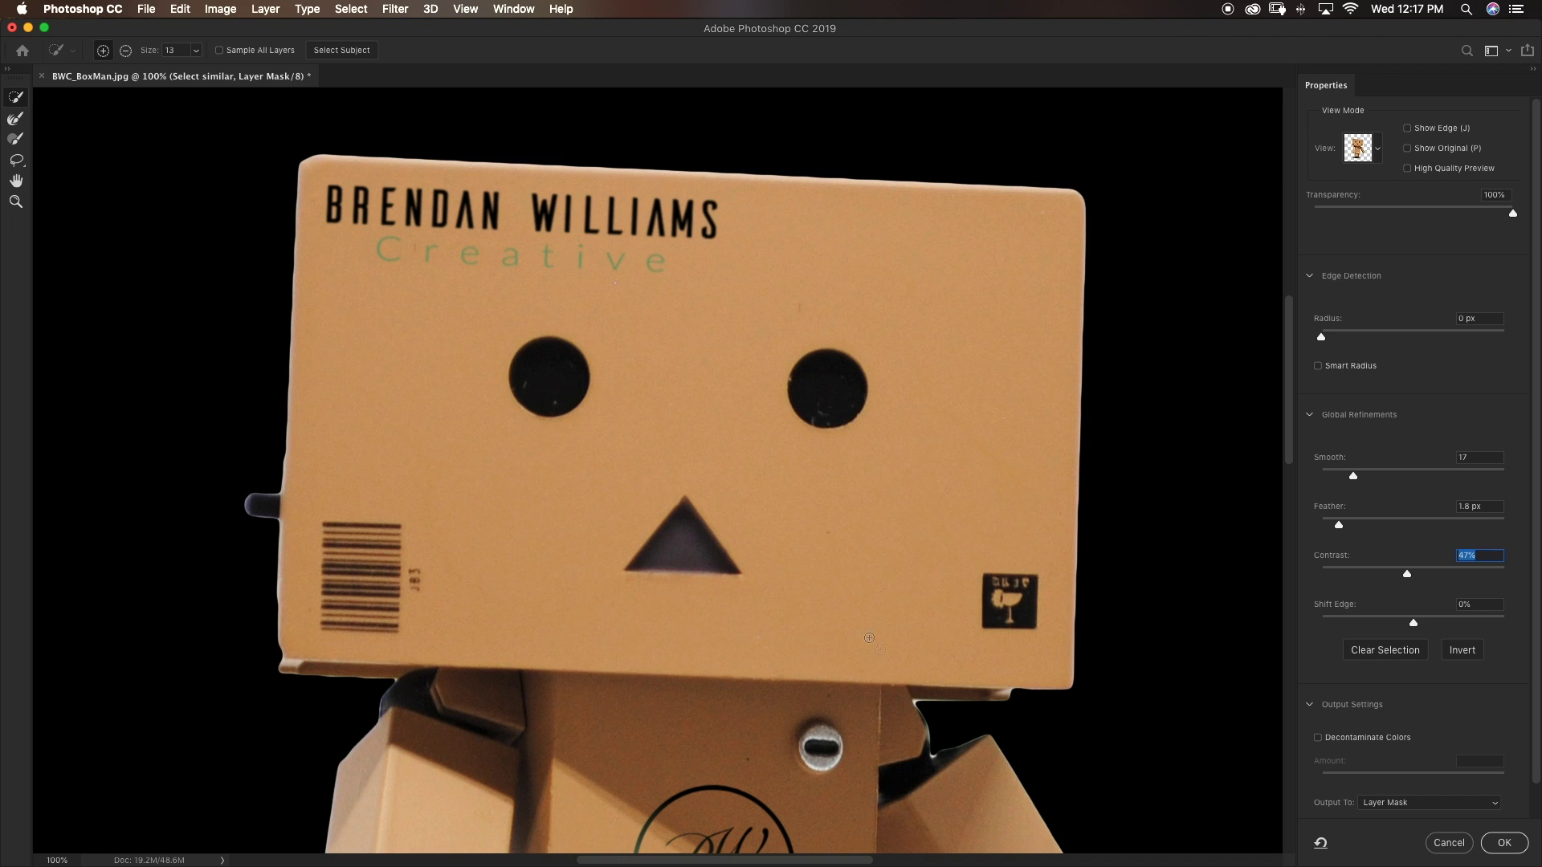
pyautogui.moveTo(1413, 623); pyautogui.dragTo(1395, 626)
pyautogui.scroll(-10, 1087, 577)
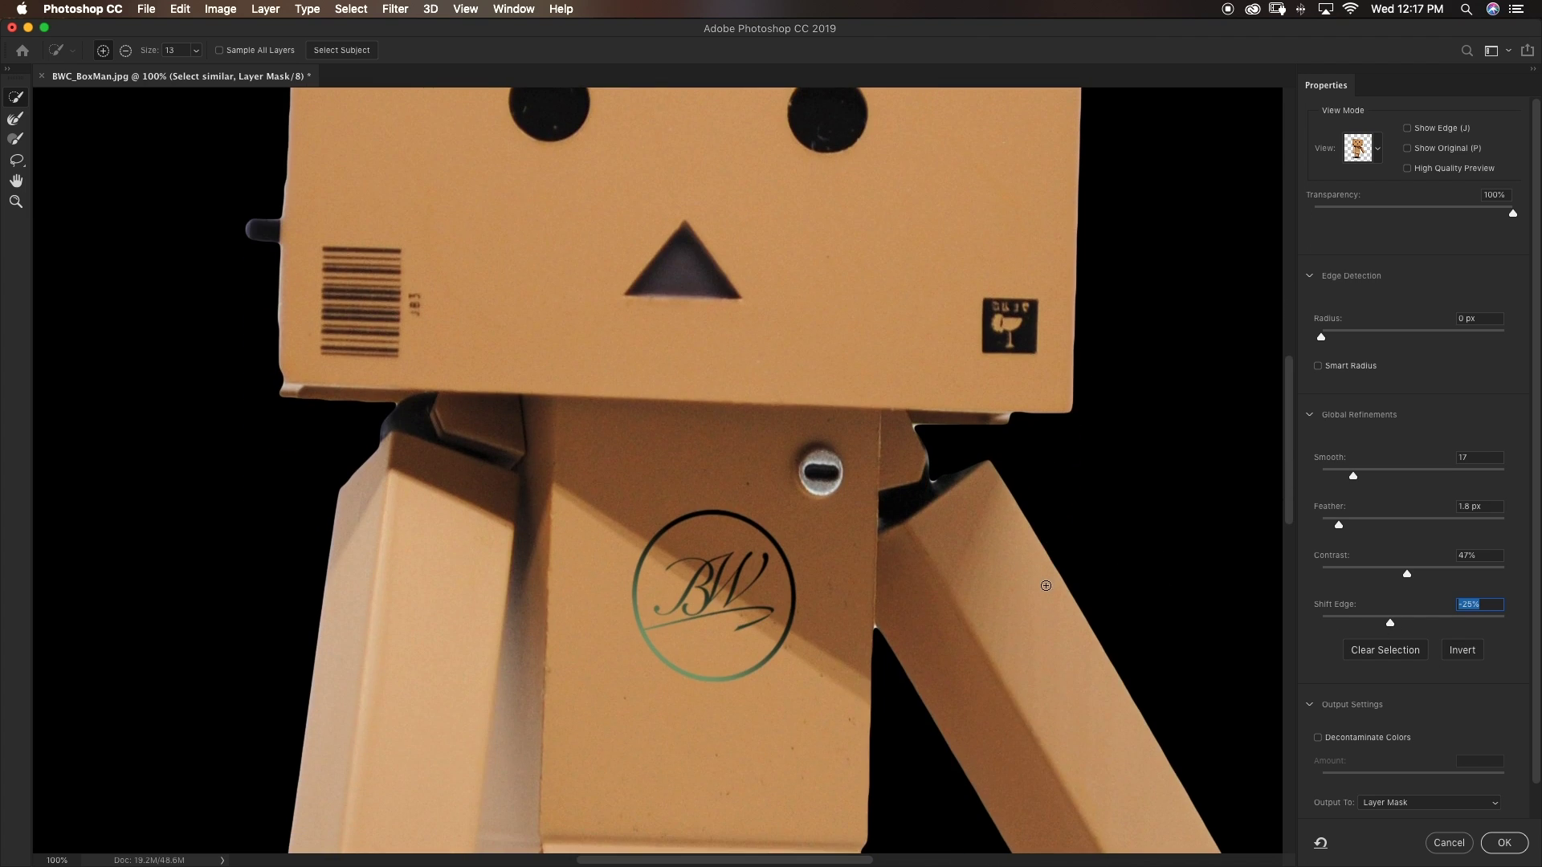
pyautogui.scroll(10, 1045, 586)
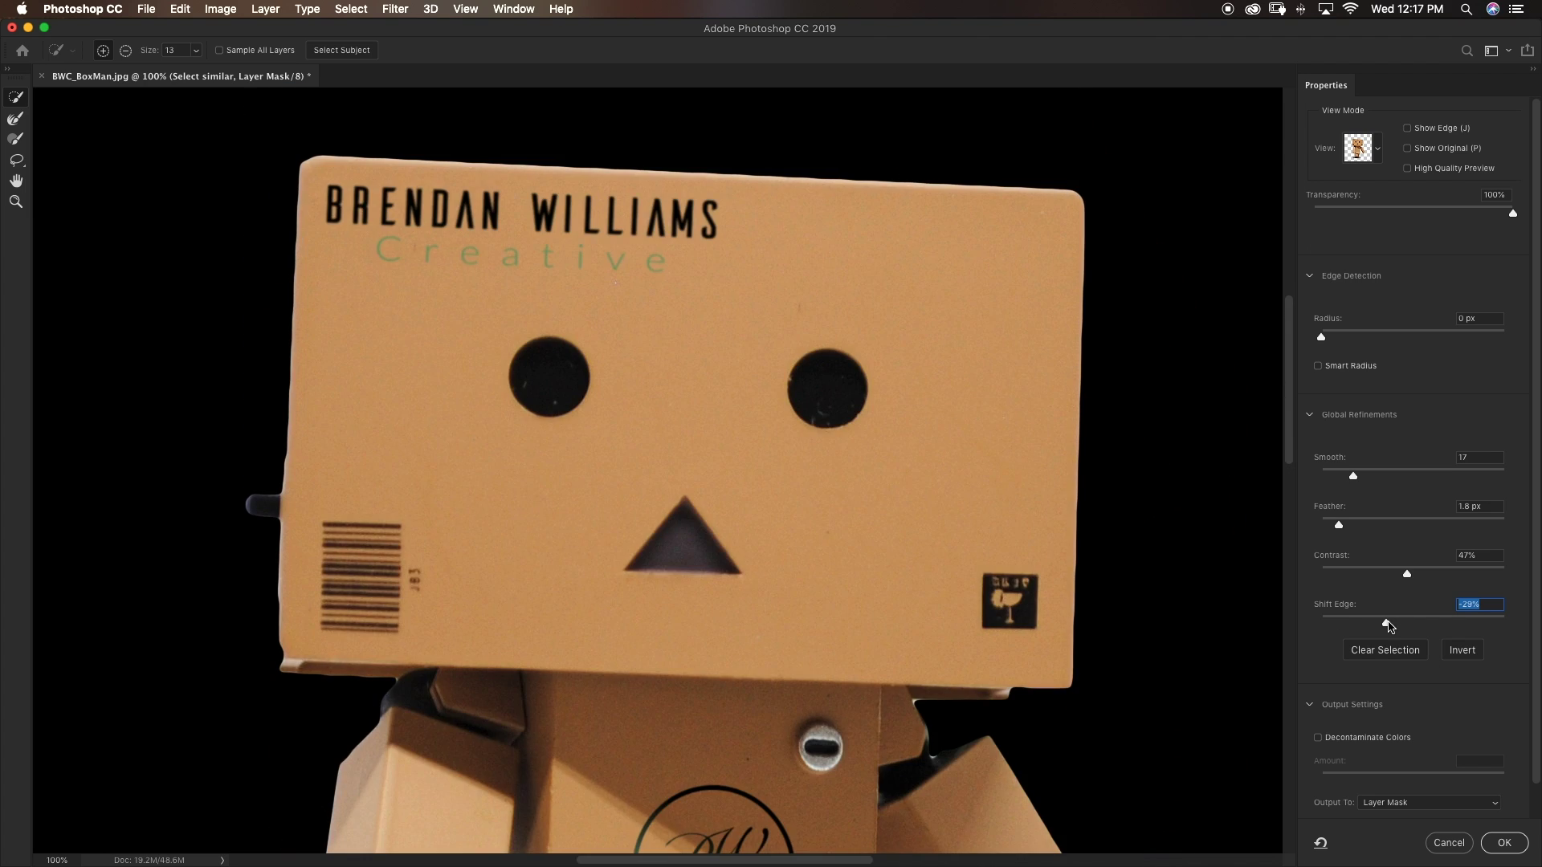
pyautogui.scroll(-5, 1045, 586)
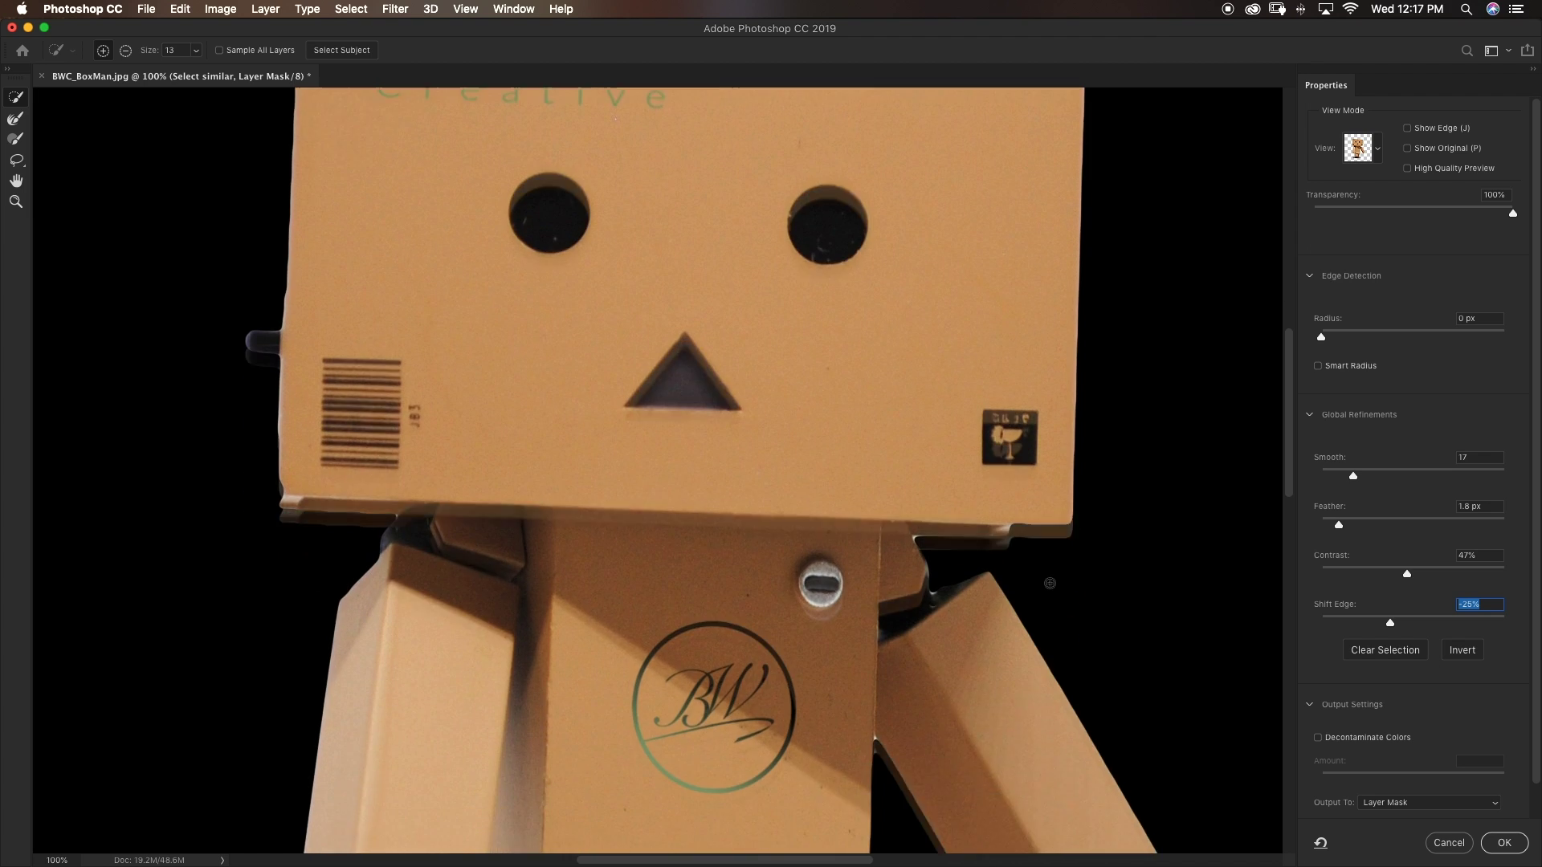
pyautogui.scroll(5, 1044, 587)
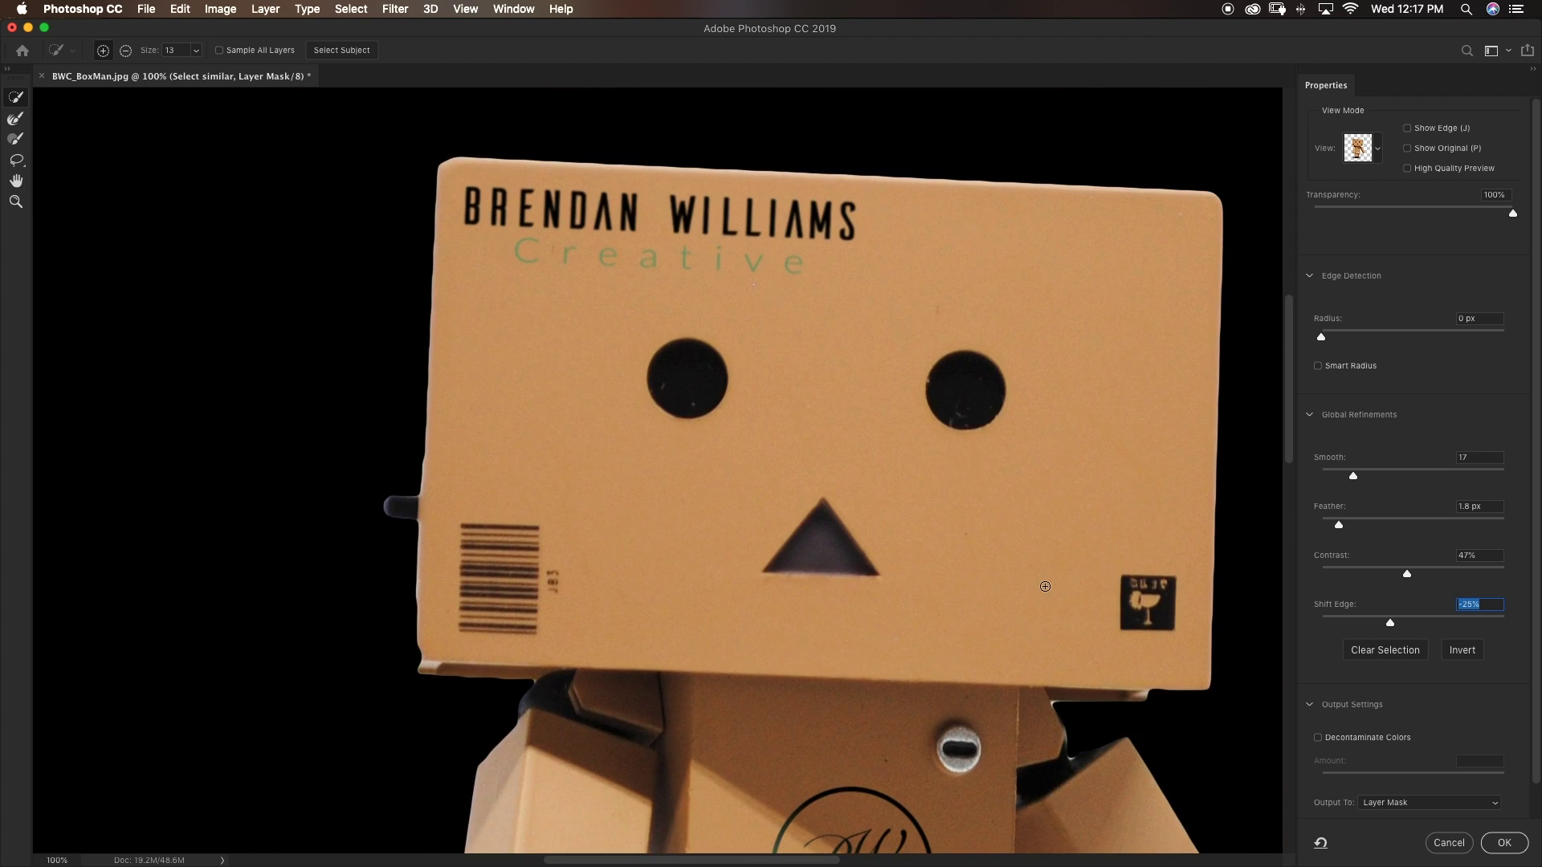
# Set the mask refinement's Smooth value to 22.
pyautogui.press('super+0')
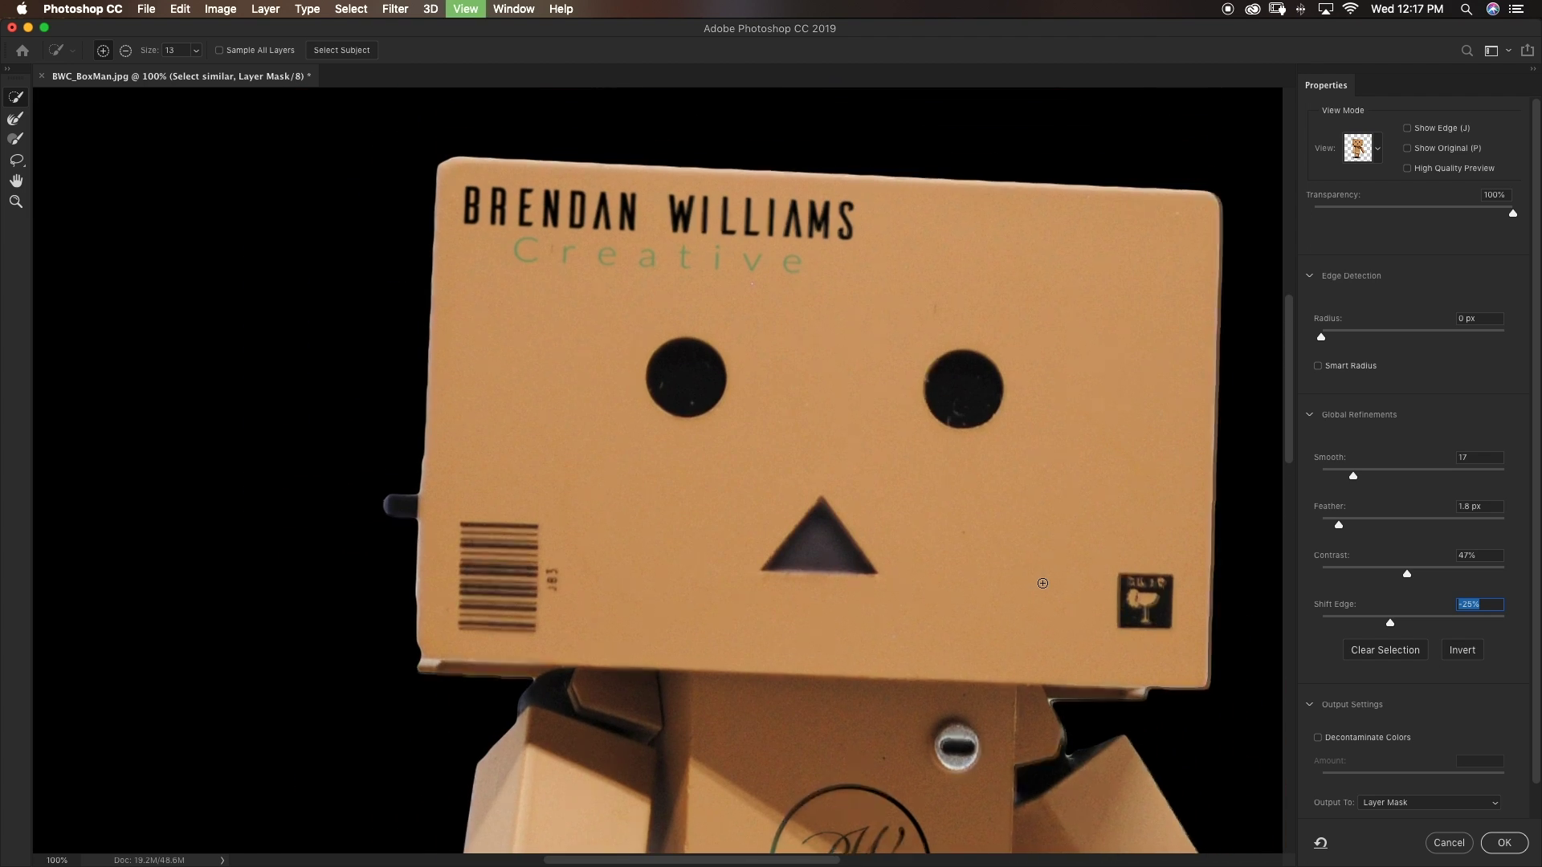
pyautogui.hotkey('shift', 'Tab')
pyautogui.hotkey('shift', 'Tab')
pyautogui.hotkey('shift', 'Tab')
pyautogui.write('22')
pyautogui.press('Return')
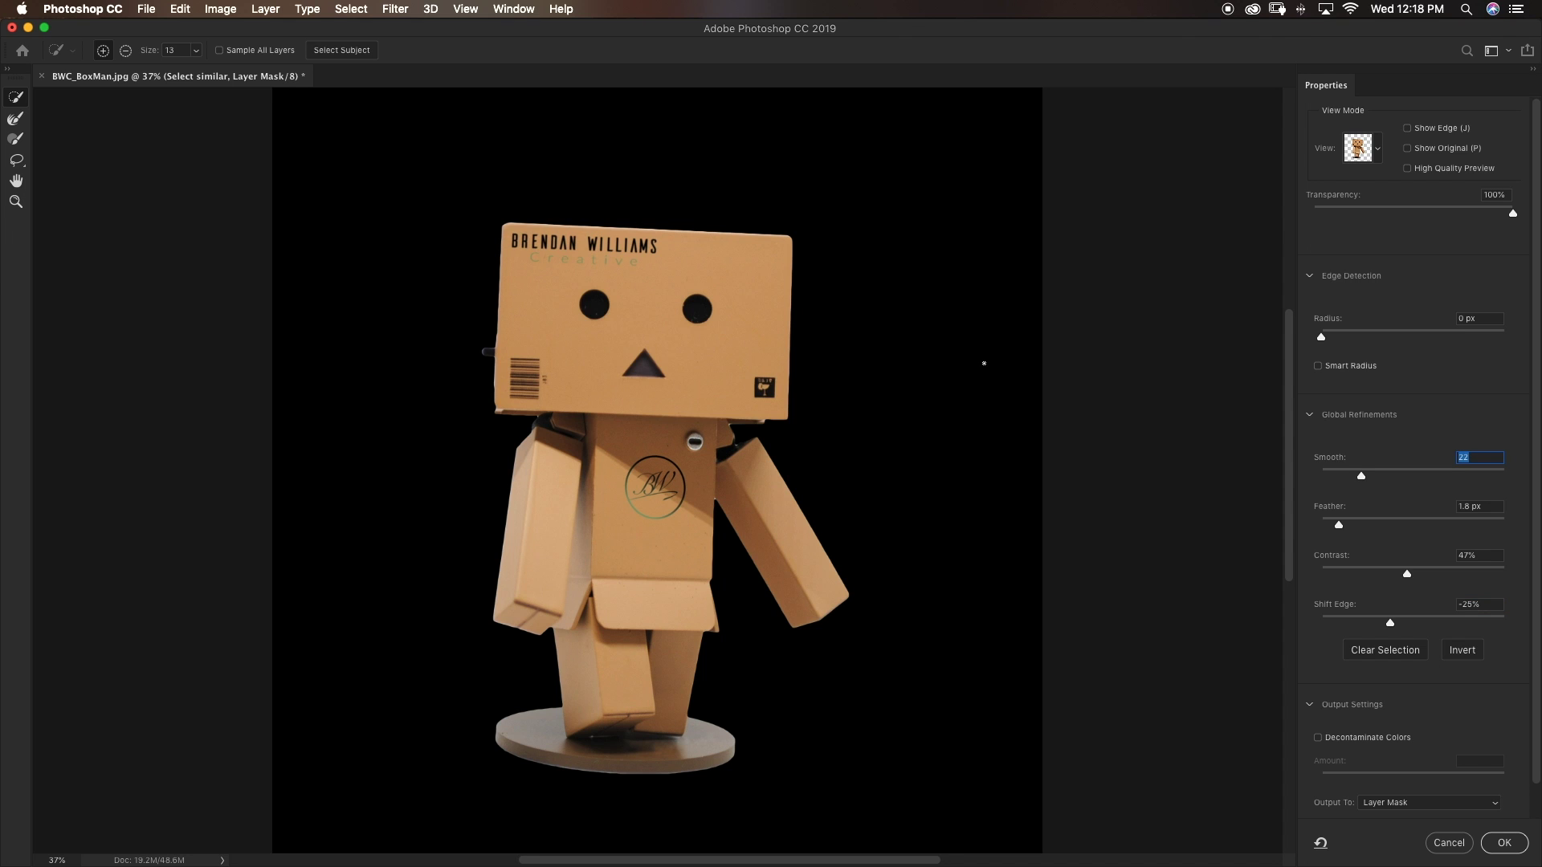
# Raise the mask's Smooth value to 42 and check the whole figure.
pyautogui.press('super+1')
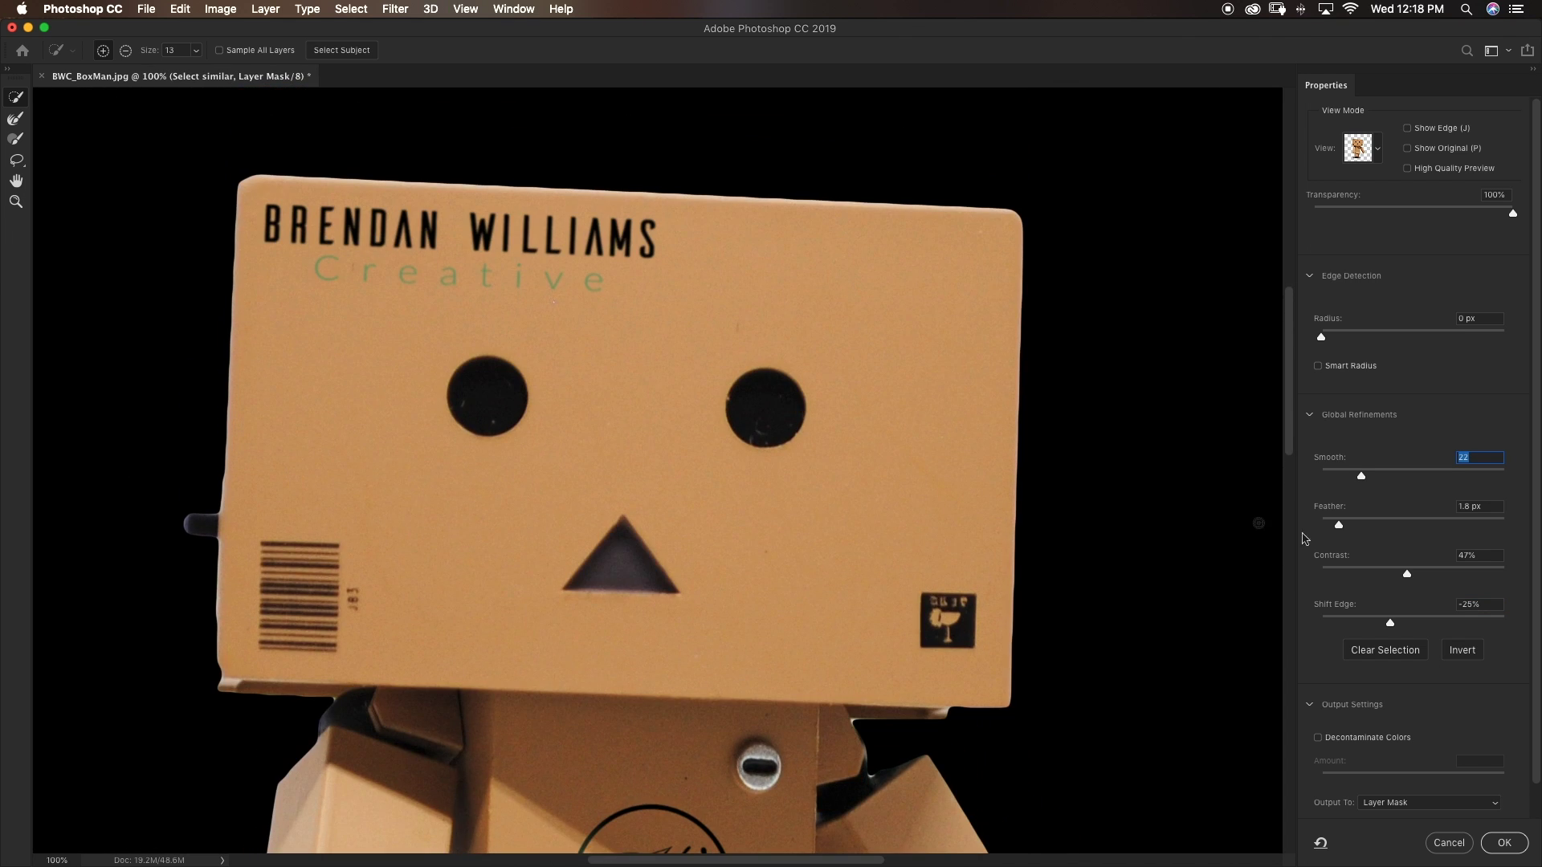
pyautogui.moveTo(1367, 478); pyautogui.dragTo(1383, 481)
pyautogui.moveTo(1383, 478); pyautogui.dragTo(1400, 480)
pyautogui.press('super+0')
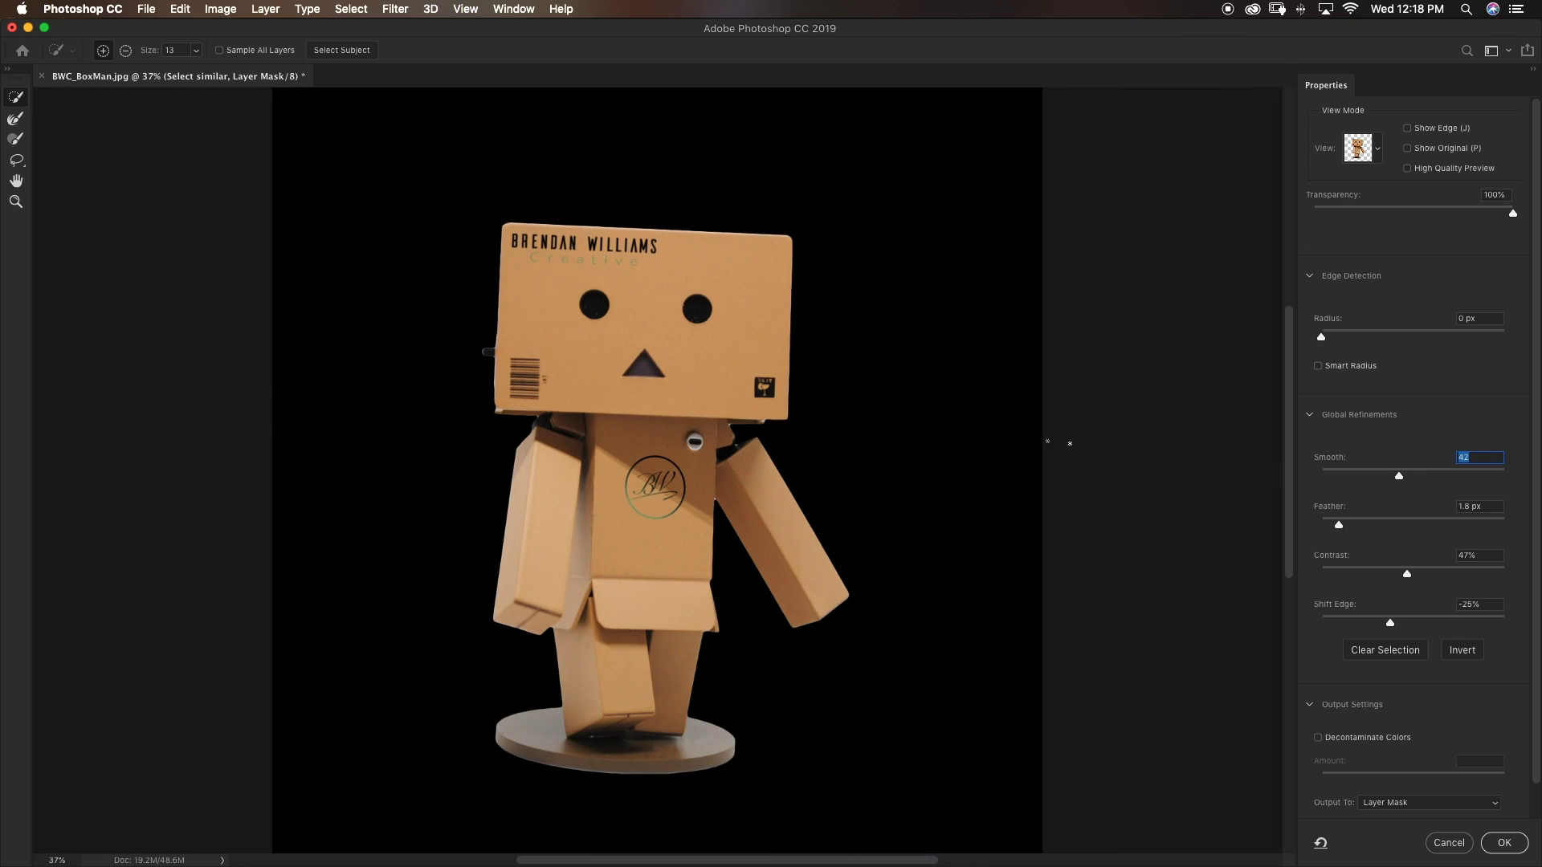
pyautogui.press('super+minus')
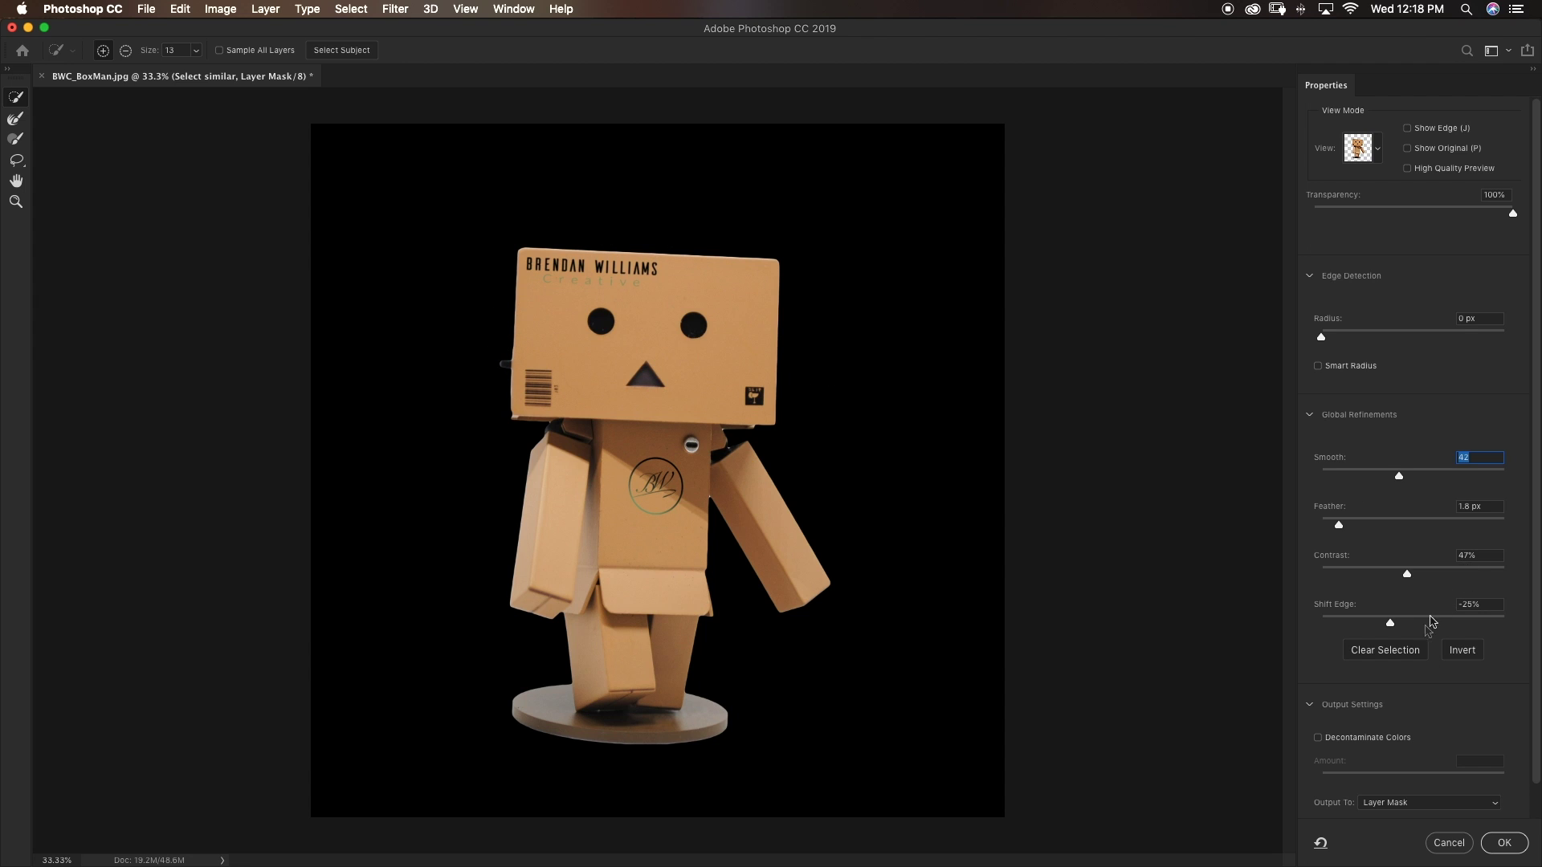
# Output the refined mask as a New Layer with Layer Mask and apply the refinement.
pyautogui.scroll(-1, 1421, 657)
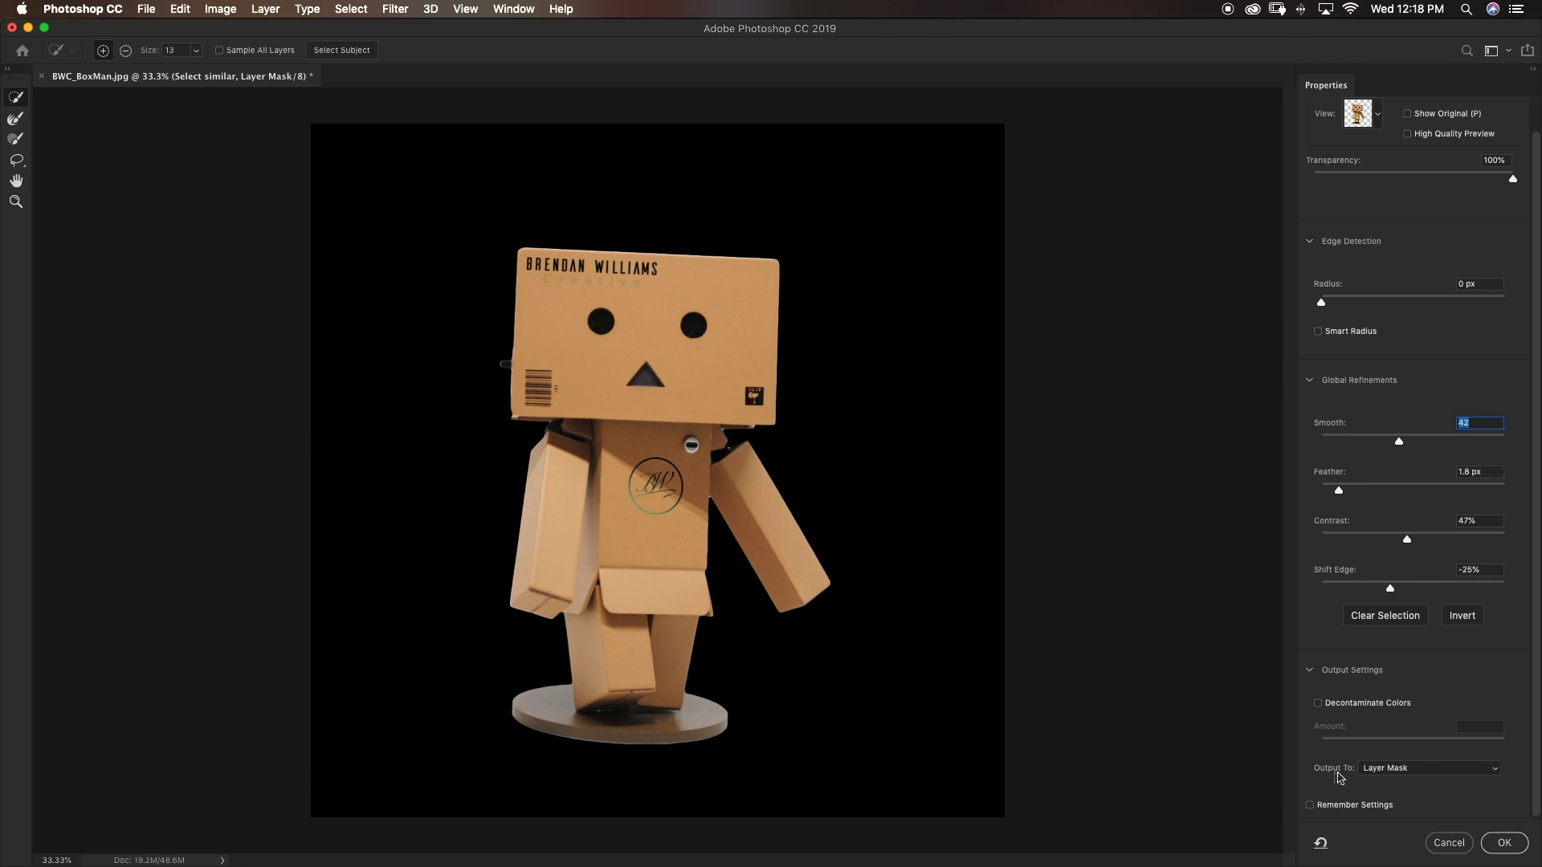
pyautogui.click(1390, 773)
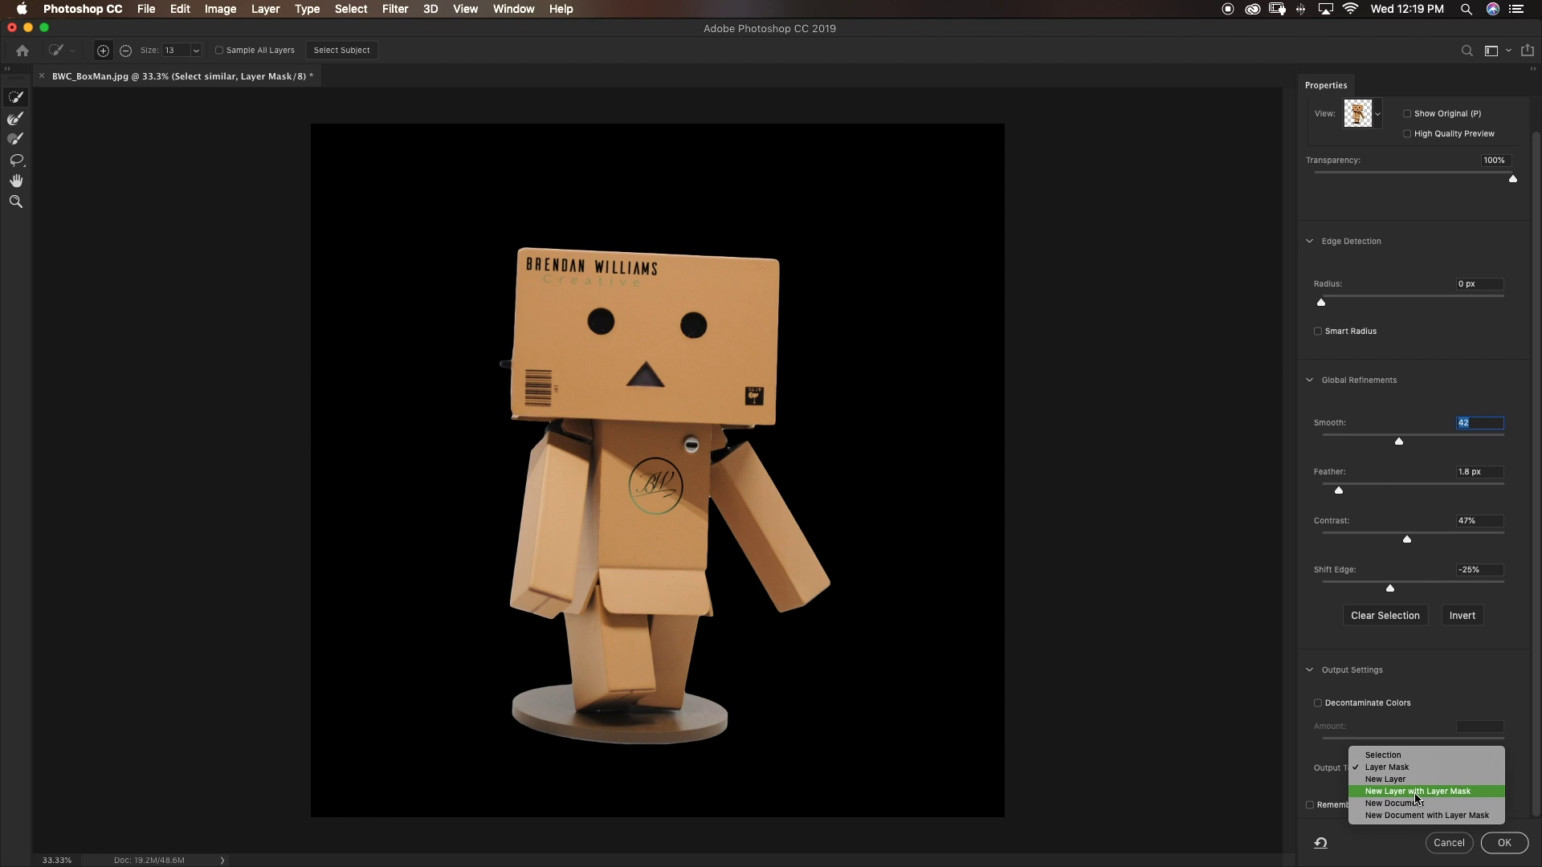
pyautogui.click(1415, 793)
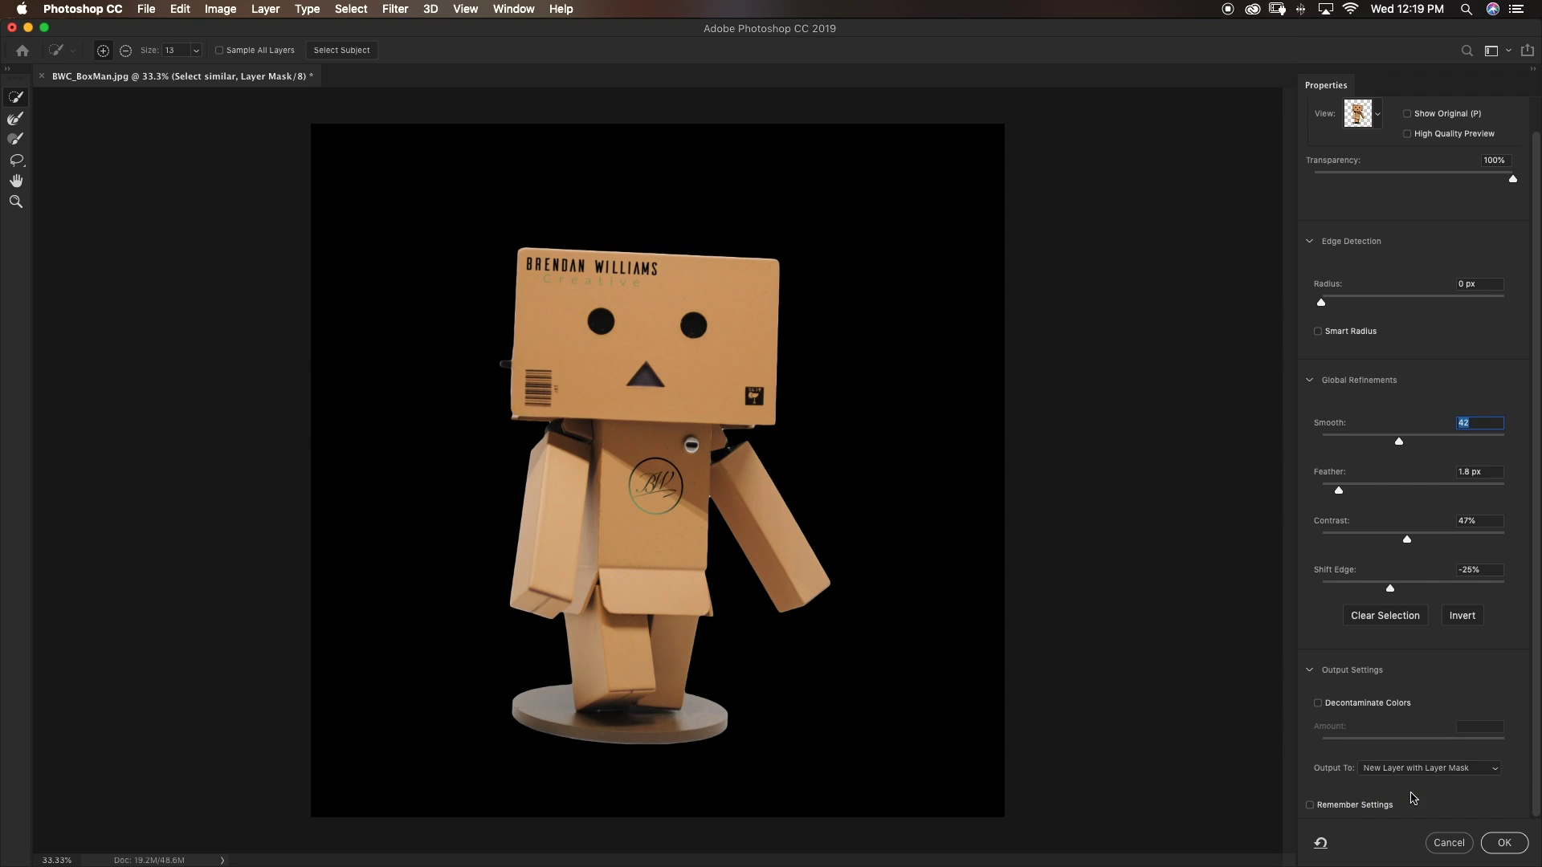
pyautogui.click(1504, 843)
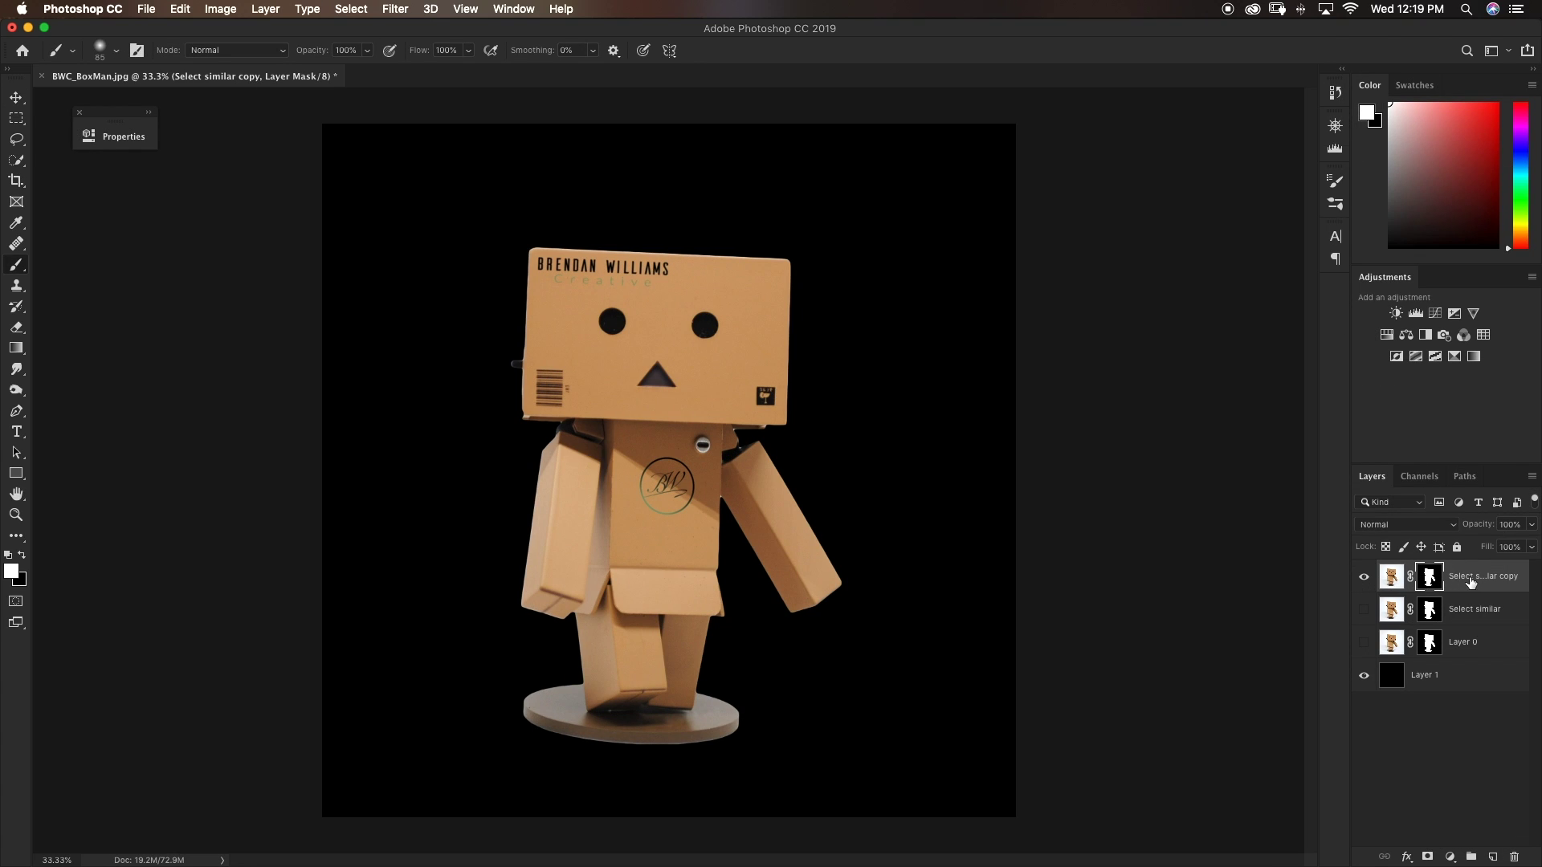
# Rename the top masked layer, the copy of Select similar, to "refined edge".
pyautogui.doubleClick(1472, 577)
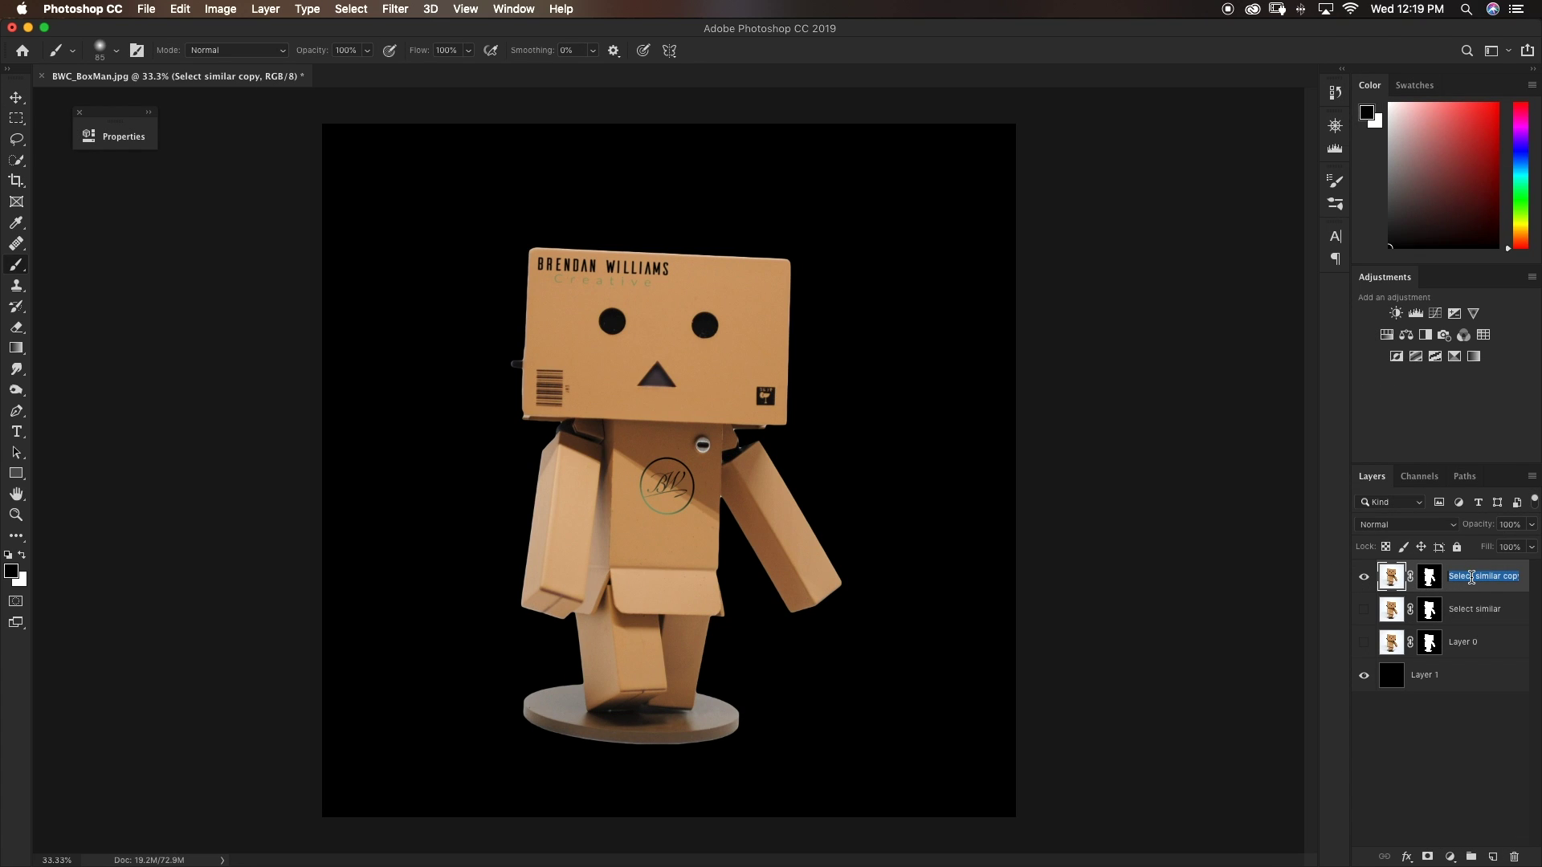
pyautogui.write('refined edge')
pyautogui.press('Return')
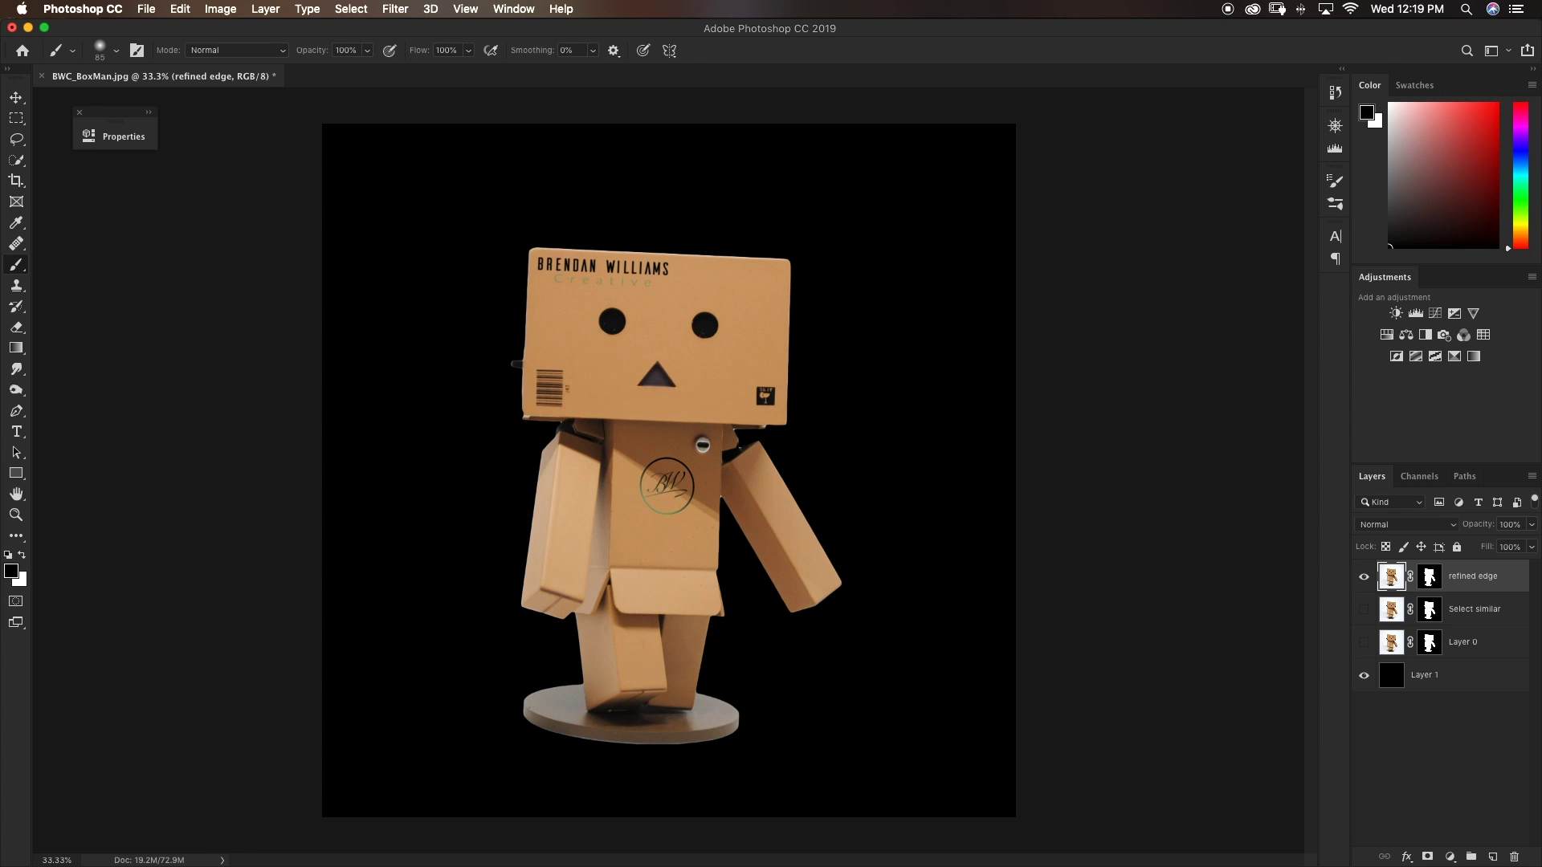
# Toggle the visibility of the Select similar layer repeatedly to compare its cutout edges with the refined edge layer.
pyautogui.click(1364, 611)
pyautogui.click(1364, 612)
pyautogui.click(1364, 612)
pyautogui.click(1365, 613)
pyautogui.click(1365, 613)
pyautogui.click(1366, 613)
pyautogui.click(1366, 613)
pyautogui.click(1365, 613)
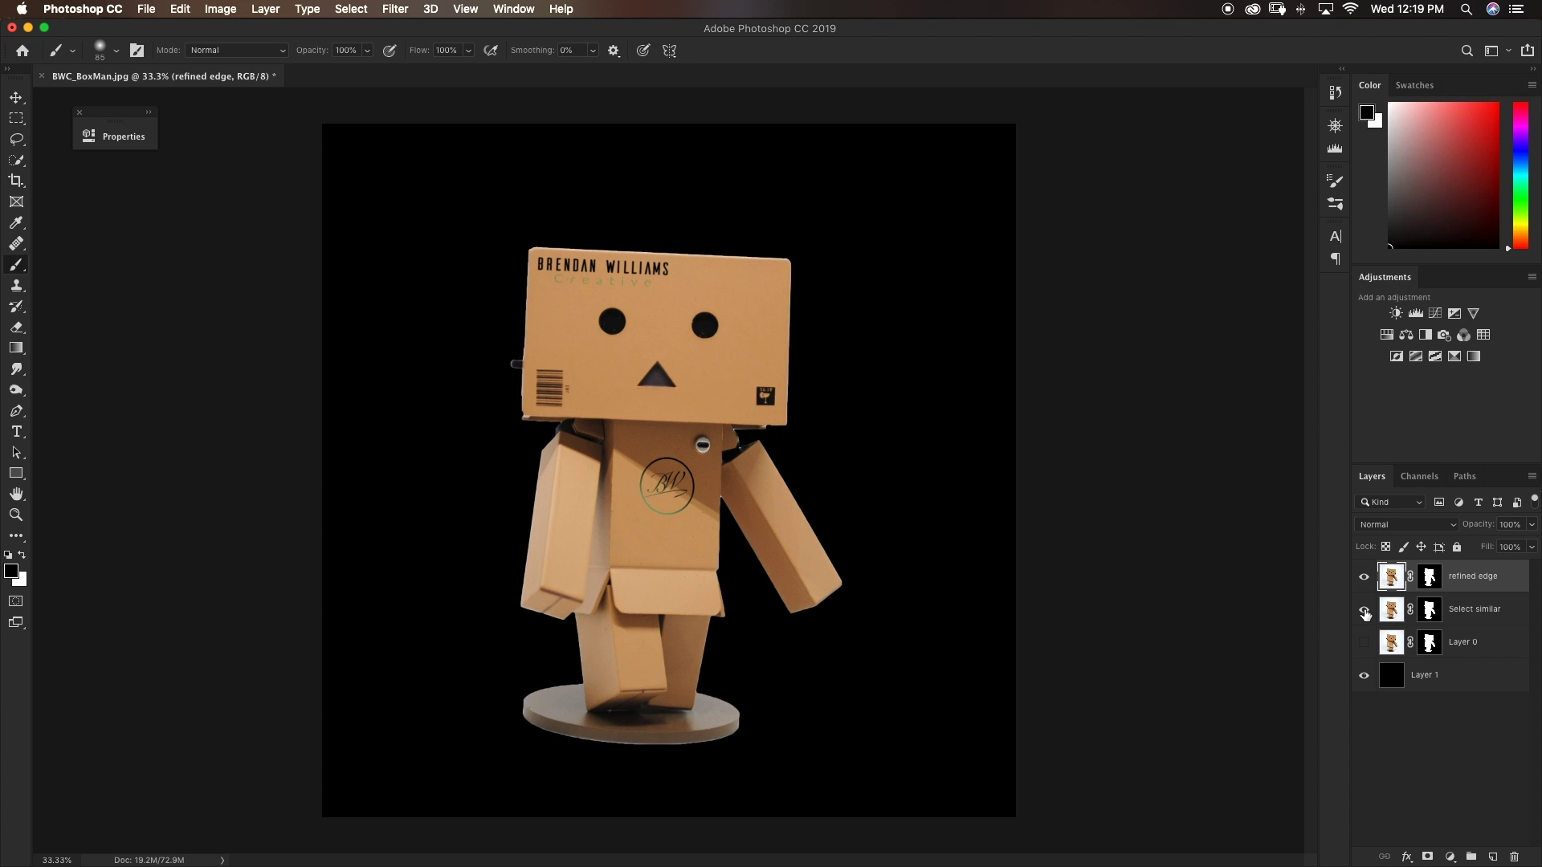
pyautogui.click(1366, 614)
pyautogui.click(1365, 613)
# Examine the refined cutout's edges up close around the head, neck and arms, and check the whole figure against the black background.
pyautogui.press('super+1')
pyautogui.scroll(5, 891, 524)
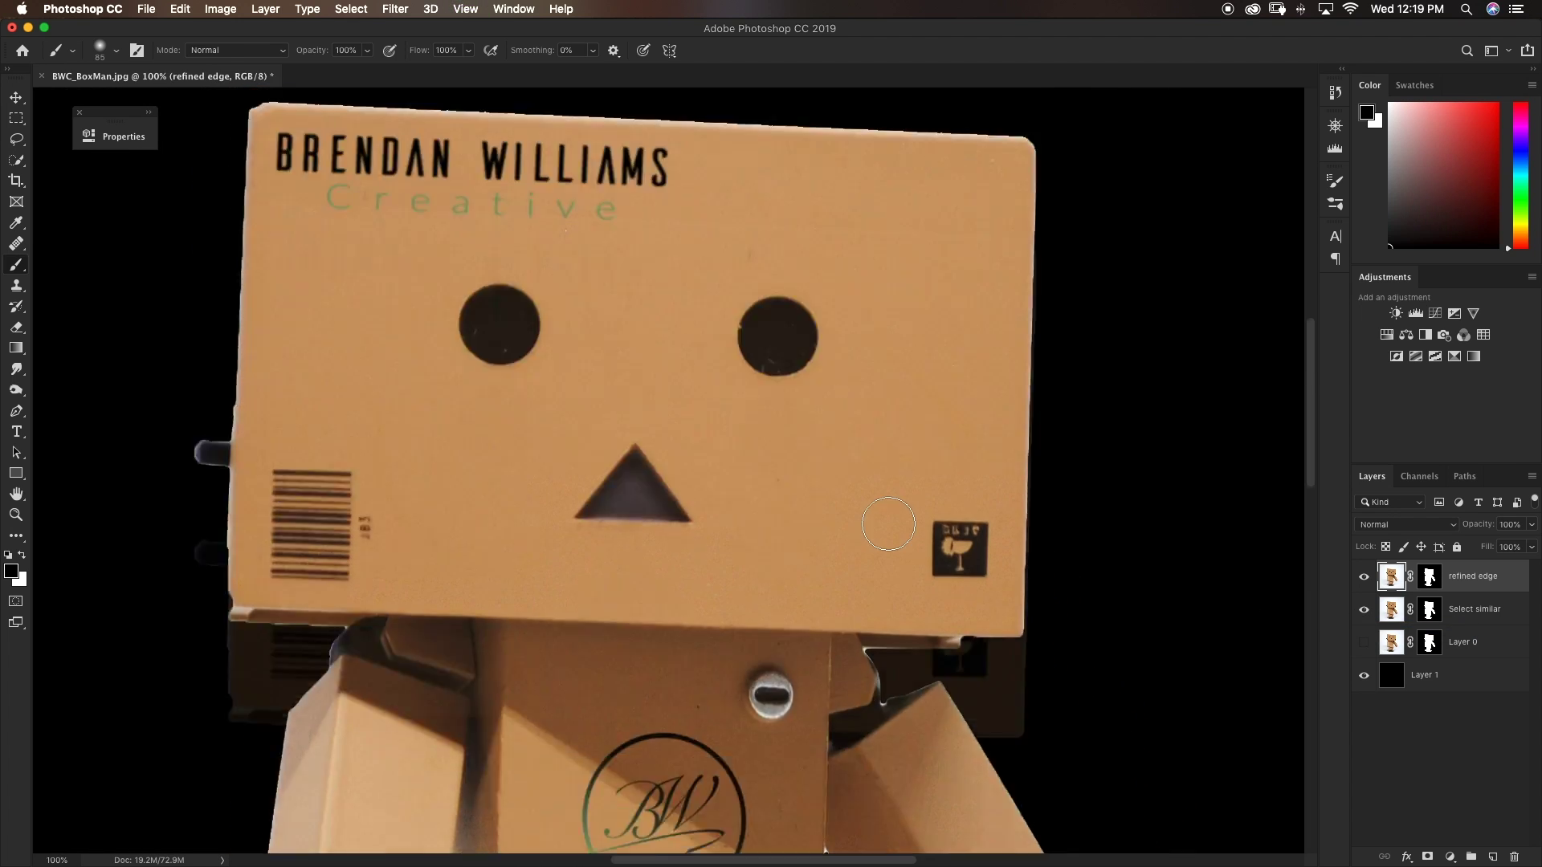
pyautogui.press('super+equal')
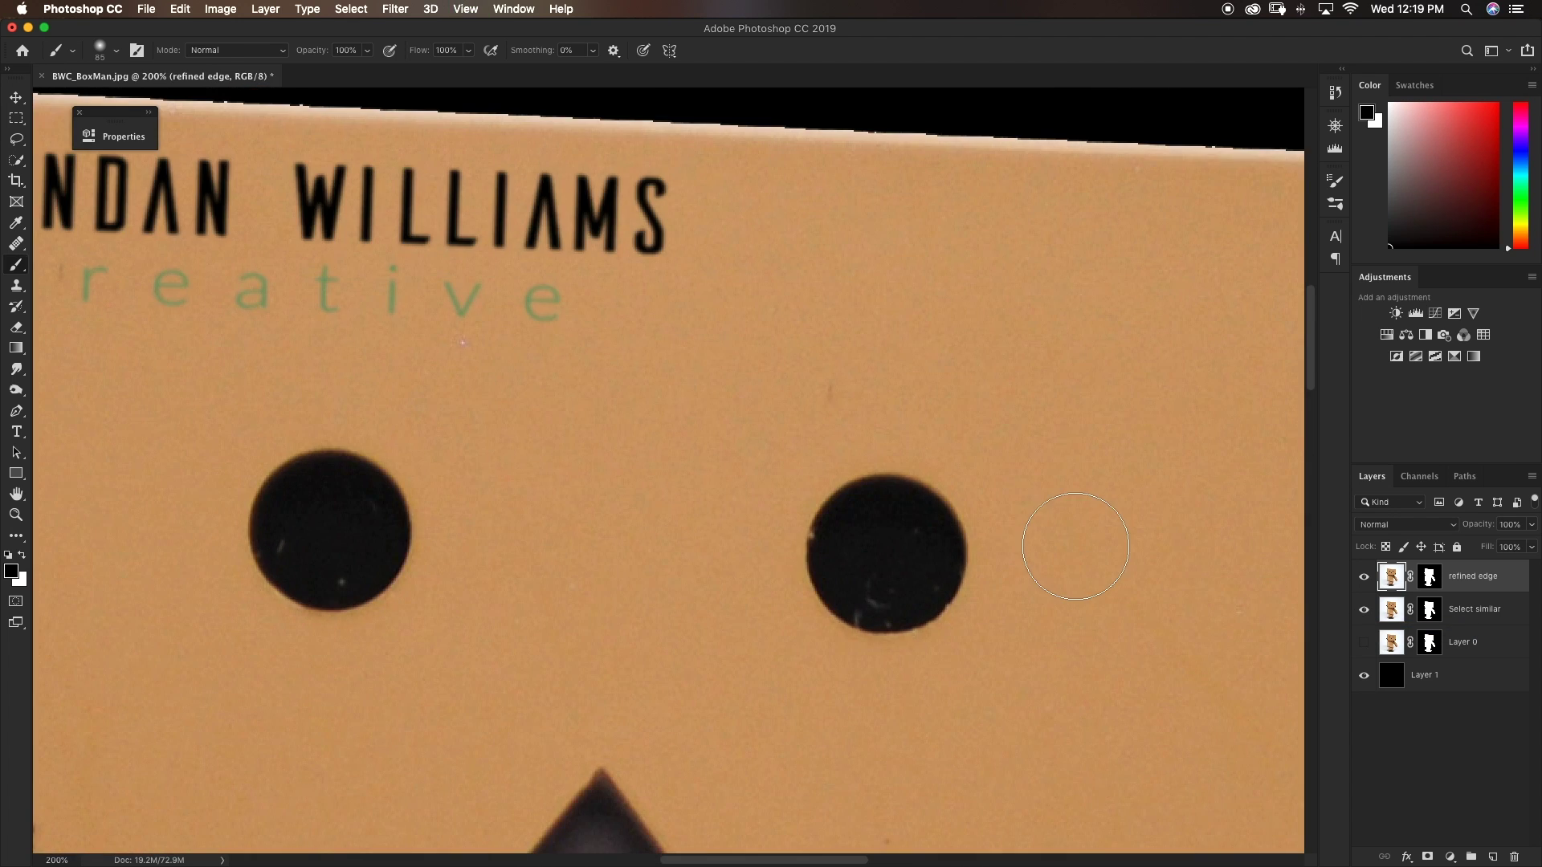
pyautogui.scroll(2, 1006, 518)
pyautogui.hscroll(-5, 1004, 520)
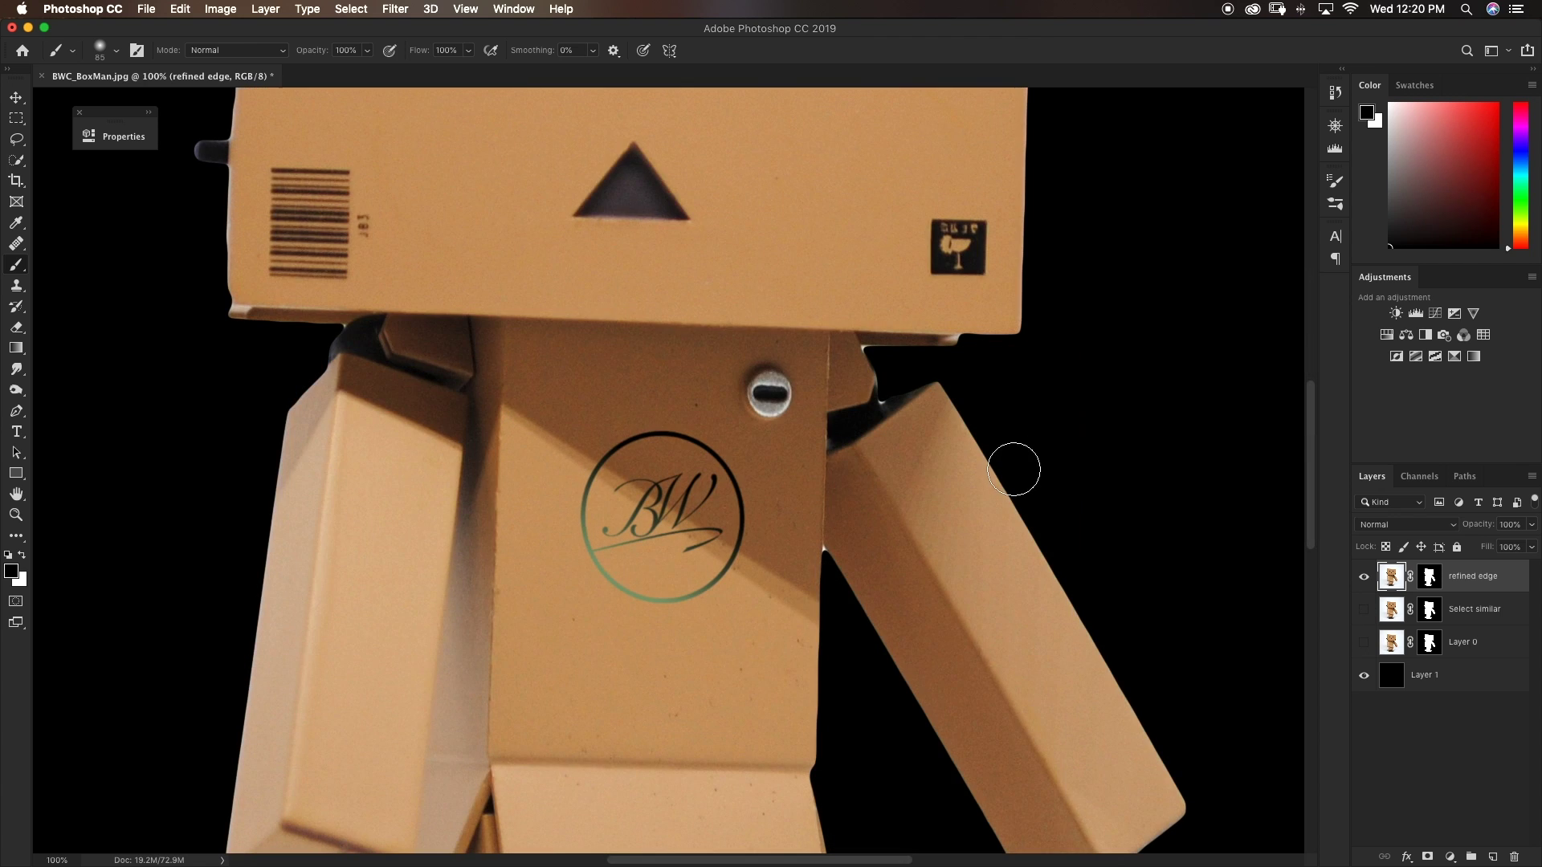
pyautogui.press('super+0')
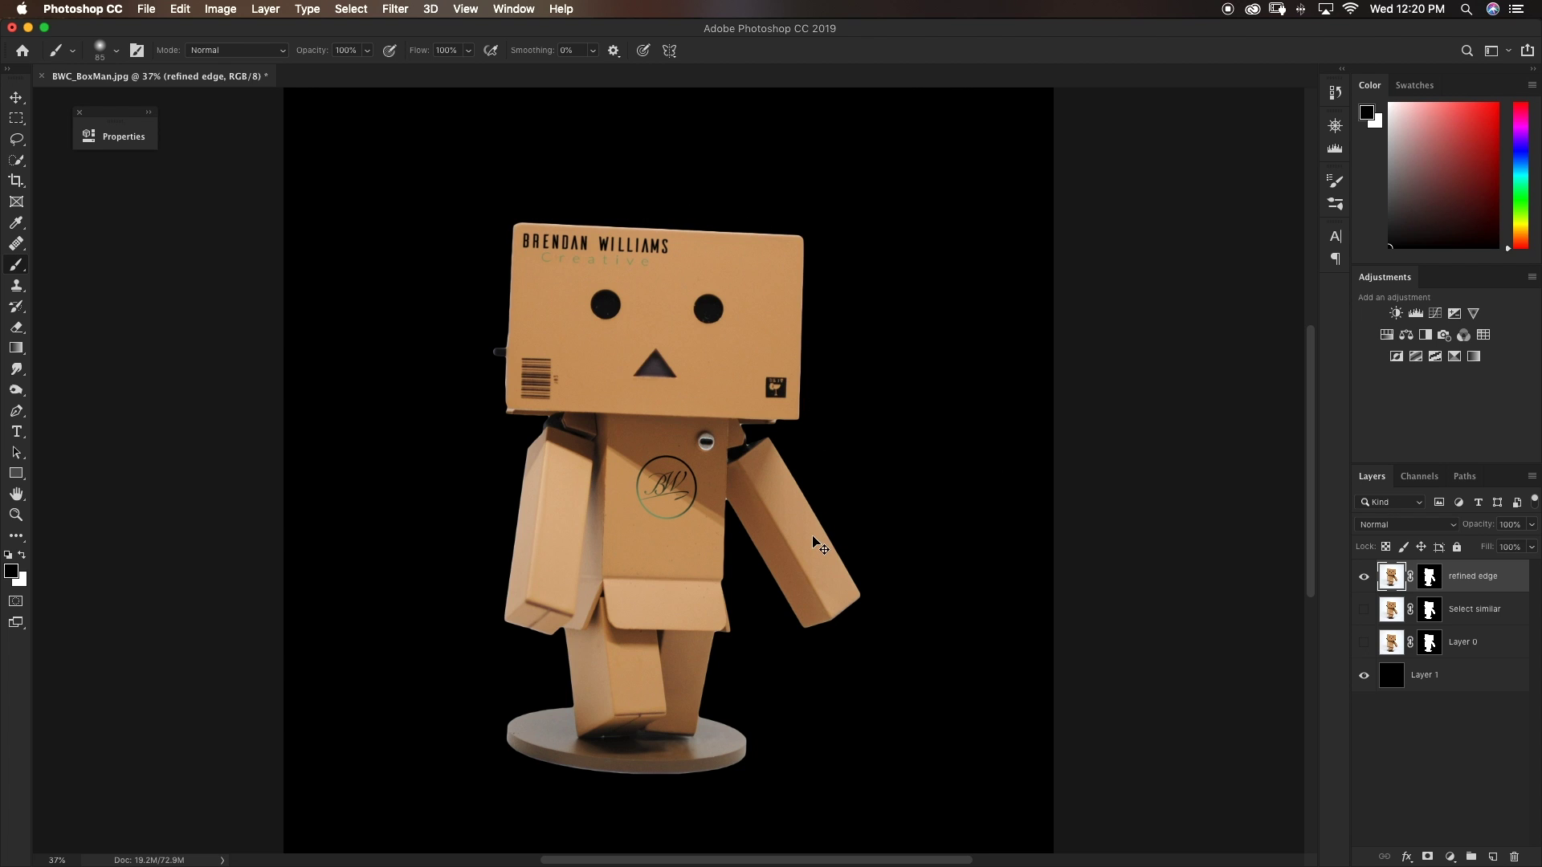
pyautogui.press('super+1')
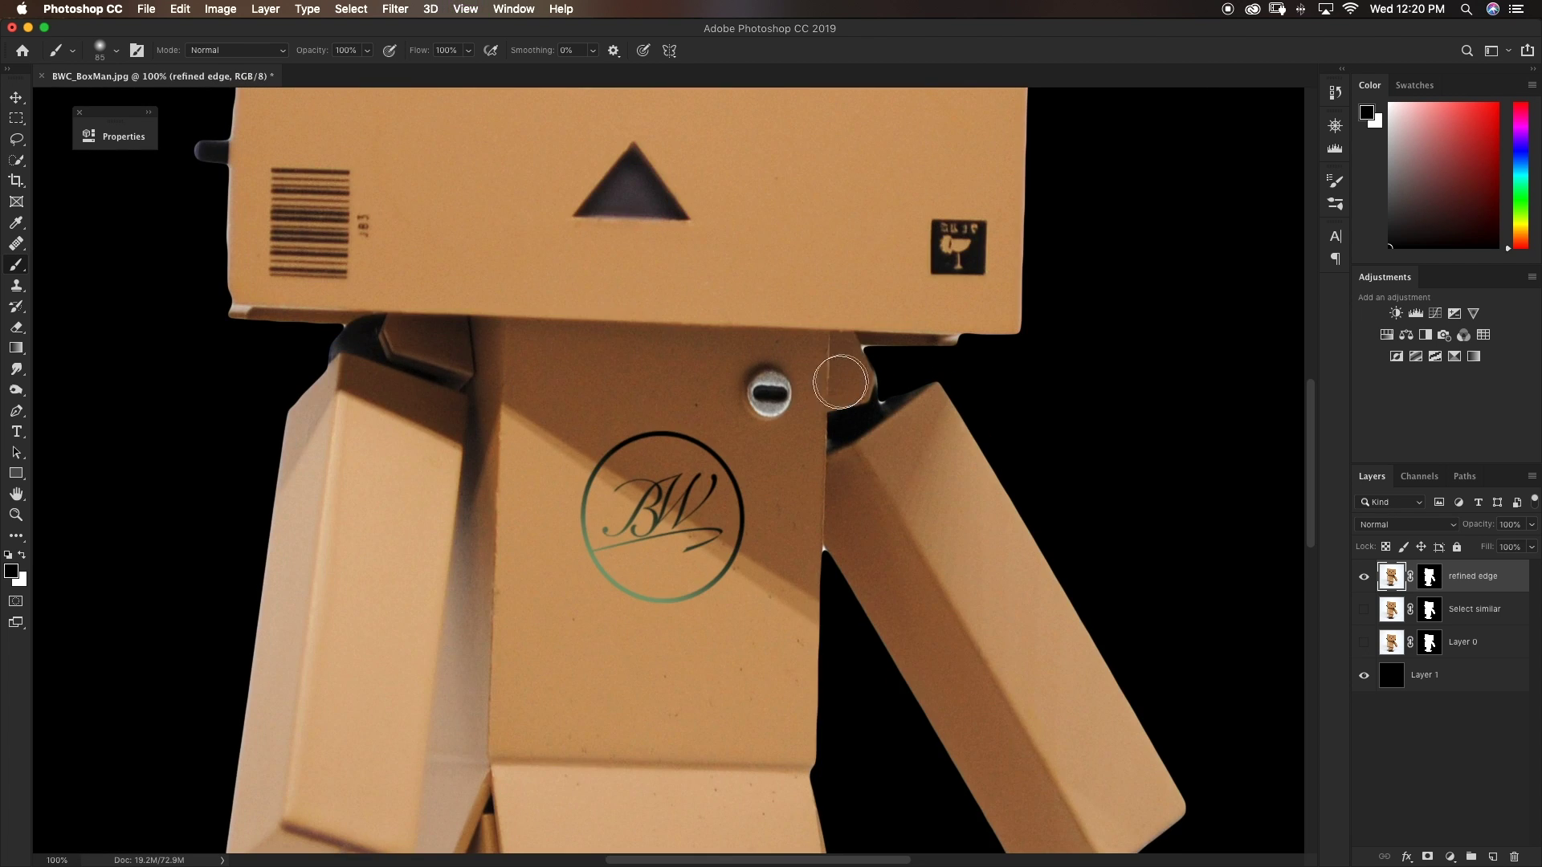
pyautogui.moveTo(888, 350); pyautogui.dragTo(860, 372)
pyautogui.press('super+minus')
pyautogui.press('super+minus')
pyautogui.press('super+minus')
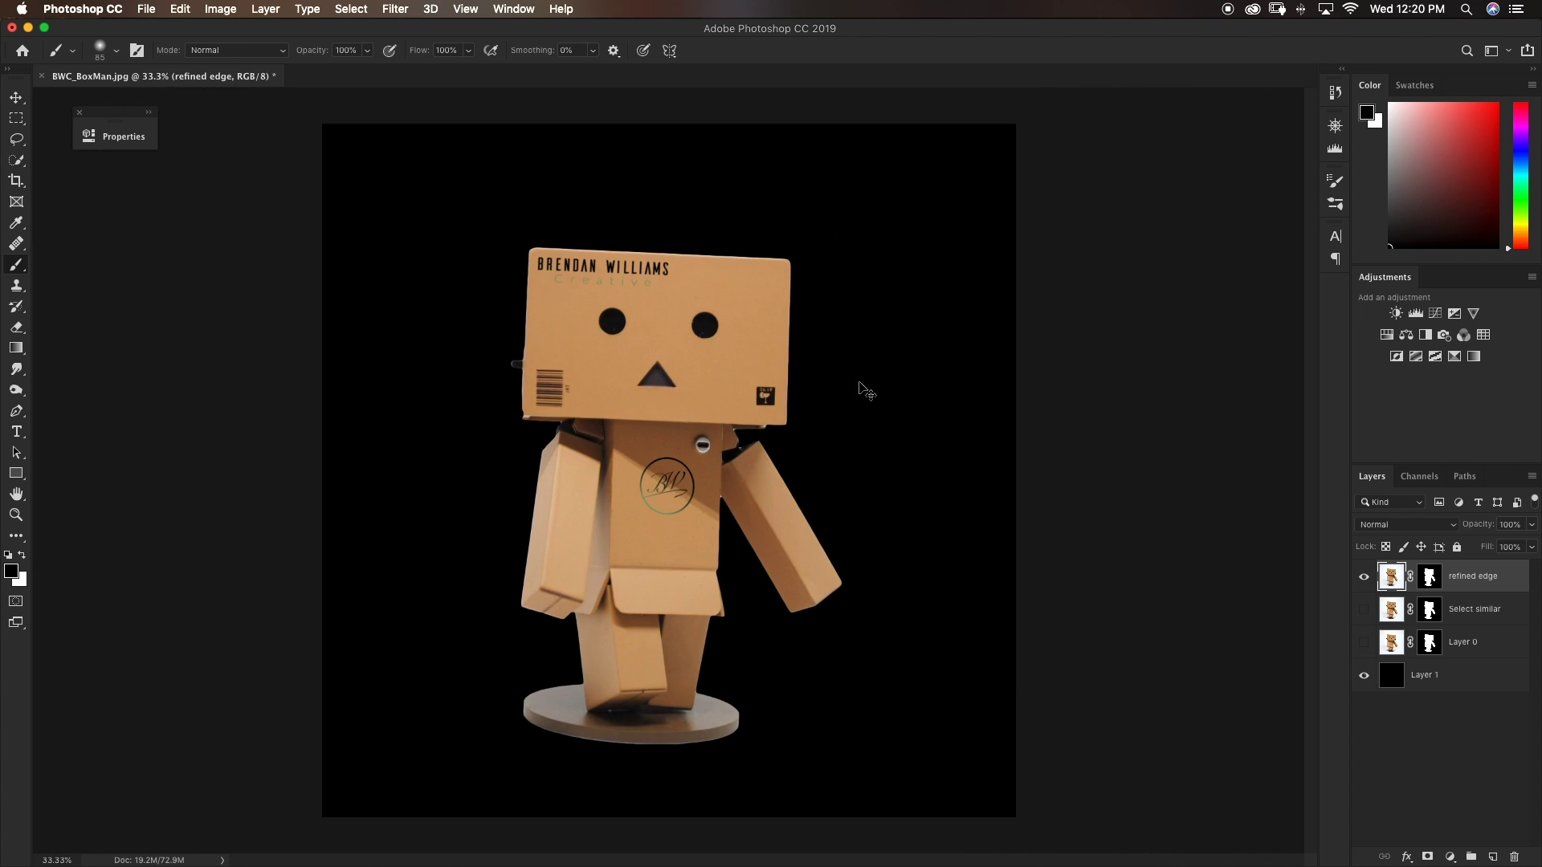